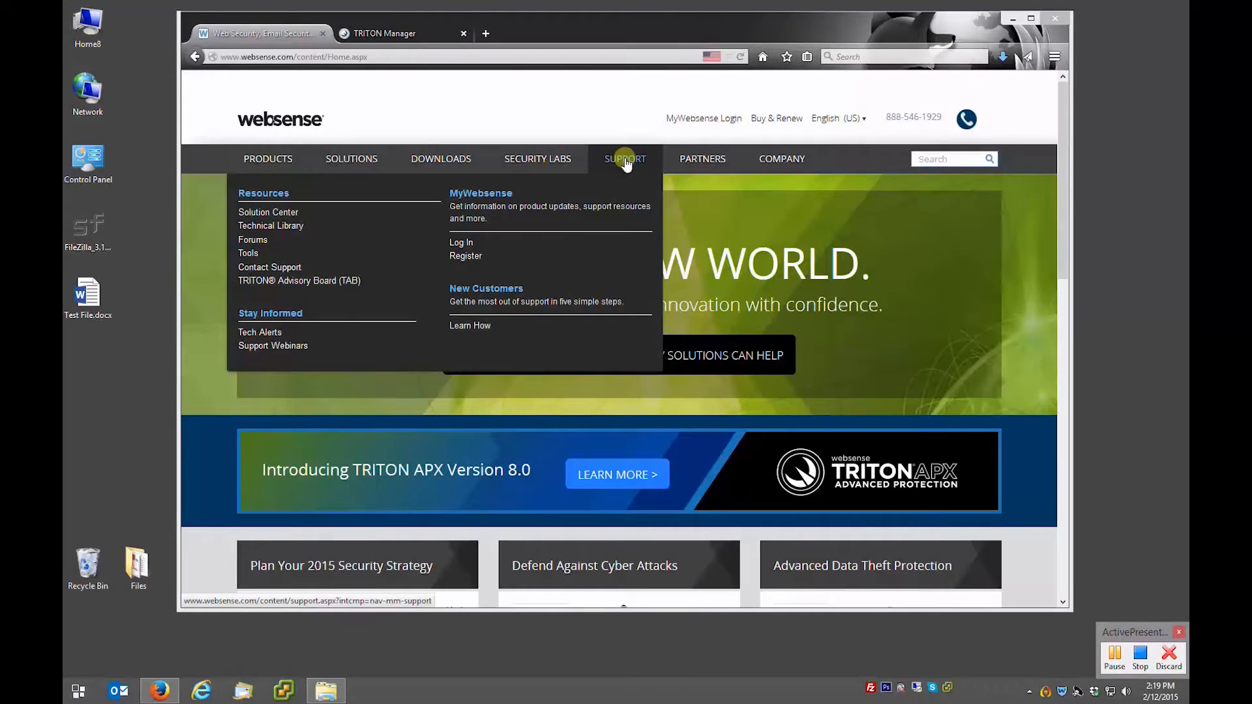
# Step: Open the Websense Support page and search all products for "endpoint installation"
pyautogui.click(631, 159)
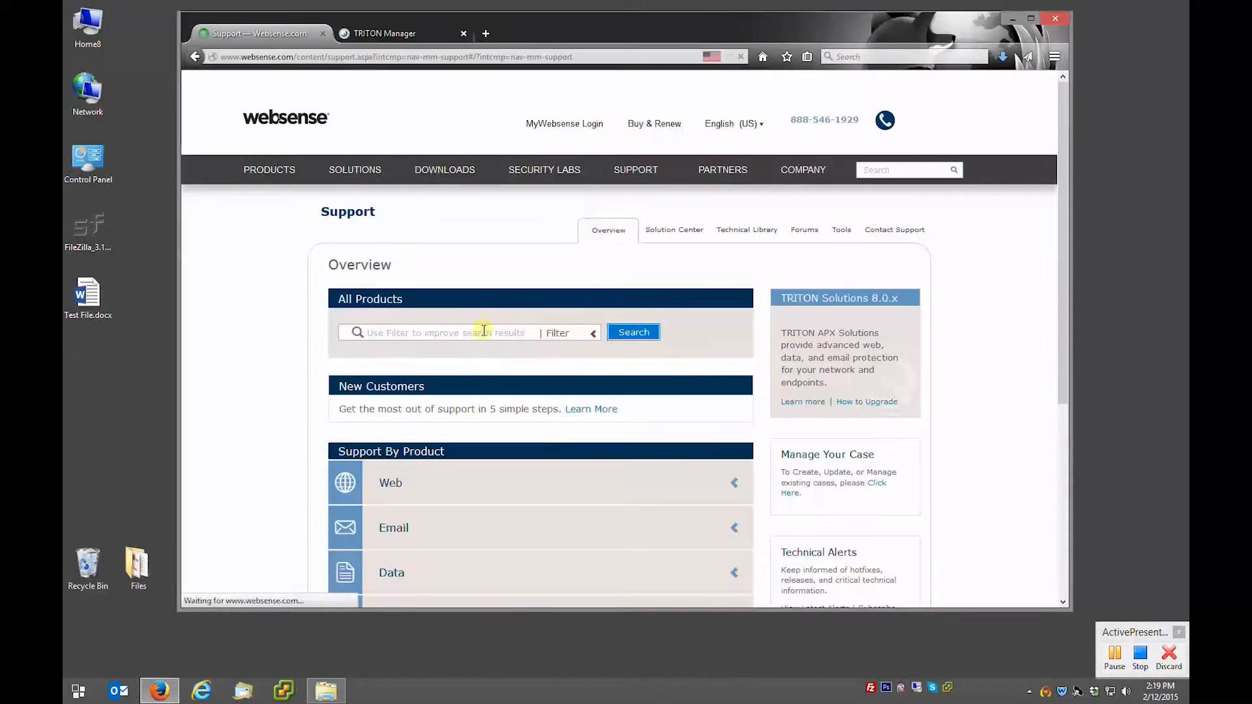
pyautogui.click(478, 333)
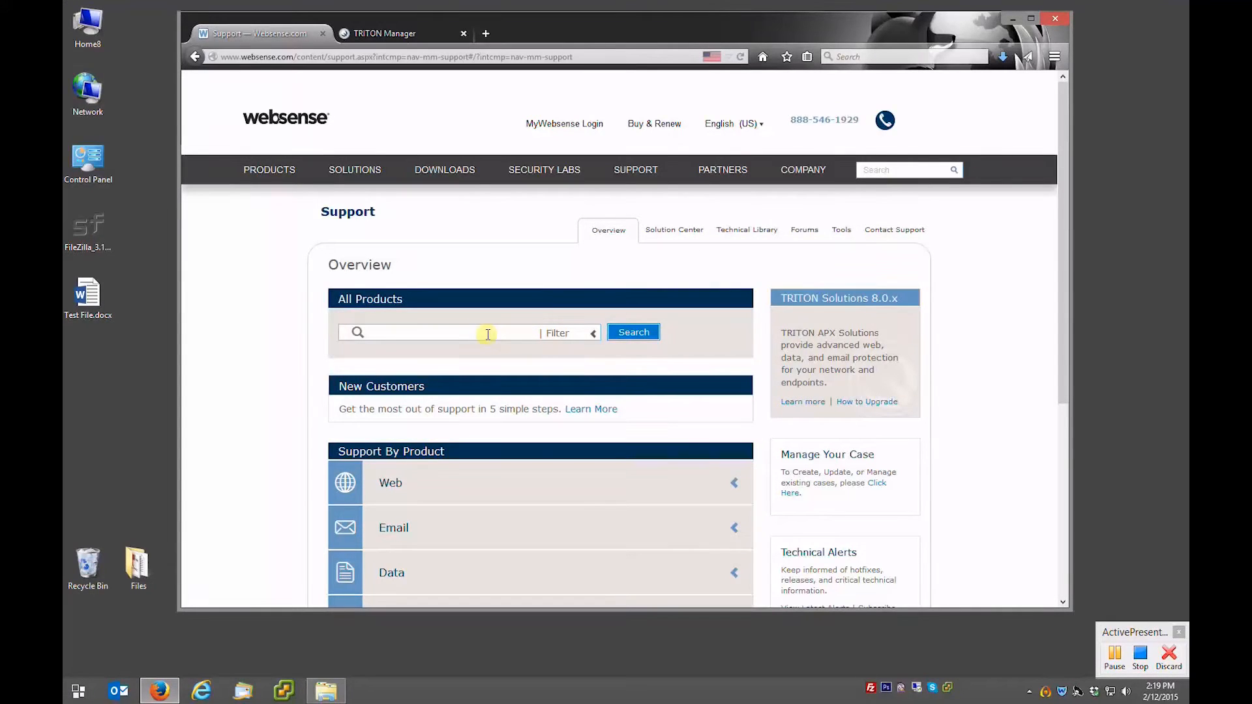
pyautogui.write('installation')
pyautogui.click(632, 332)
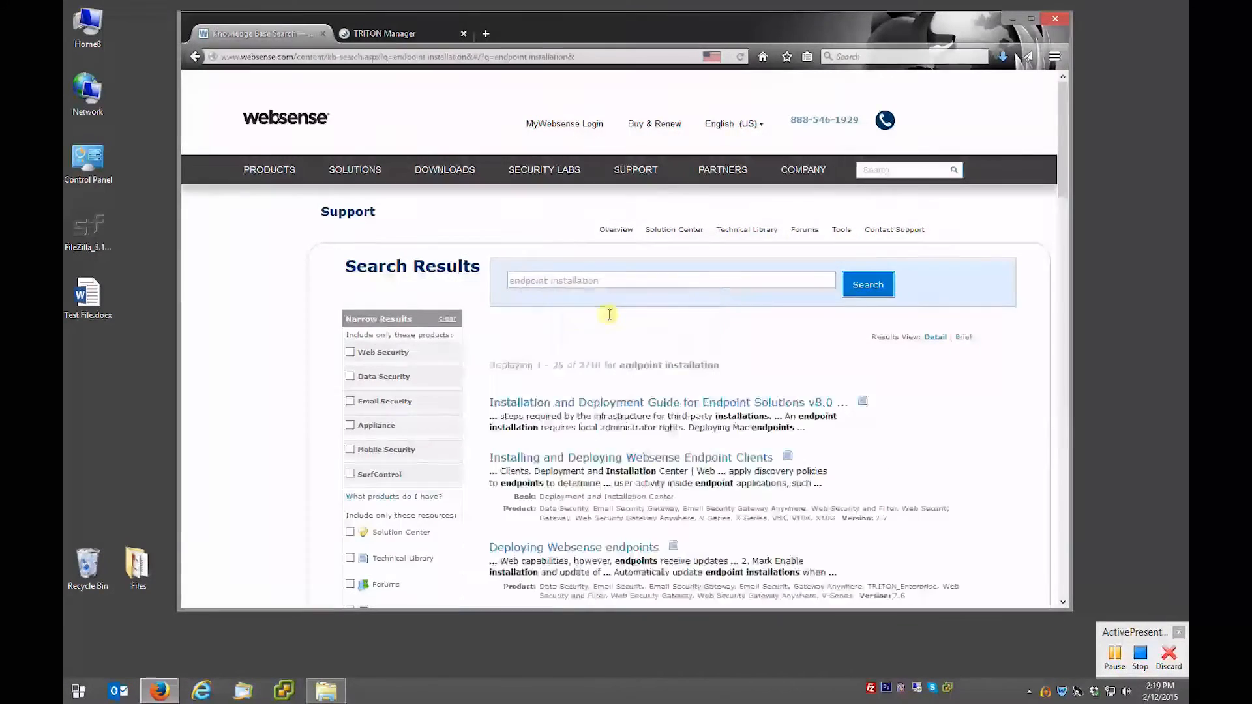
# Step: Narrow the search results to Data Security, TRITON AP-DATA, version 8.0
pyautogui.click(350, 377)
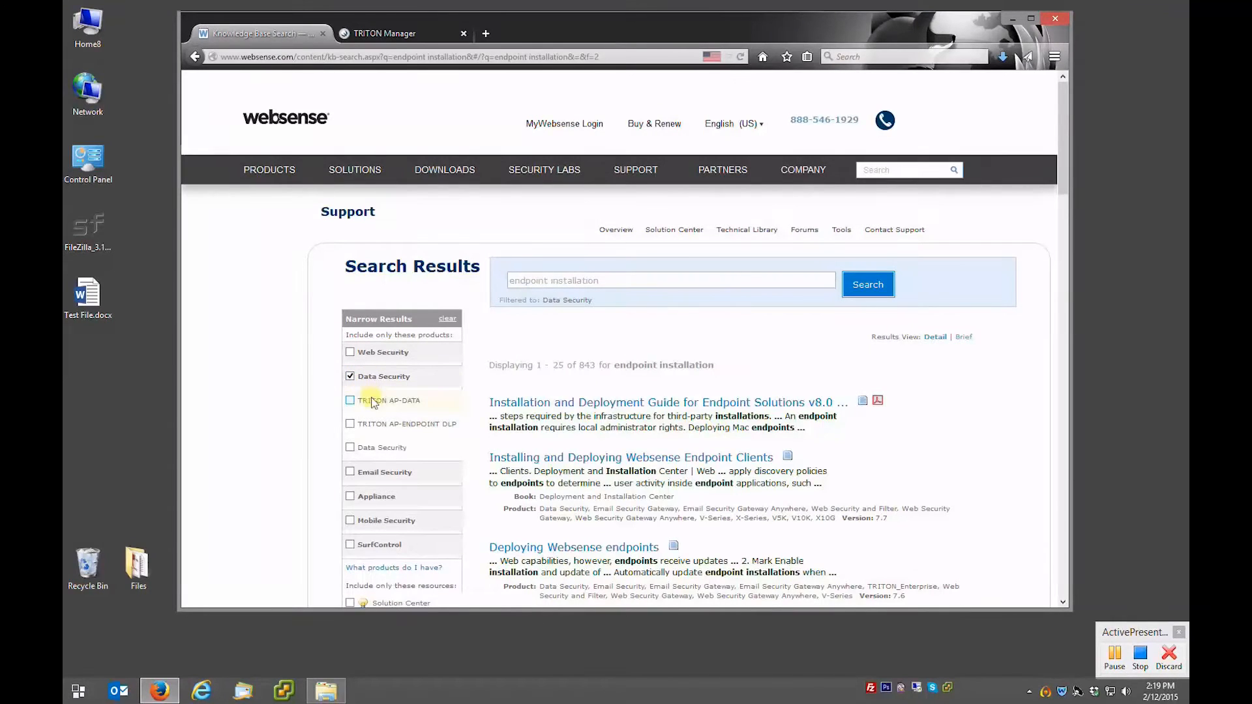
pyautogui.click(351, 401)
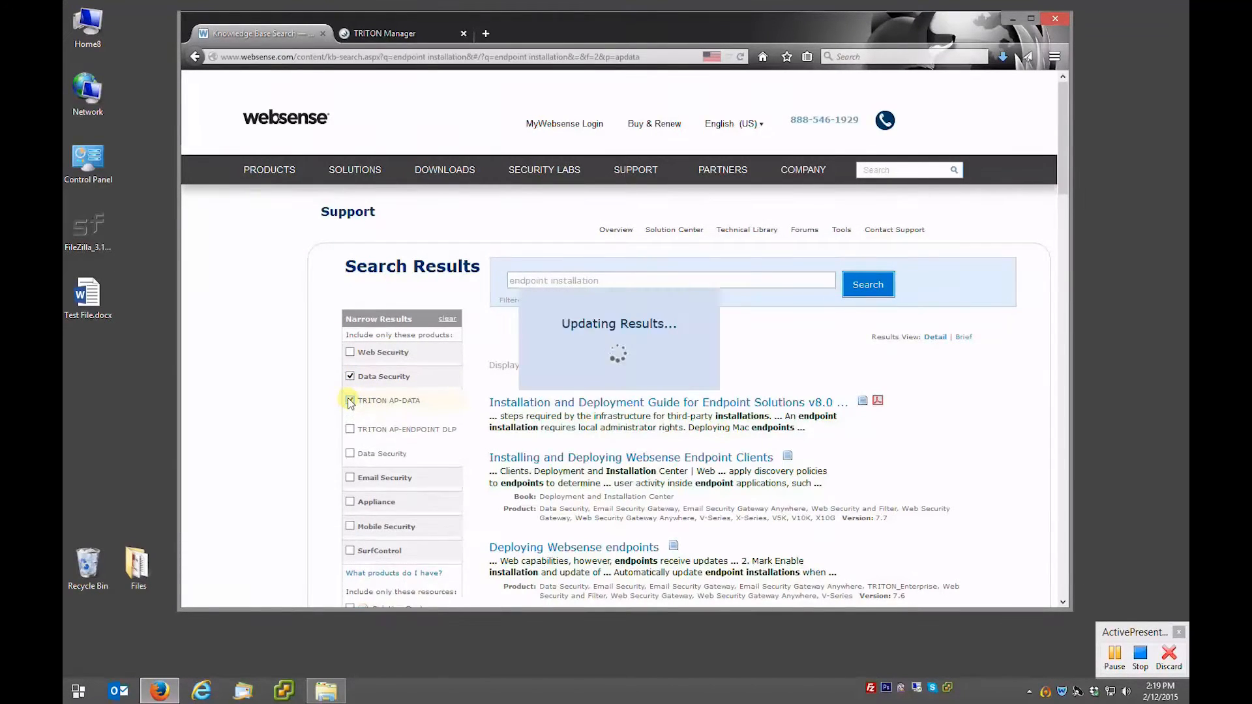
pyautogui.click(363, 425)
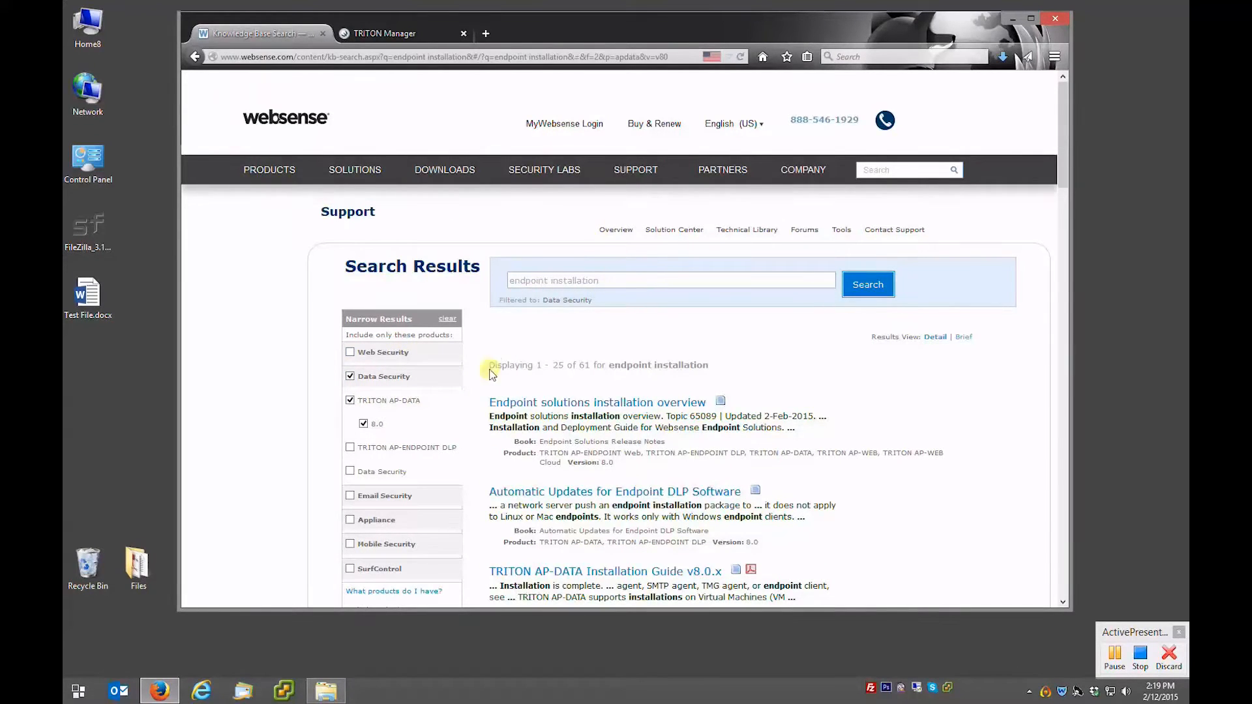
# Step: From the Endpoint solutions installation overview, download the Installation and Deployment Guide and open installation.pdf
pyautogui.click(608, 405)
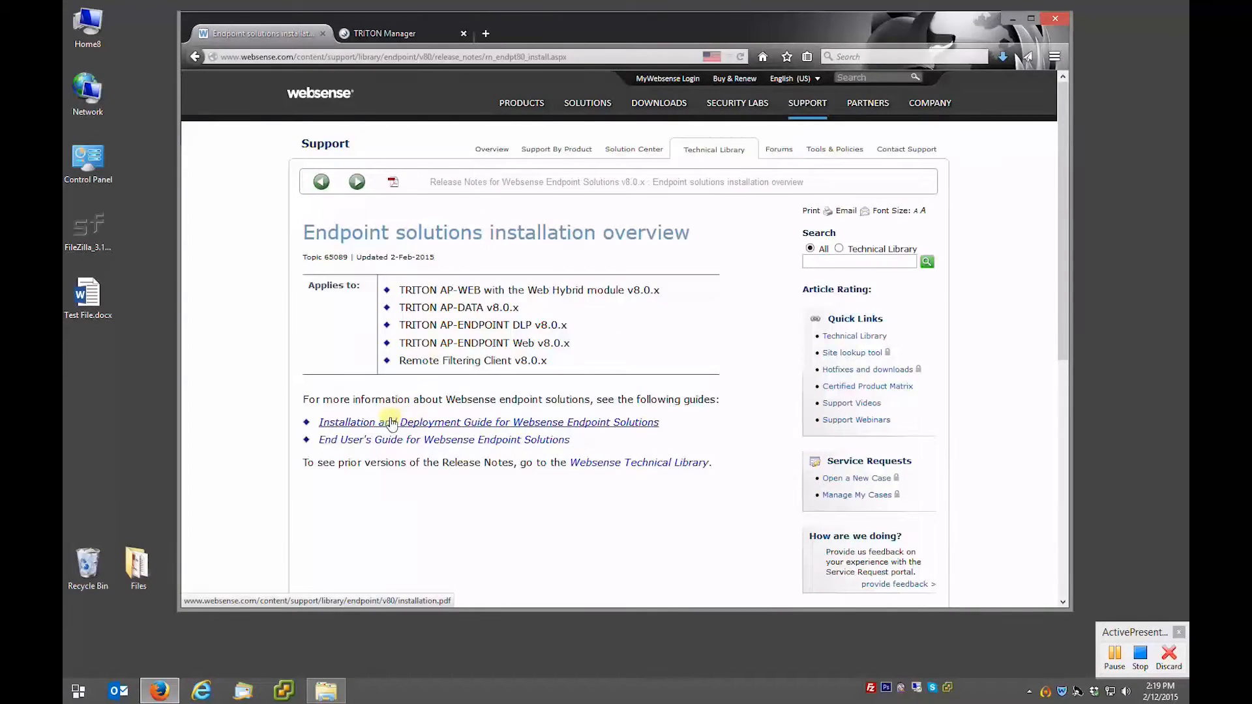
pyautogui.click(449, 424)
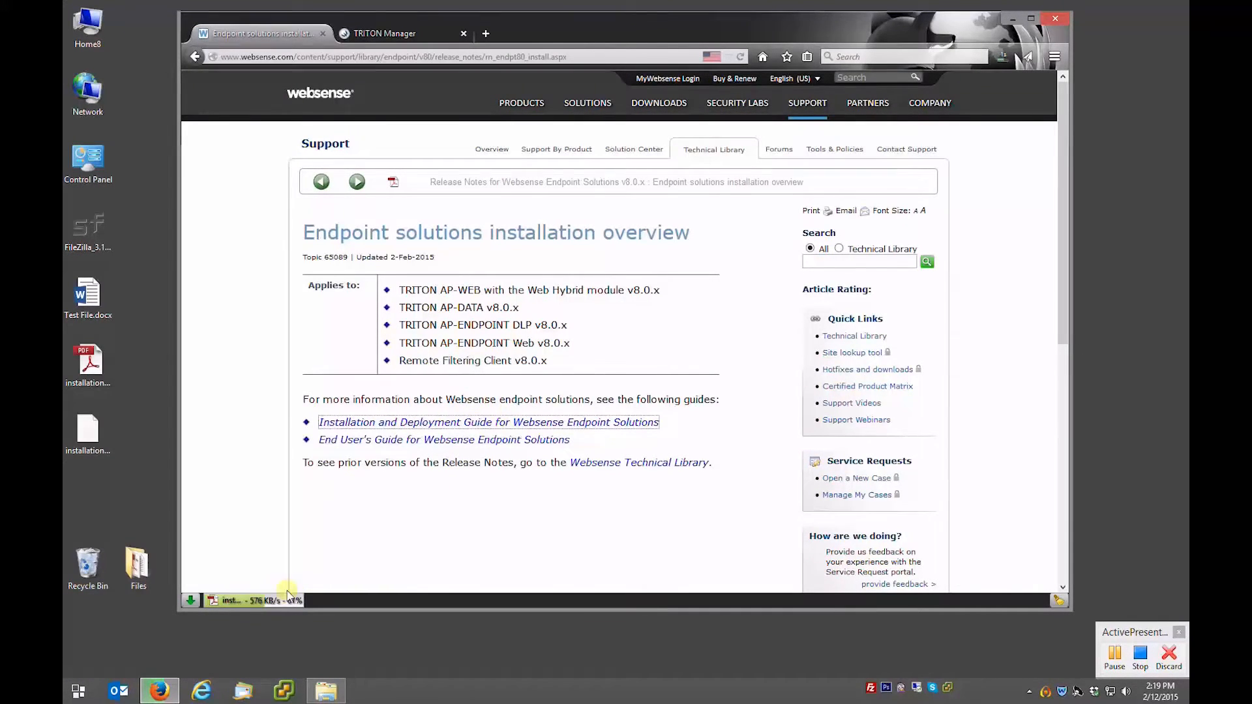
pyautogui.doubleClick(92, 365)
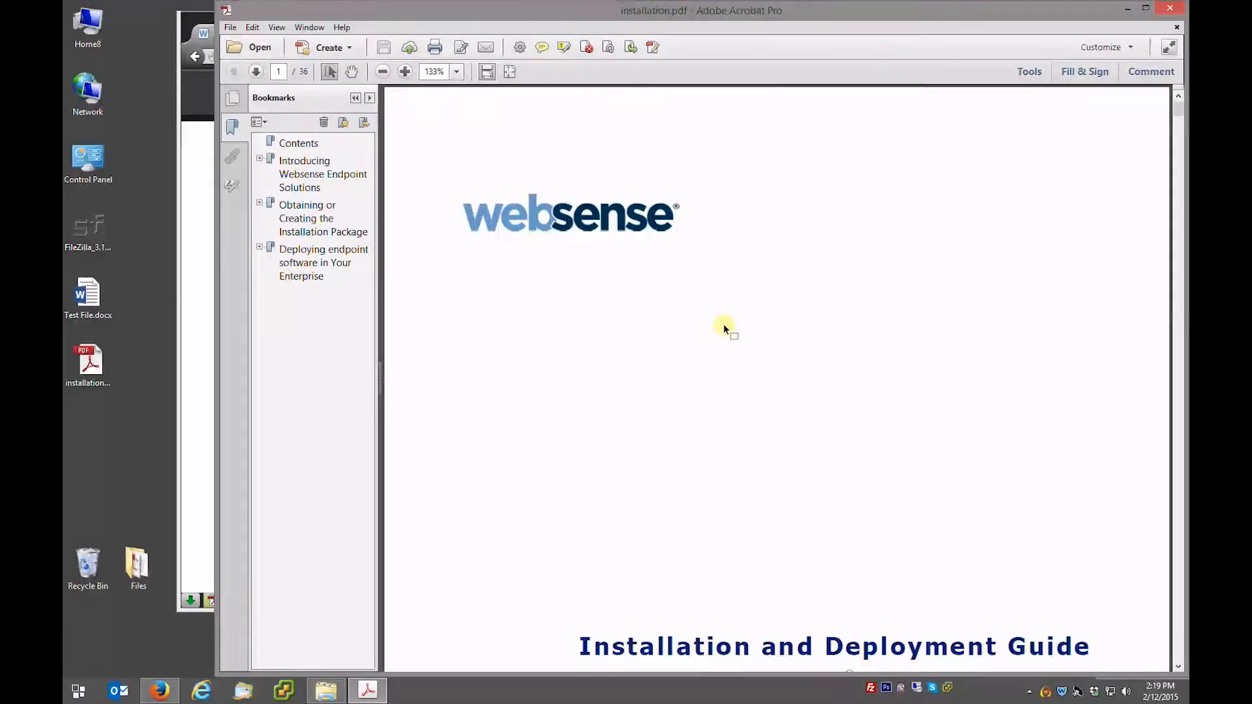
# Step: Examine the guide's contents, the endpoint solutions introduction and the package builder's protection options section
pyautogui.scroll(-3, 724, 326)
pyautogui.scroll(-5, 735, 309)
pyautogui.scroll(-15, 740, 330)
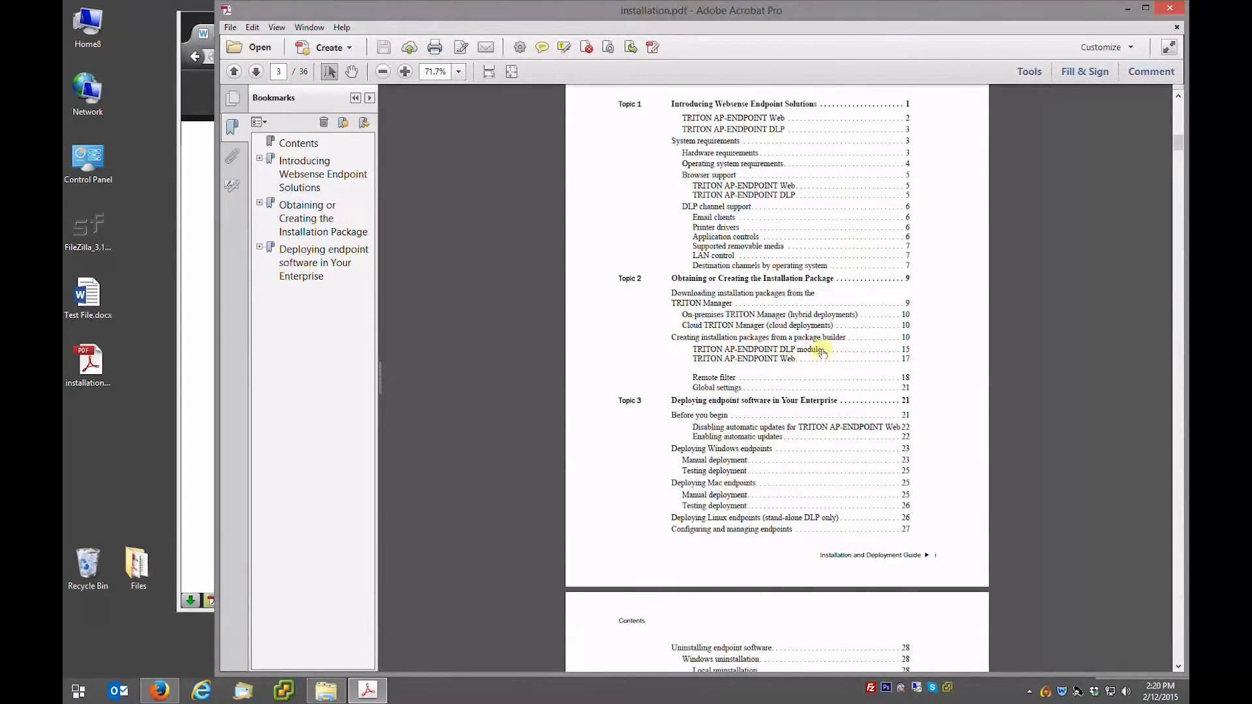
pyautogui.scroll(-3, 796, 370)
pyautogui.scroll(-15, 796, 369)
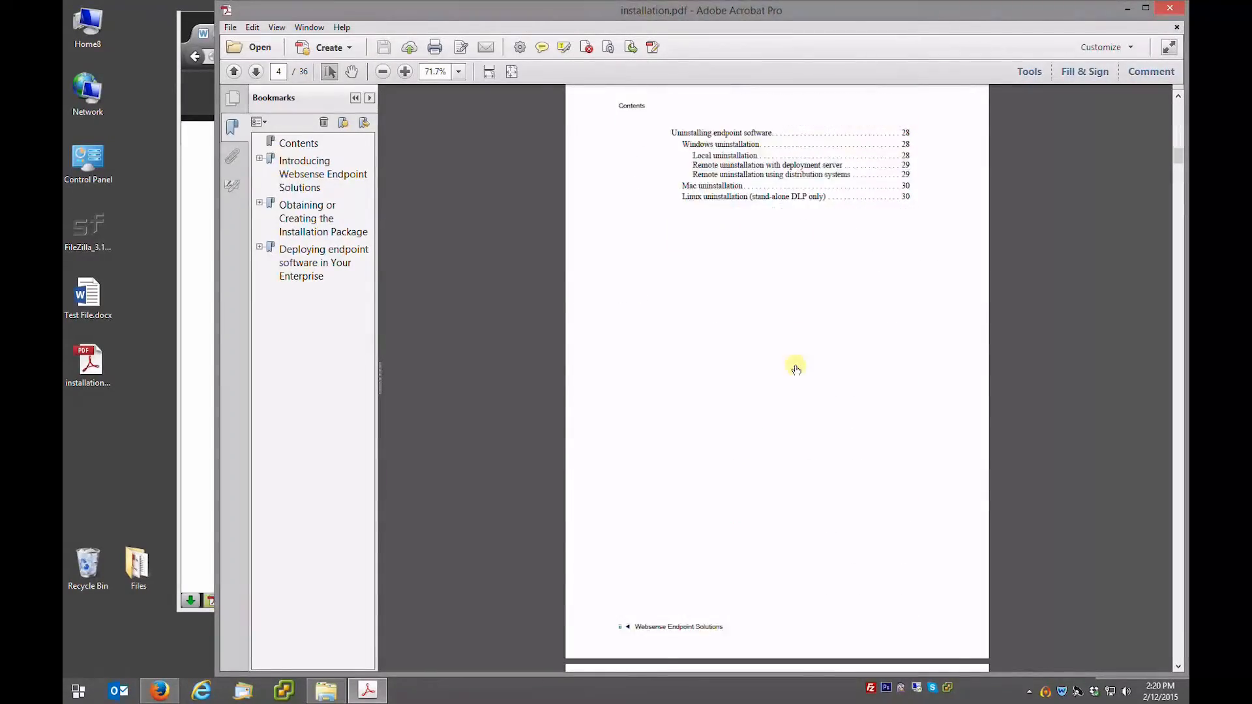
pyautogui.scroll(-7, 1098, 283)
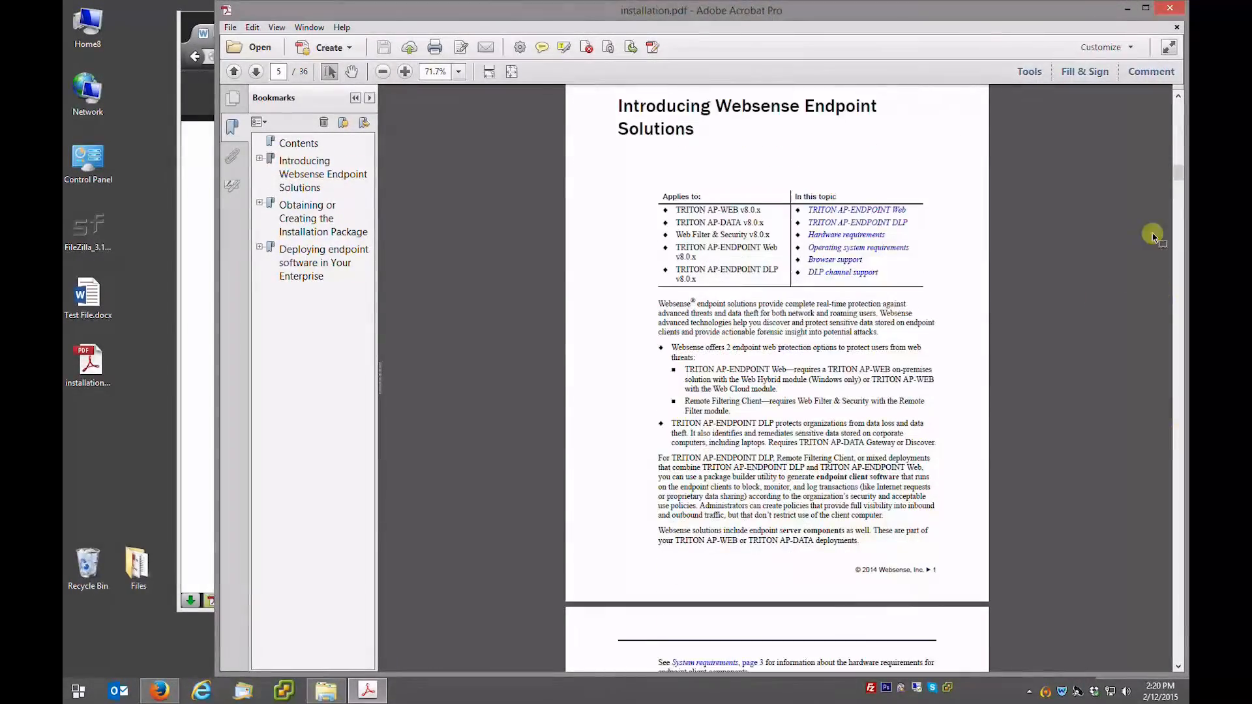
pyautogui.moveTo(1176, 173); pyautogui.dragTo(1179, 331)
pyautogui.scroll(-3, 811, 361)
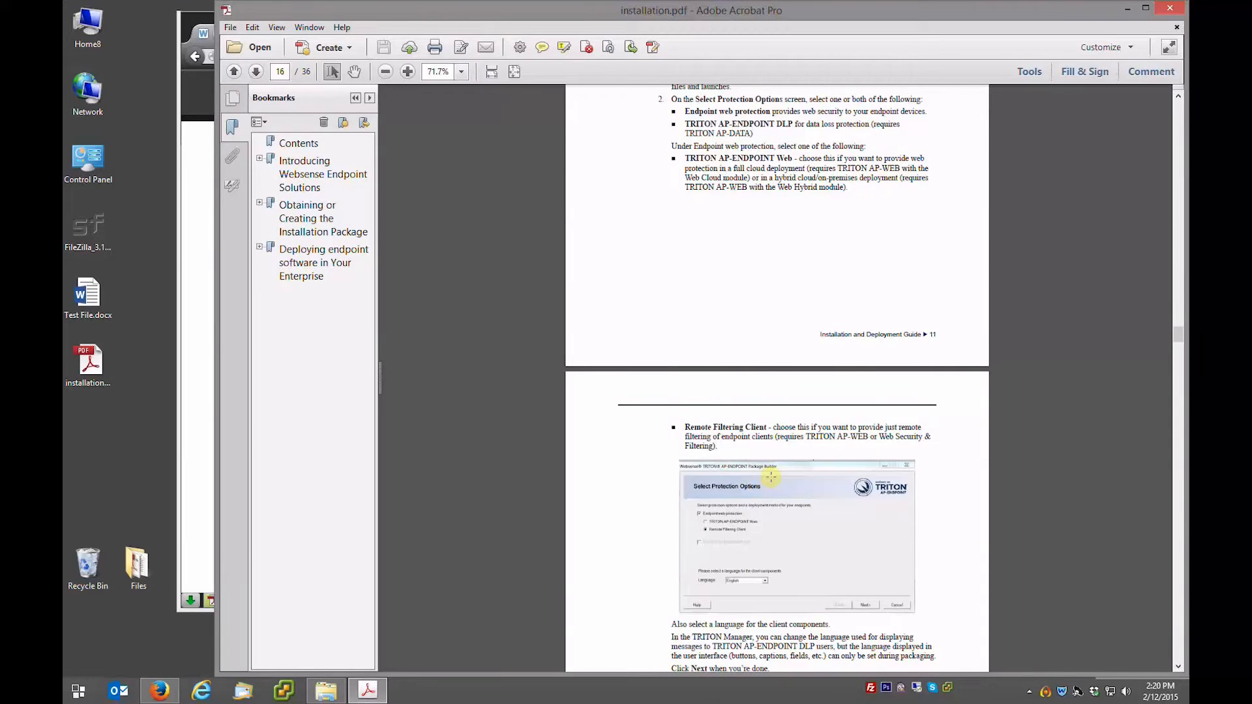
# Step: Close the guide, delete installation.pdf from the desktop and dismiss the browser's download bar
pyautogui.click(1171, 10)
pyautogui.moveTo(88, 364); pyautogui.dragTo(84, 562)
pyautogui.click(368, 560)
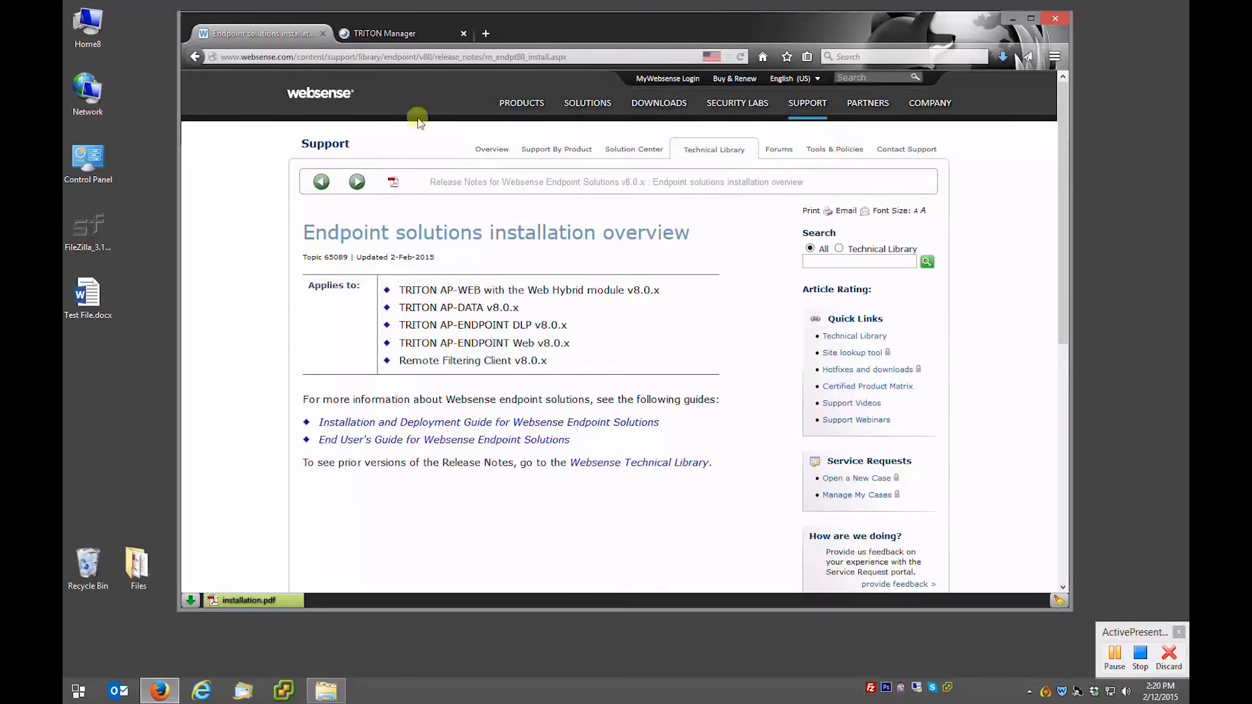
pyautogui.click(1058, 601)
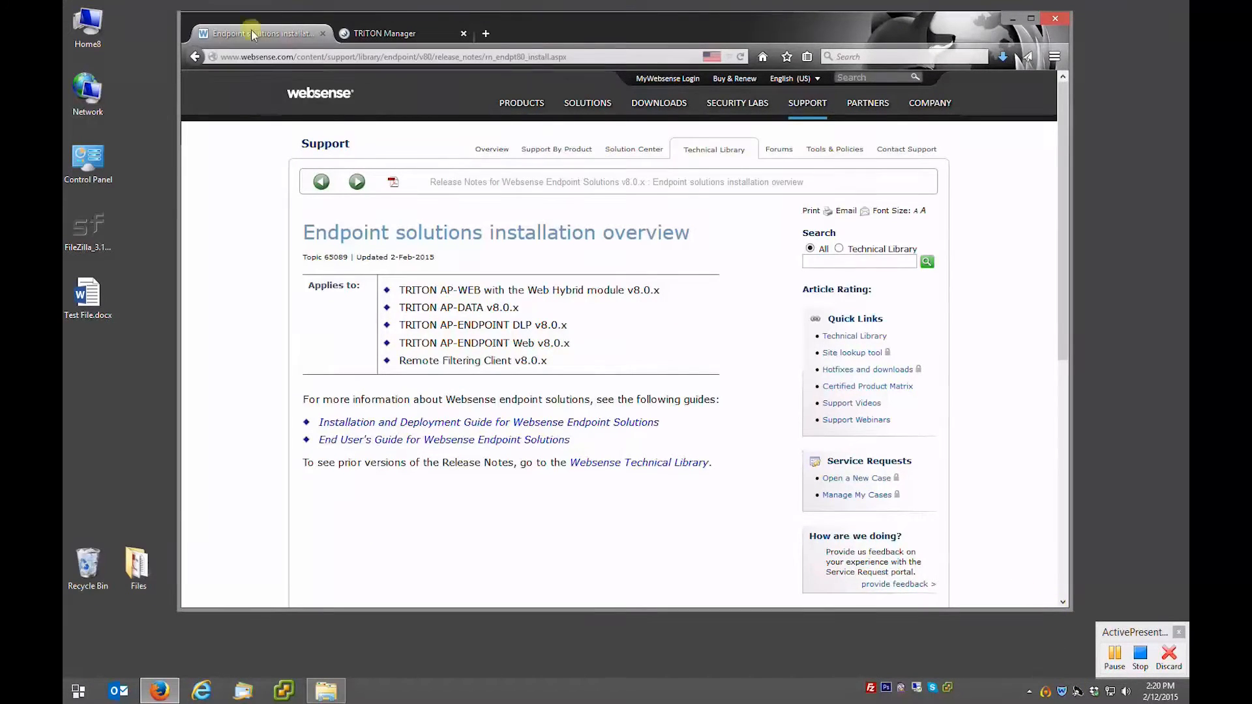
# Step: Return to the filtered search results and search for "removable media encryption"
pyautogui.click(195, 56)
pyautogui.moveTo(637, 279); pyautogui.dragTo(481, 280)
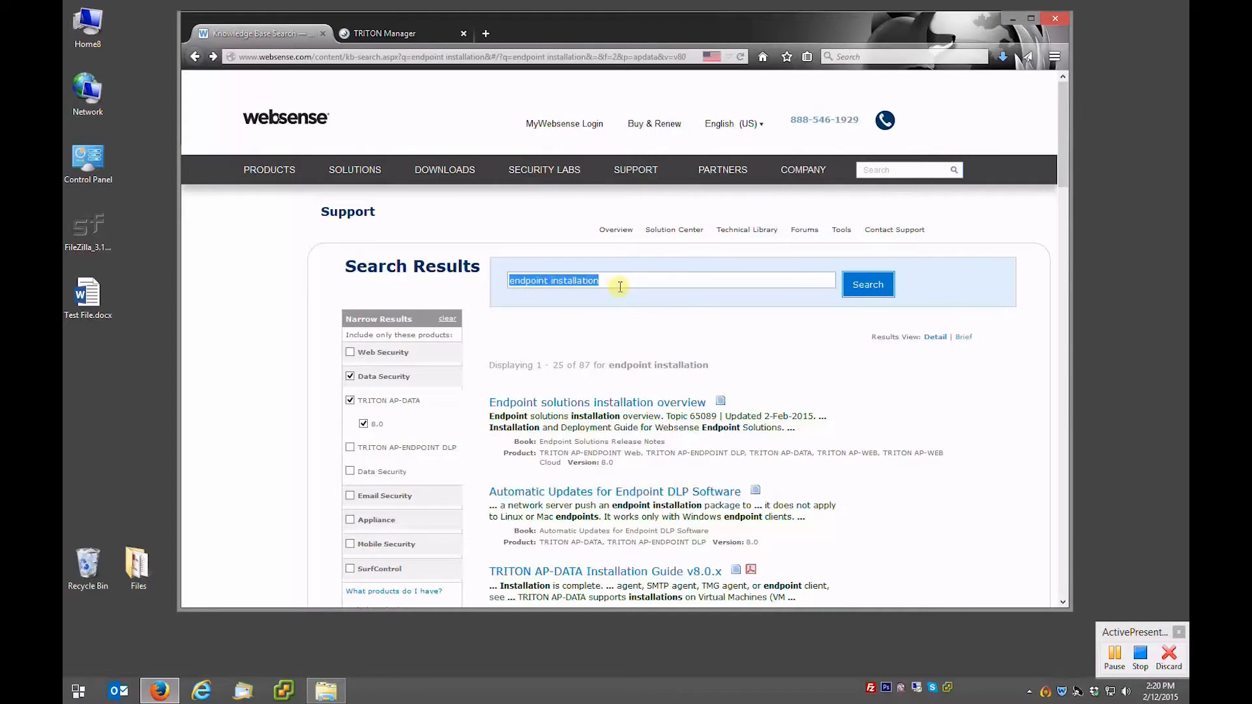
pyautogui.write('removable media enc')
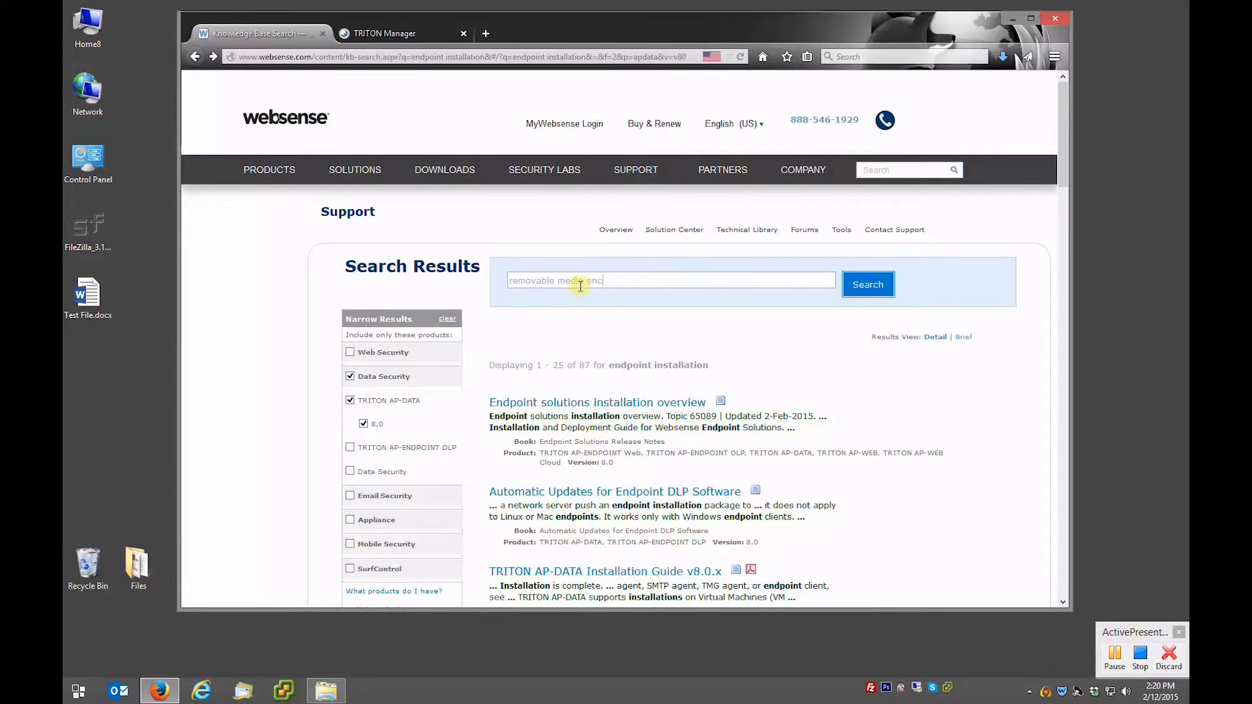
pyautogui.write('ryption')
pyautogui.click(870, 284)
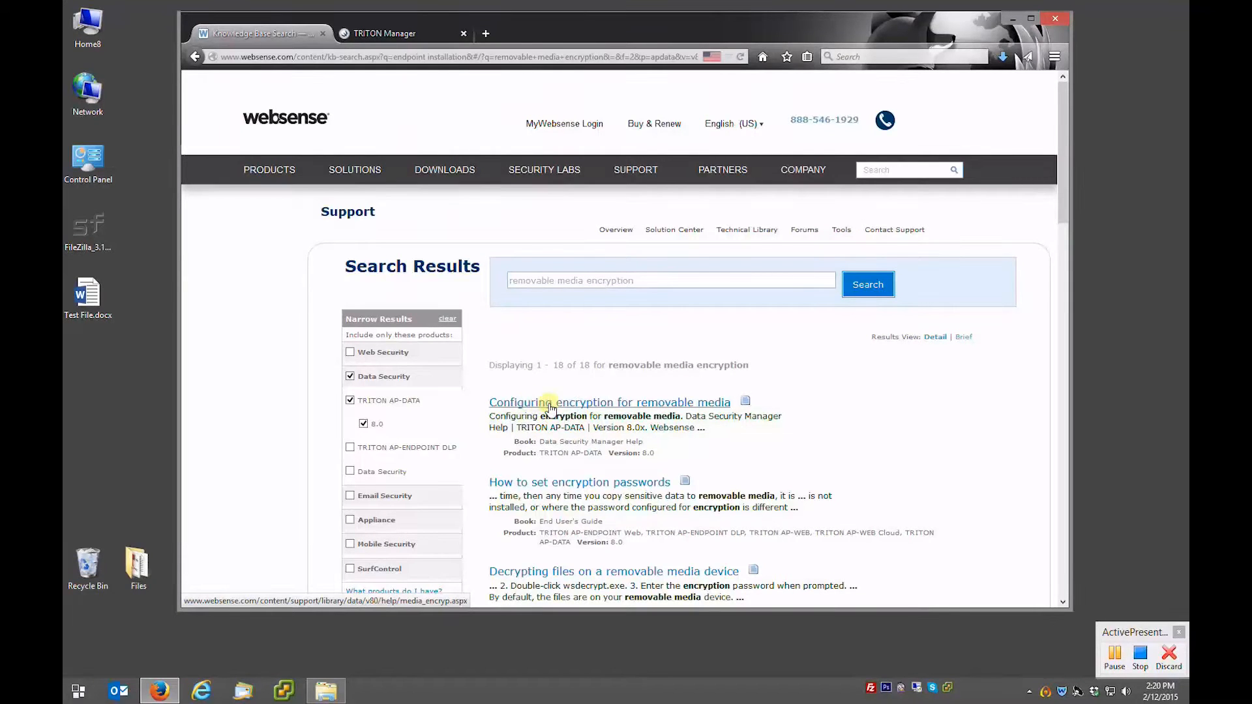
# Step: Open the article "Configuring encryption for removable media" and read through its two encryption methods
pyautogui.click(727, 404)
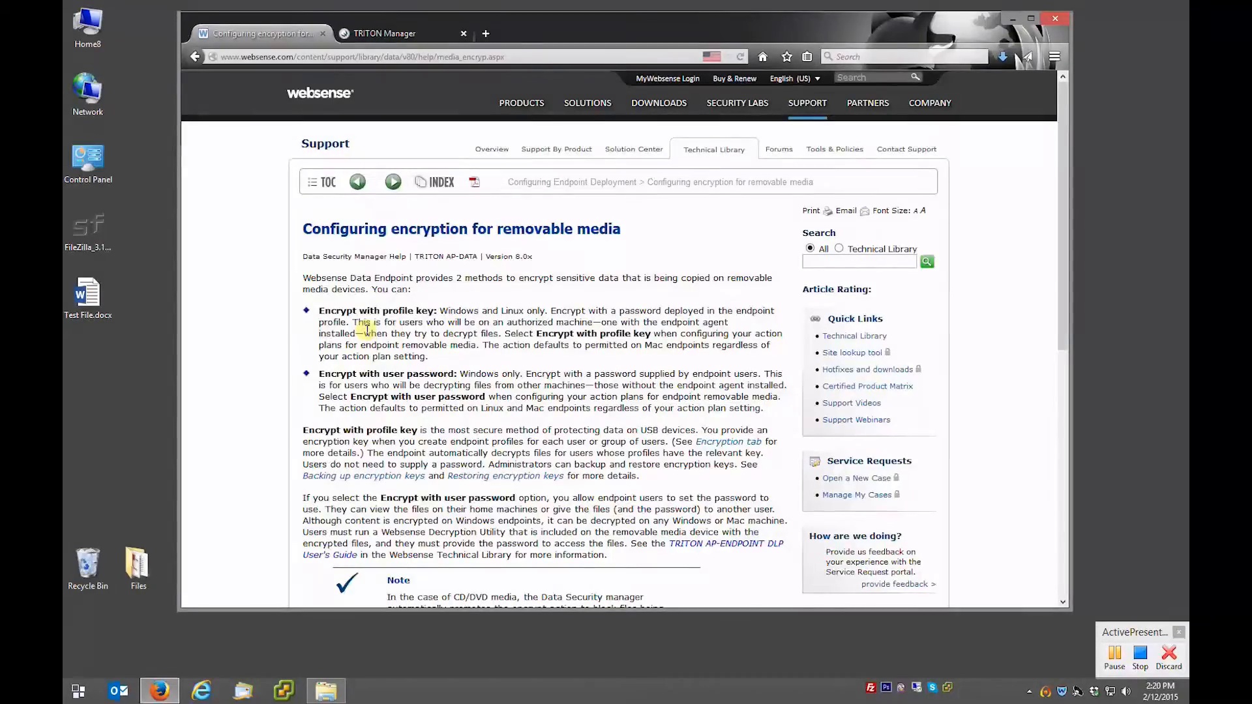
pyautogui.scroll(-5, 391, 330)
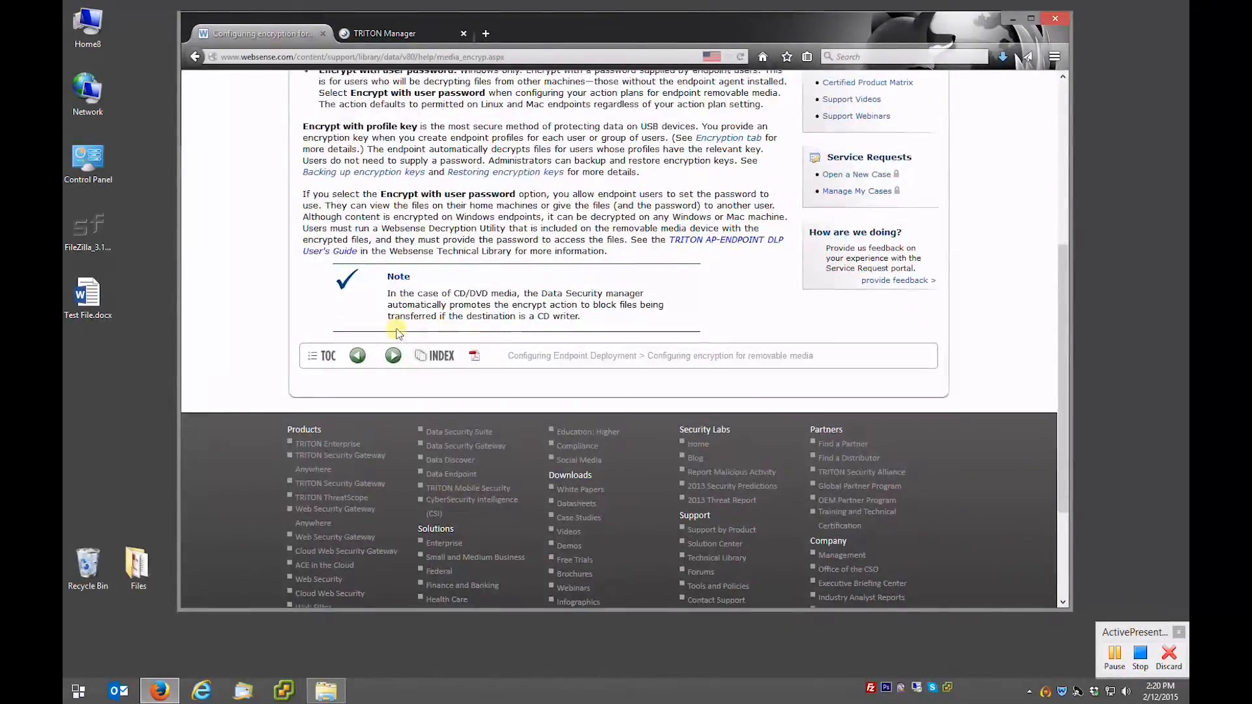
pyautogui.scroll(5, 399, 332)
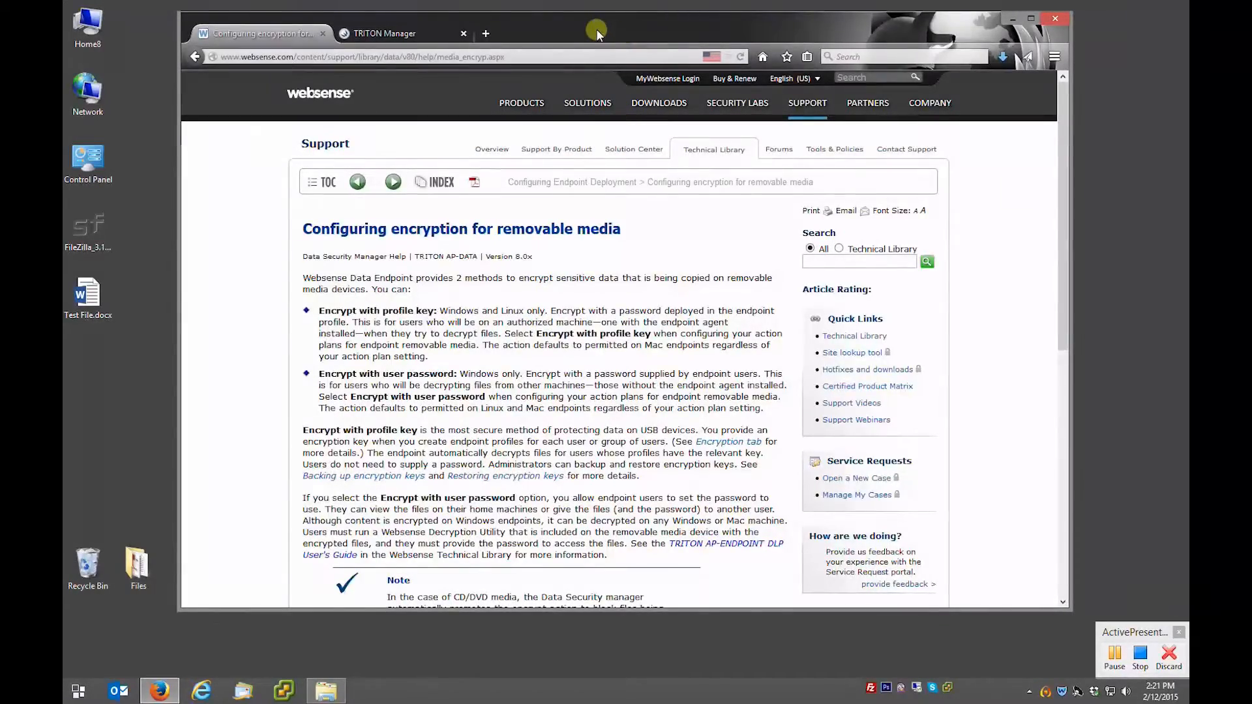
# Step: Check the TRITON AP-ENDPOINT DLP client's connection and profile status, and close its window
pyautogui.doubleClick(1062, 693)
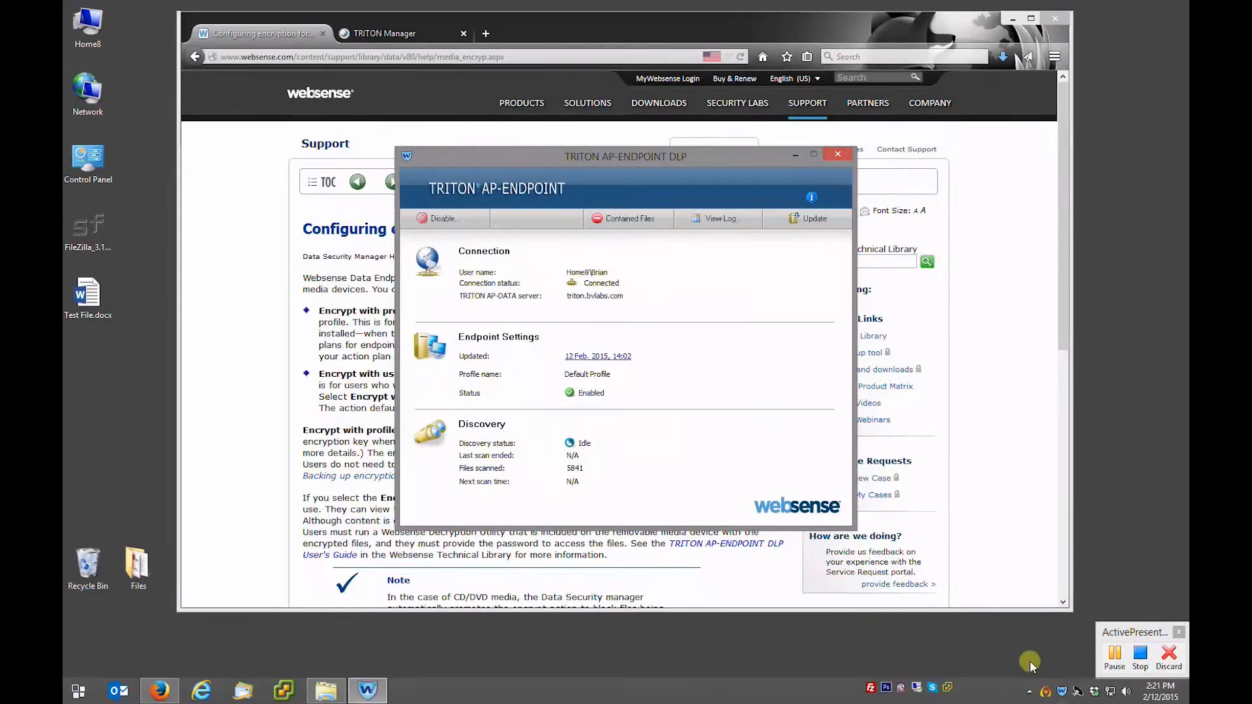
pyautogui.click(837, 155)
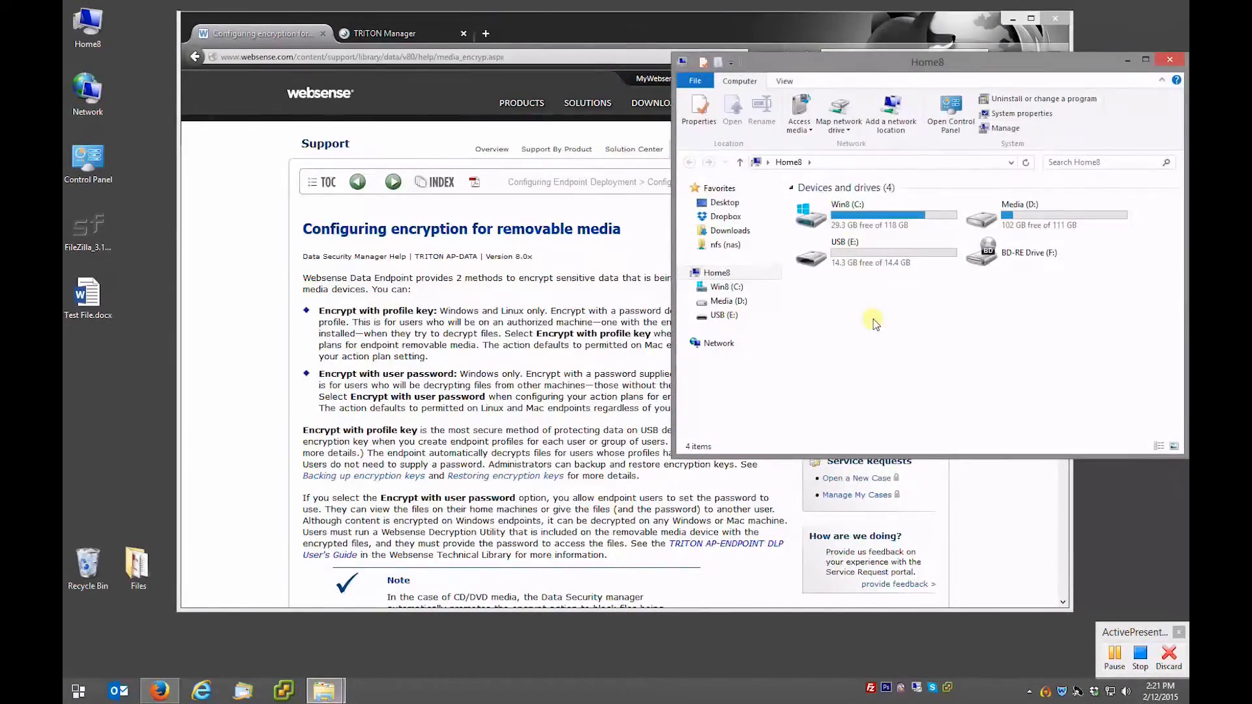
# Step: Open the USB (E:) drive and move its window so the desktop files stay accessible
pyautogui.click(867, 254)
pyautogui.doubleClick(866, 254)
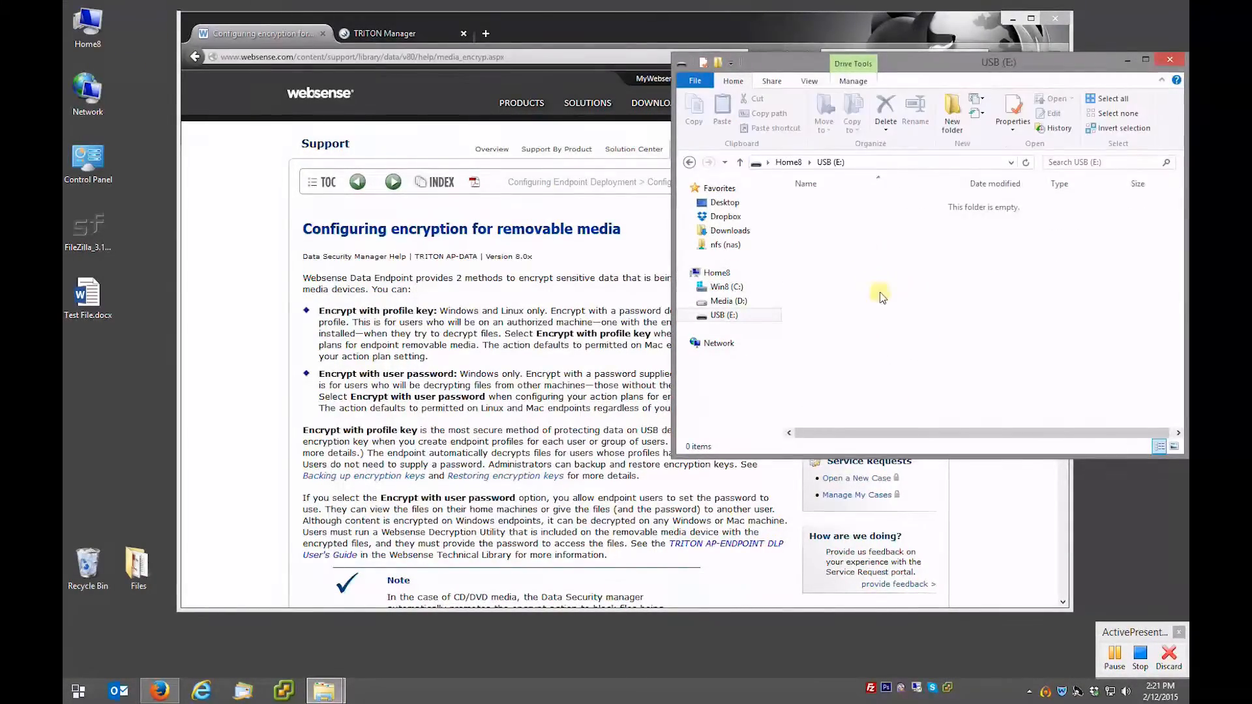
pyautogui.moveTo(928, 69); pyautogui.dragTo(803, 107)
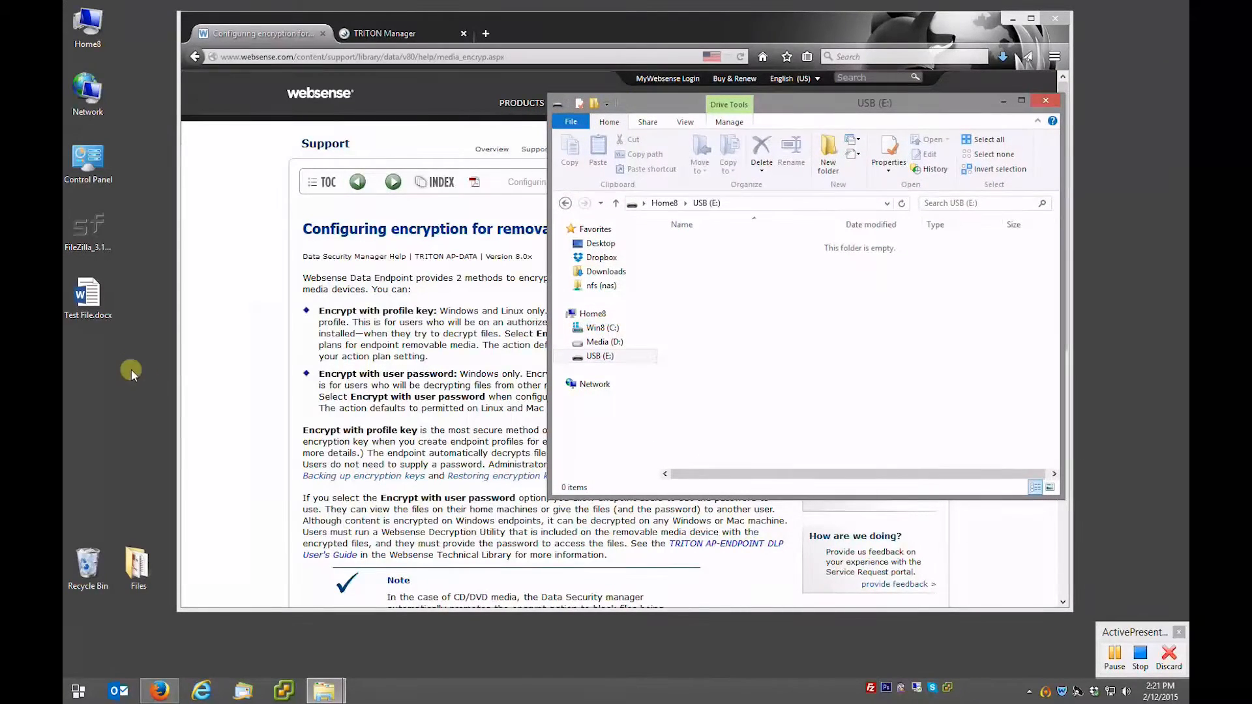
# Step: Inspect the FileZilla installer and Test File.docx on the desktop, viewing the document's contents in Word before closing it
pyautogui.click(91, 228)
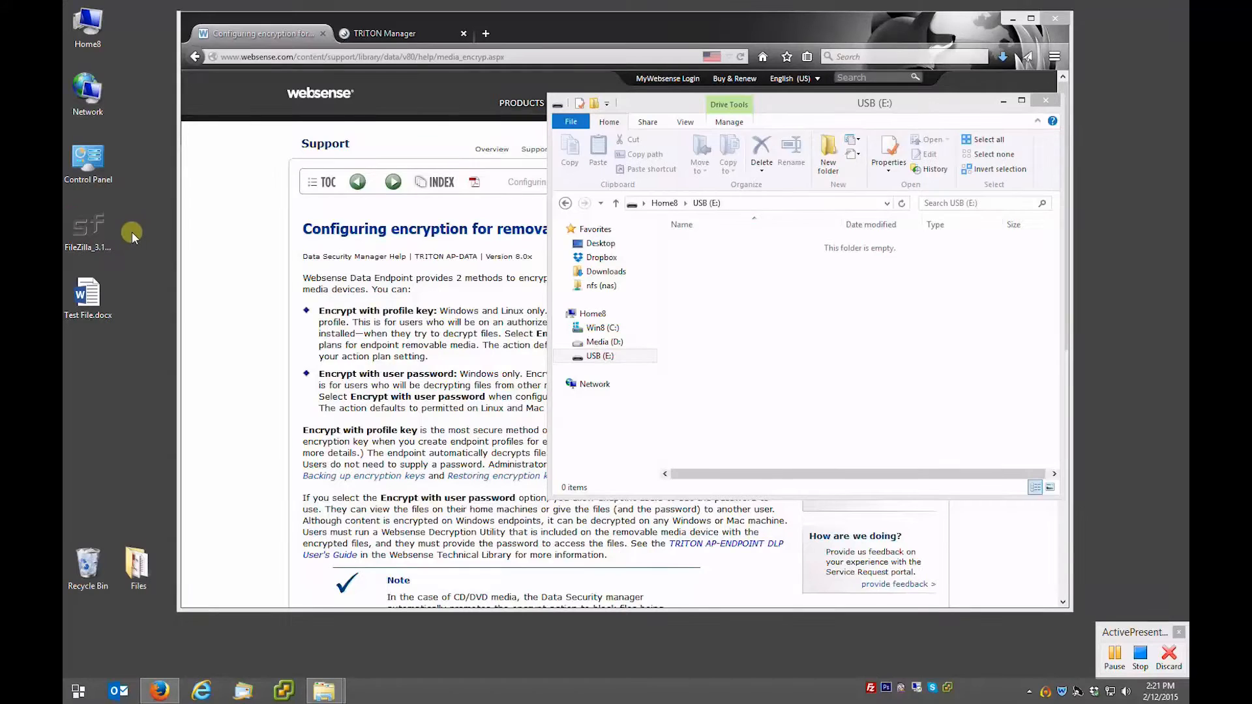
pyautogui.click(95, 242)
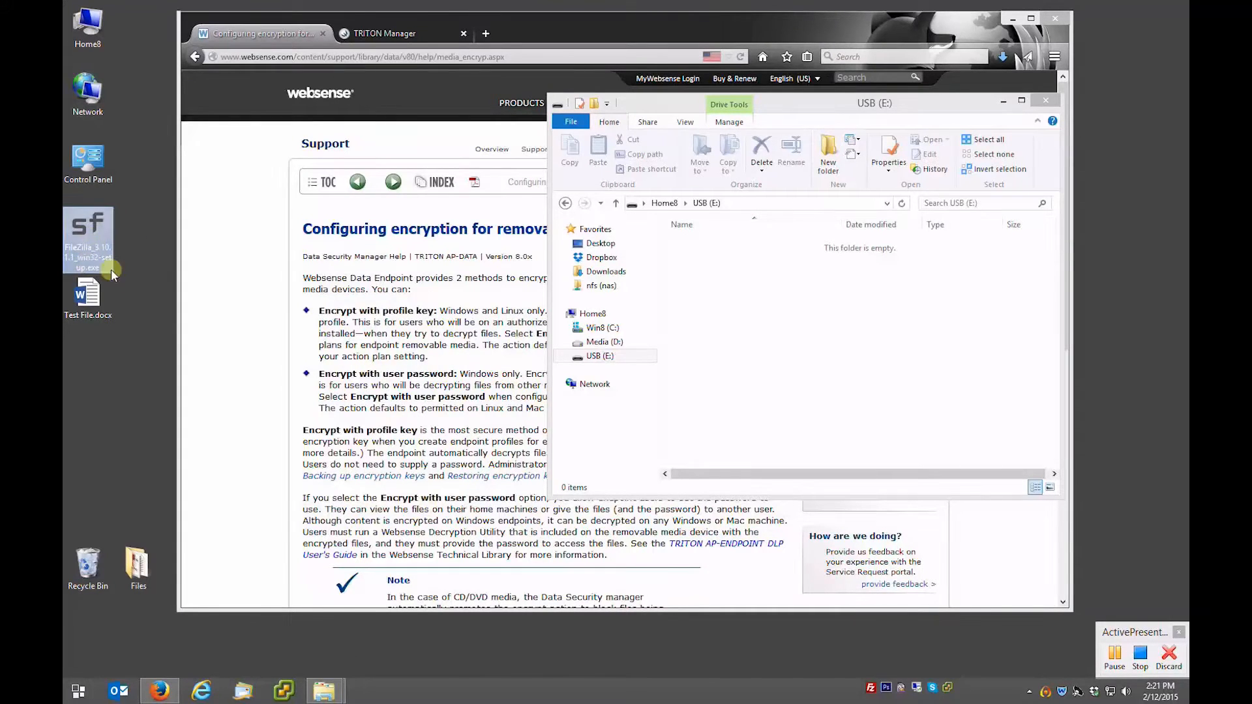
pyautogui.click(91, 314)
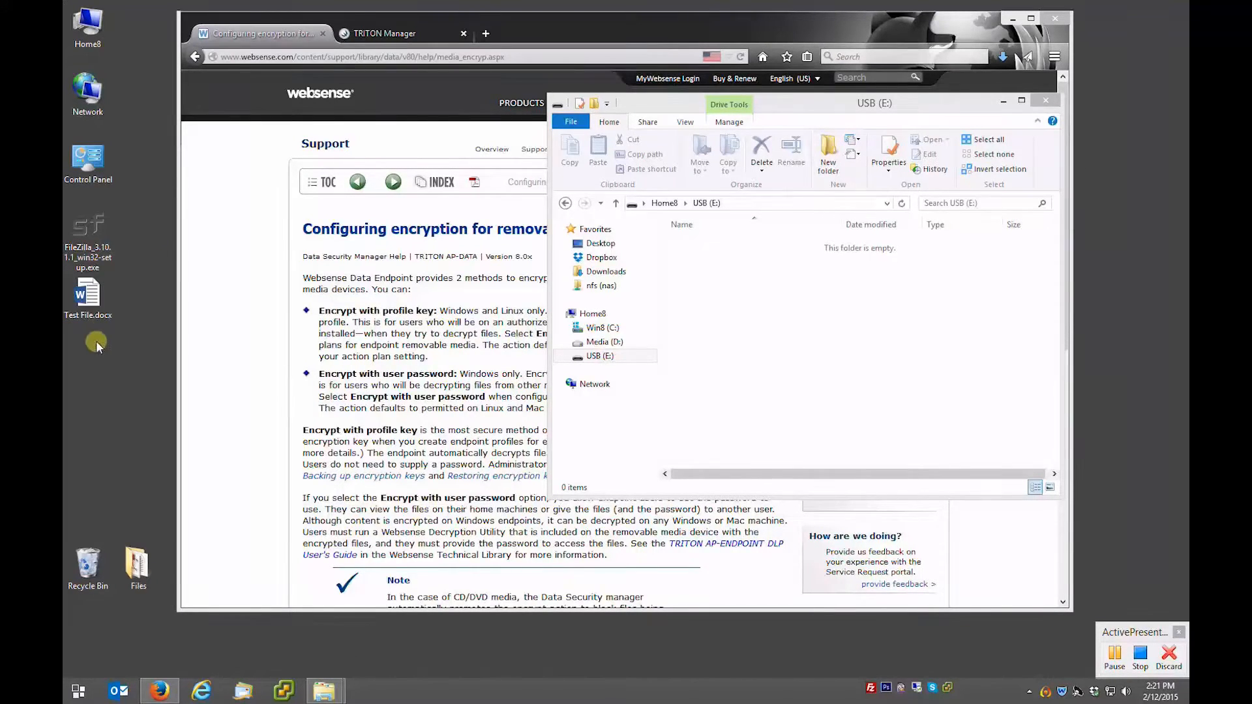
pyautogui.click(89, 297)
pyautogui.doubleClick(90, 296)
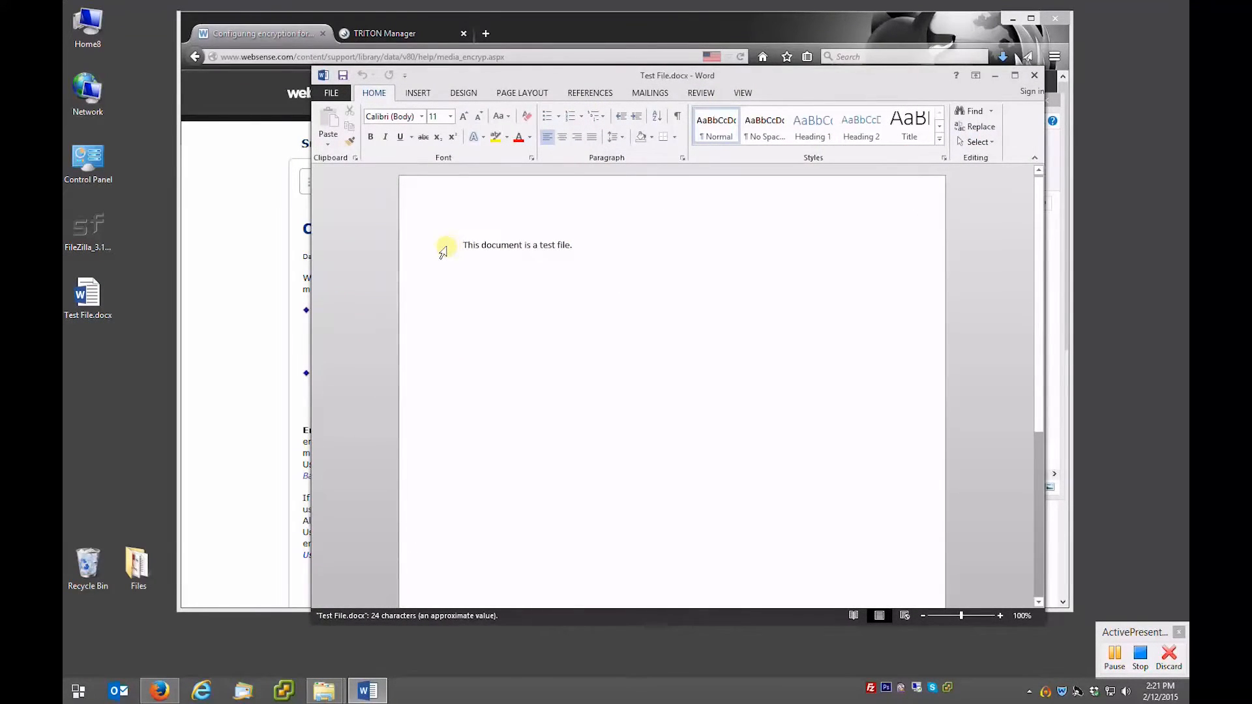
pyautogui.click(1034, 75)
# Step: Copy the FileZilla installer and Test File.docx from the desktop to the USB (E:) drive
pyautogui.moveTo(110, 370); pyautogui.dragTo(88, 228)
pyautogui.moveTo(671, 269); pyautogui.dragTo(748, 298)
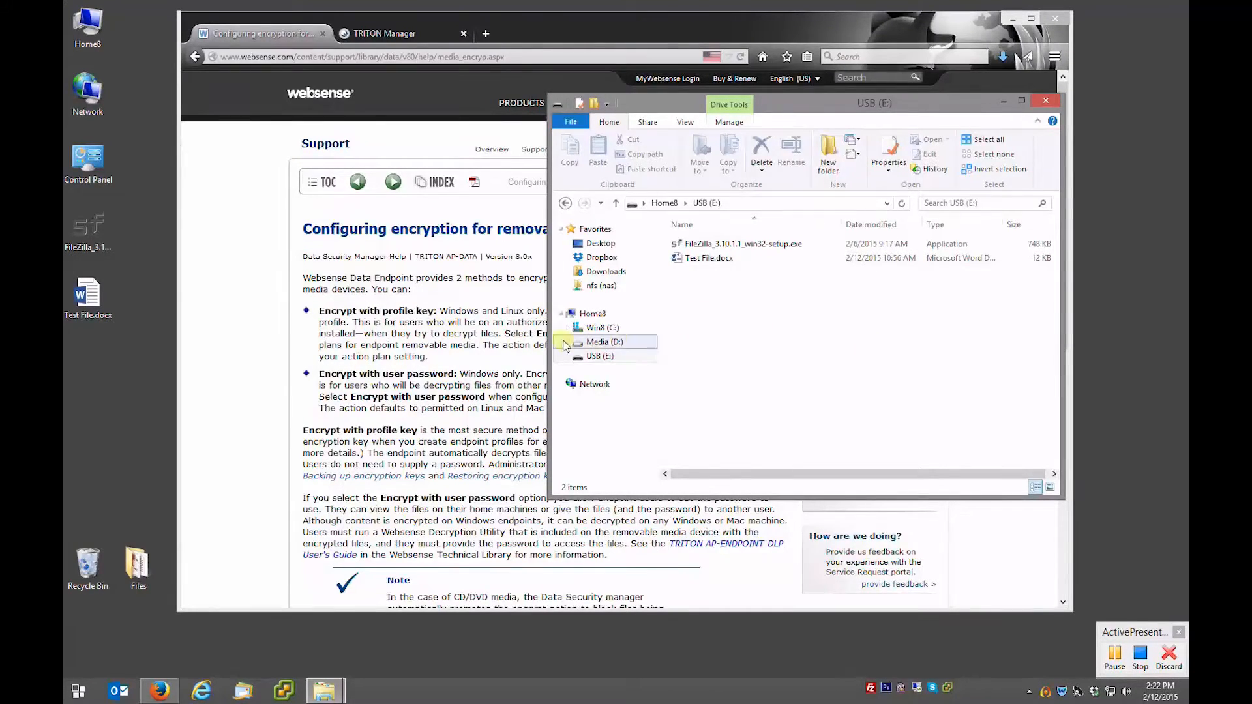
# Step: Permanently delete both copied files from the USB (E:) drive and close its window
pyautogui.moveTo(788, 309); pyautogui.dragTo(701, 235)
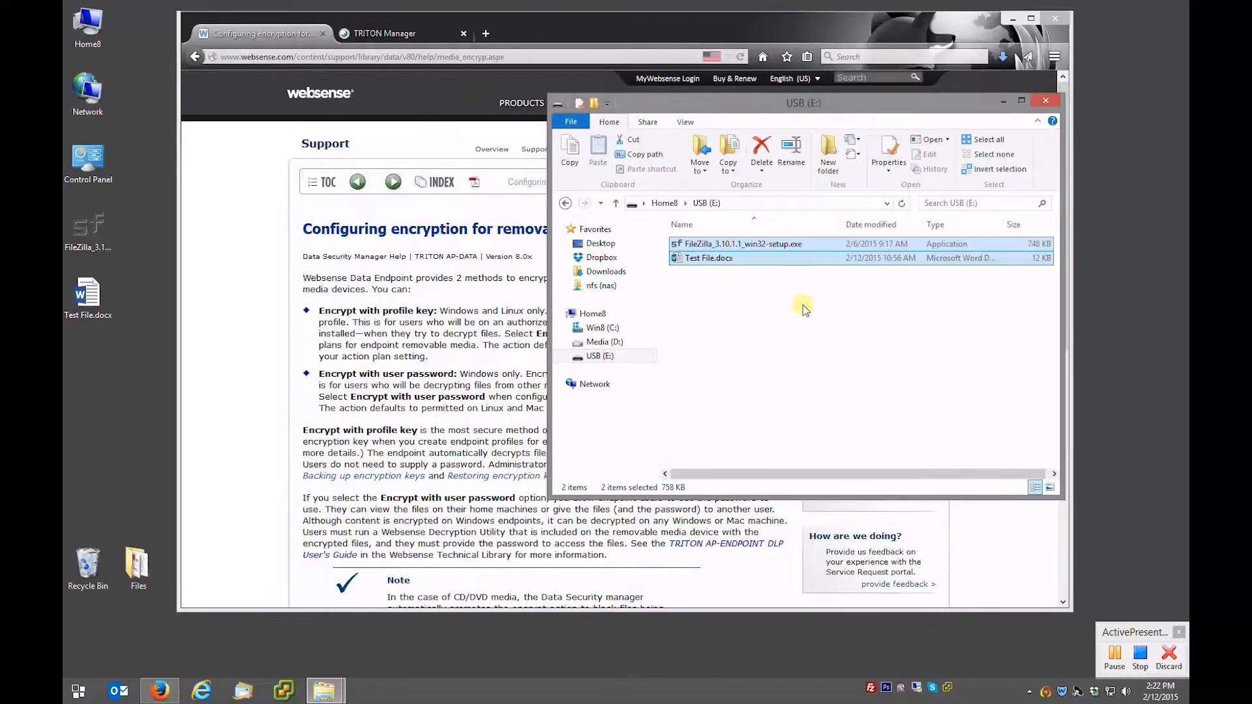
pyautogui.press('Delete')
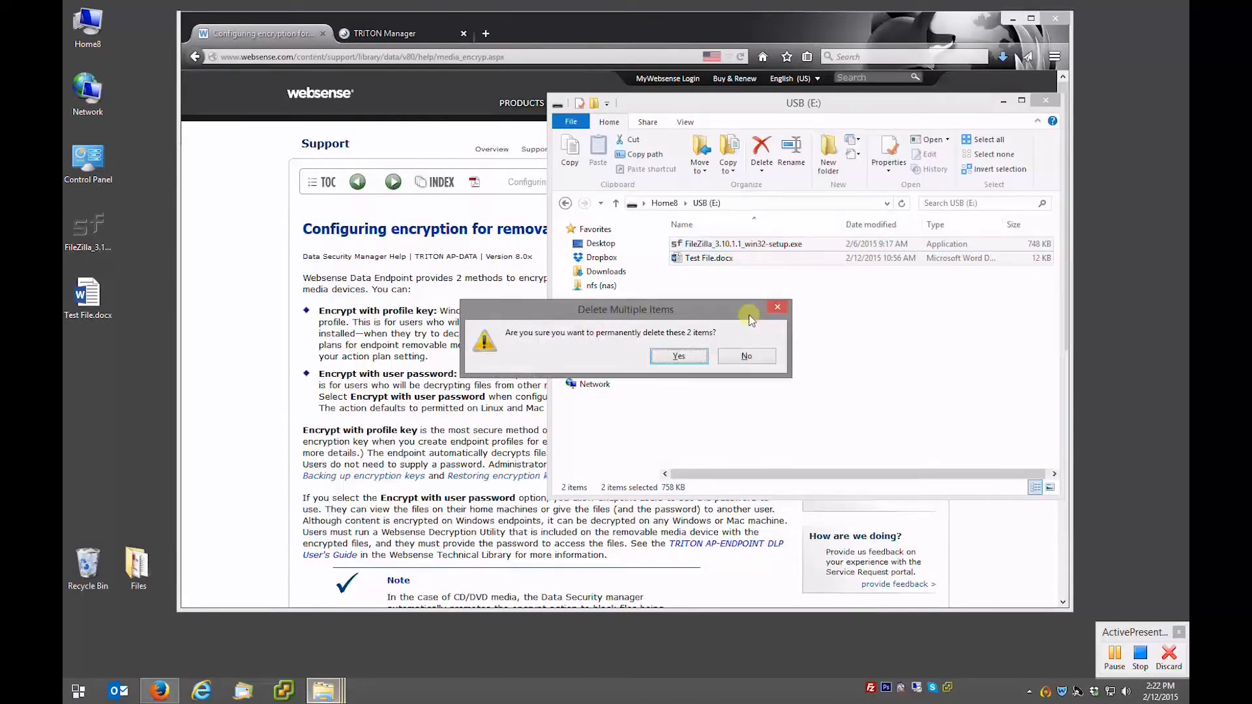
pyautogui.click(679, 357)
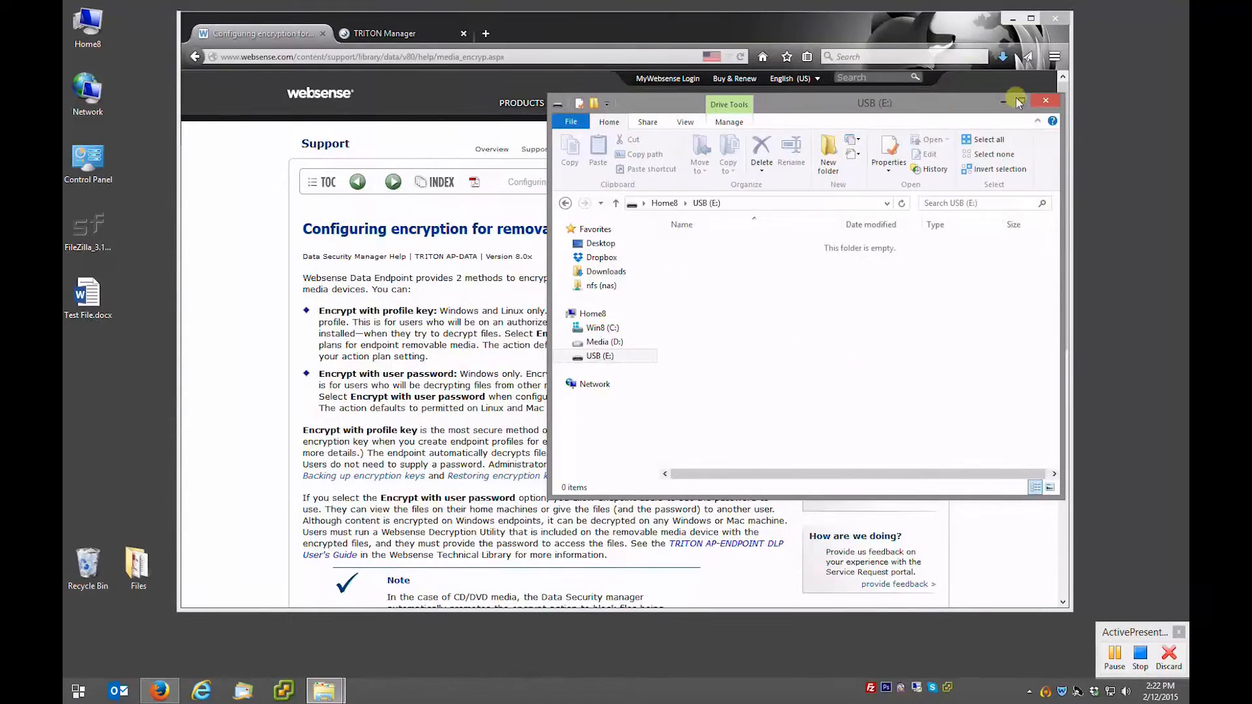
pyautogui.click(1044, 101)
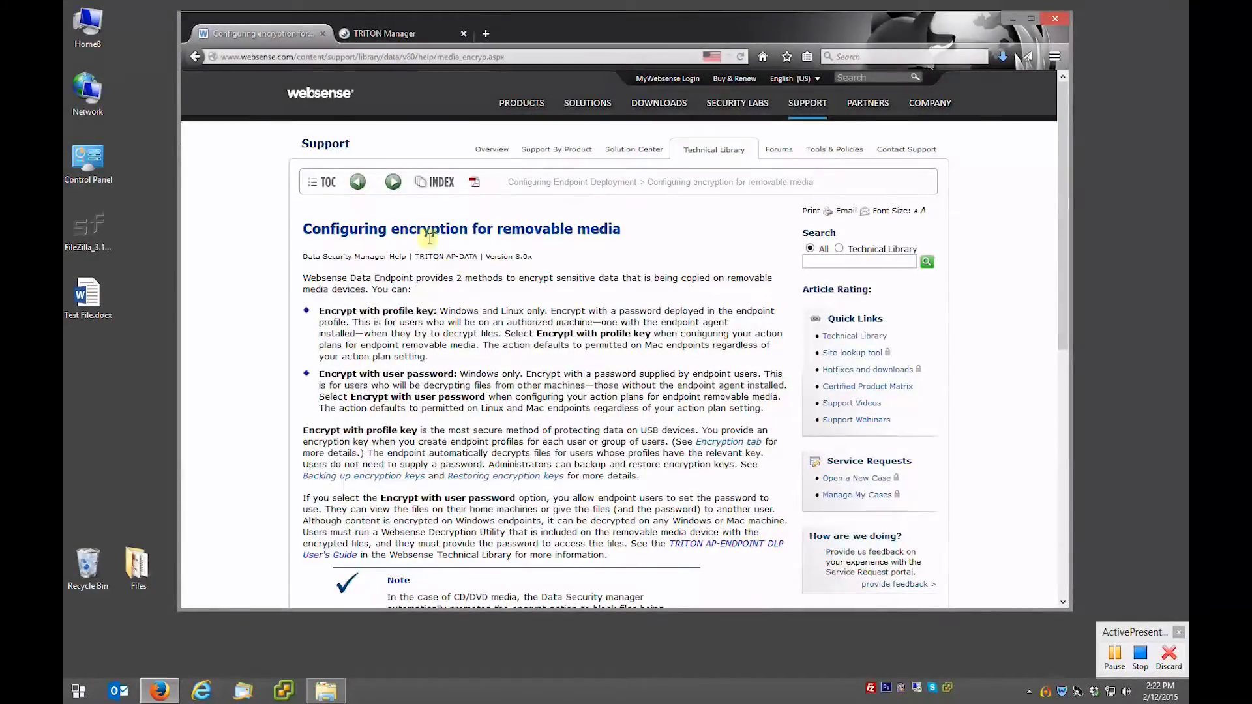
# Step: Open the list of endpoint devices among the Data policy management resources in TRITON Manager
pyautogui.click(387, 36)
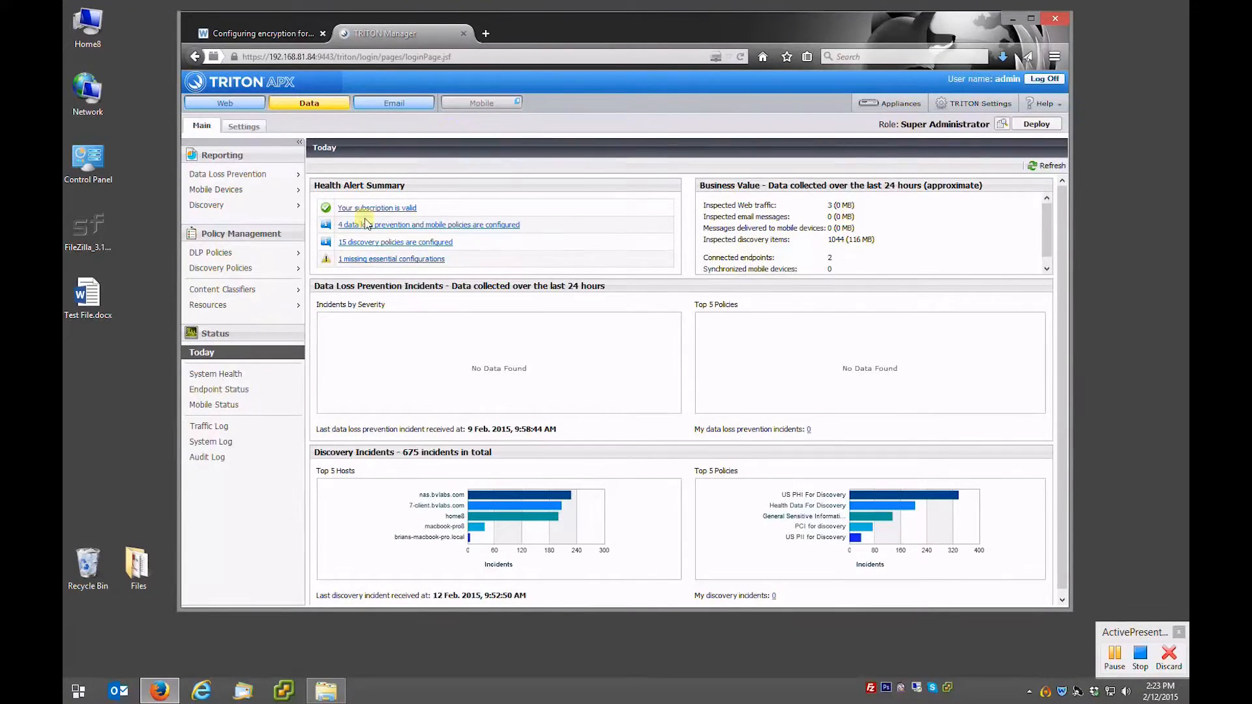
pyautogui.click(236, 311)
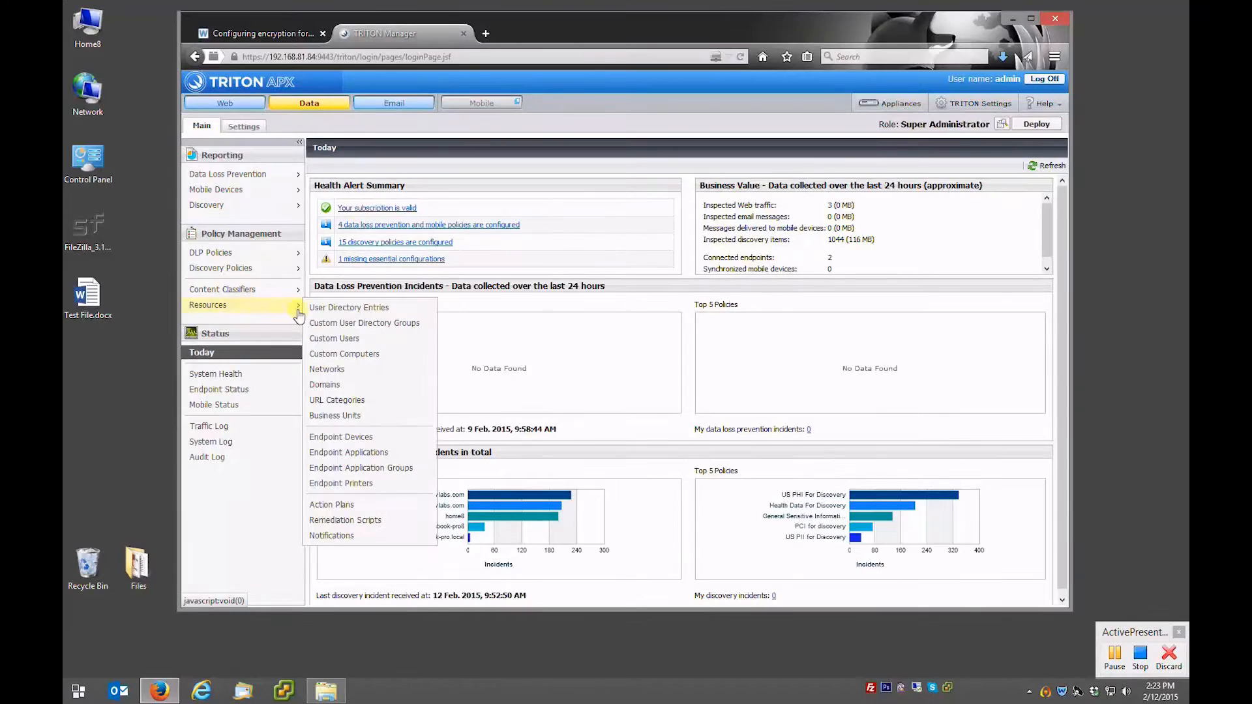
pyautogui.click(340, 438)
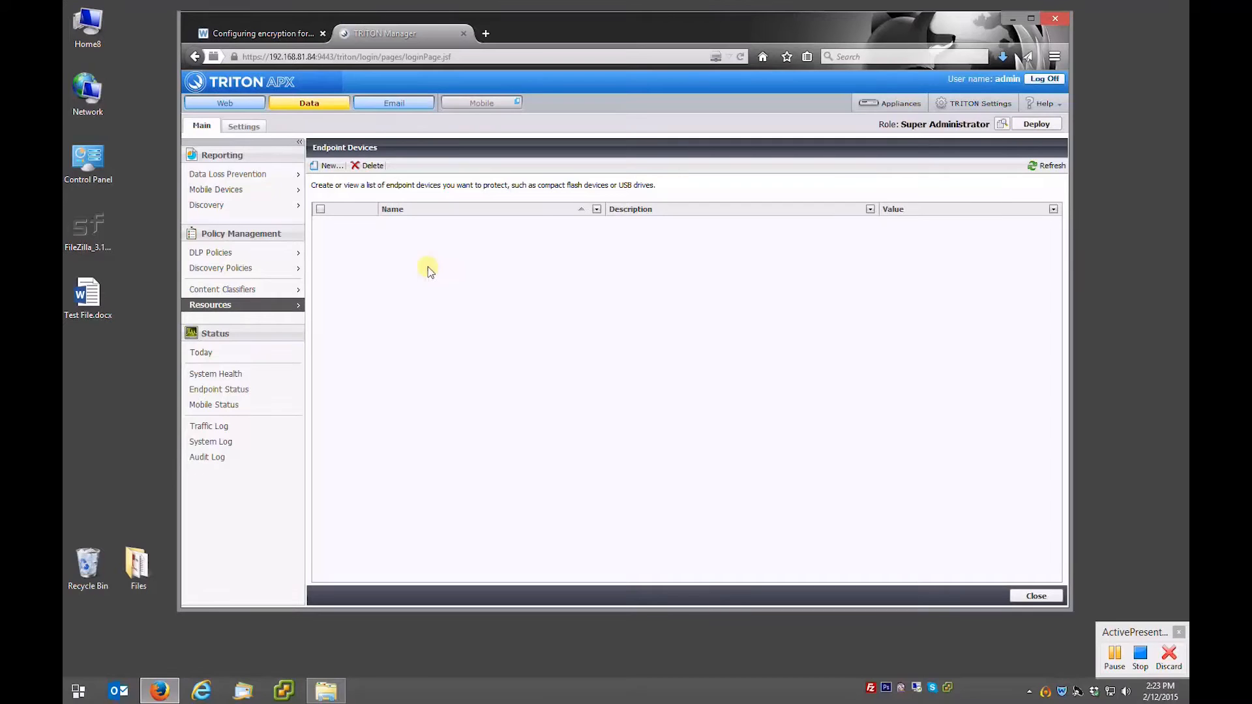
# Step: Fill in a new endpoint device named Marketing Team USB Device, with description Sandisk Cruzer and value *Sandisk Cruzer*, and discard it
pyautogui.click(325, 168)
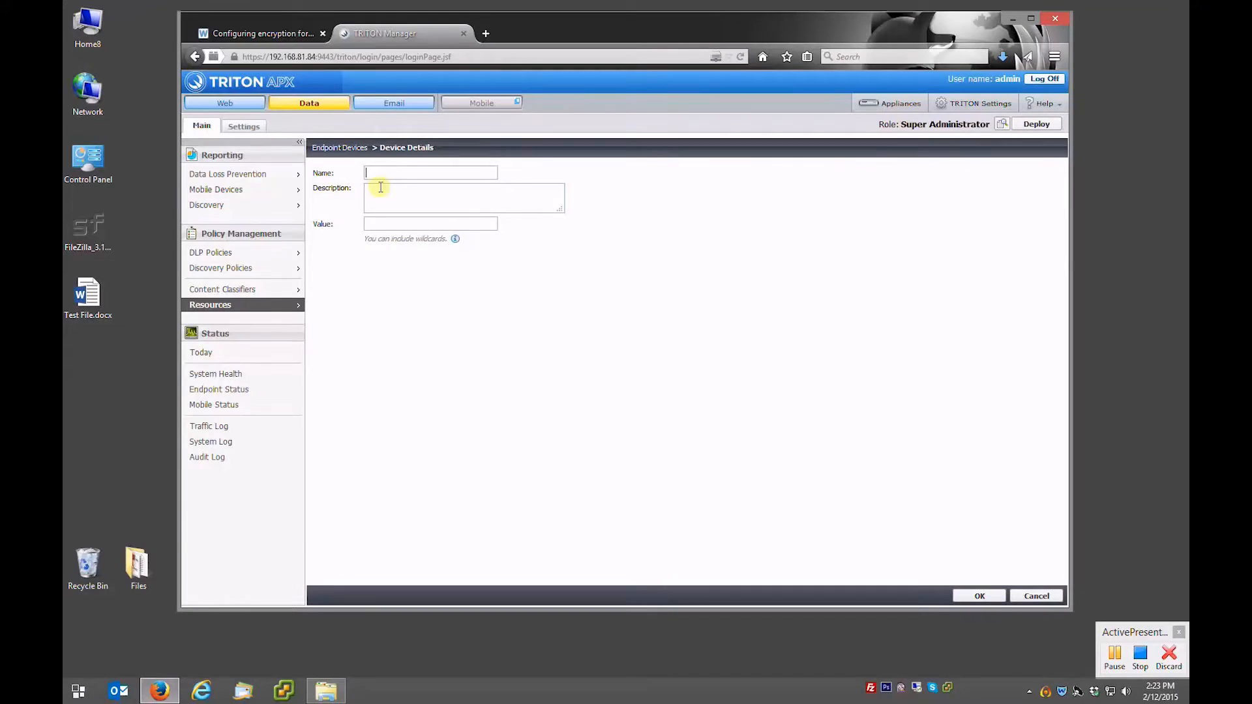
pyautogui.write('Marketing Team USB Device')
pyautogui.click(380, 187)
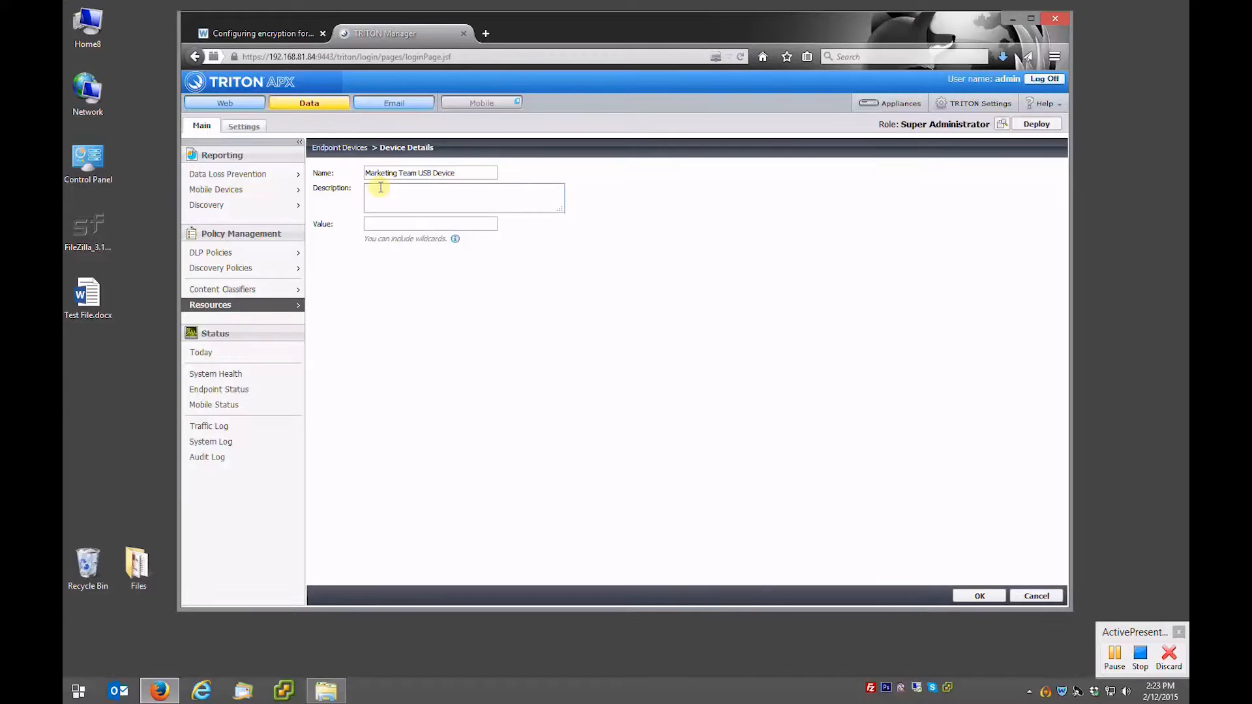
pyautogui.write('Sandisk Cruzer')
pyautogui.press('Tab')
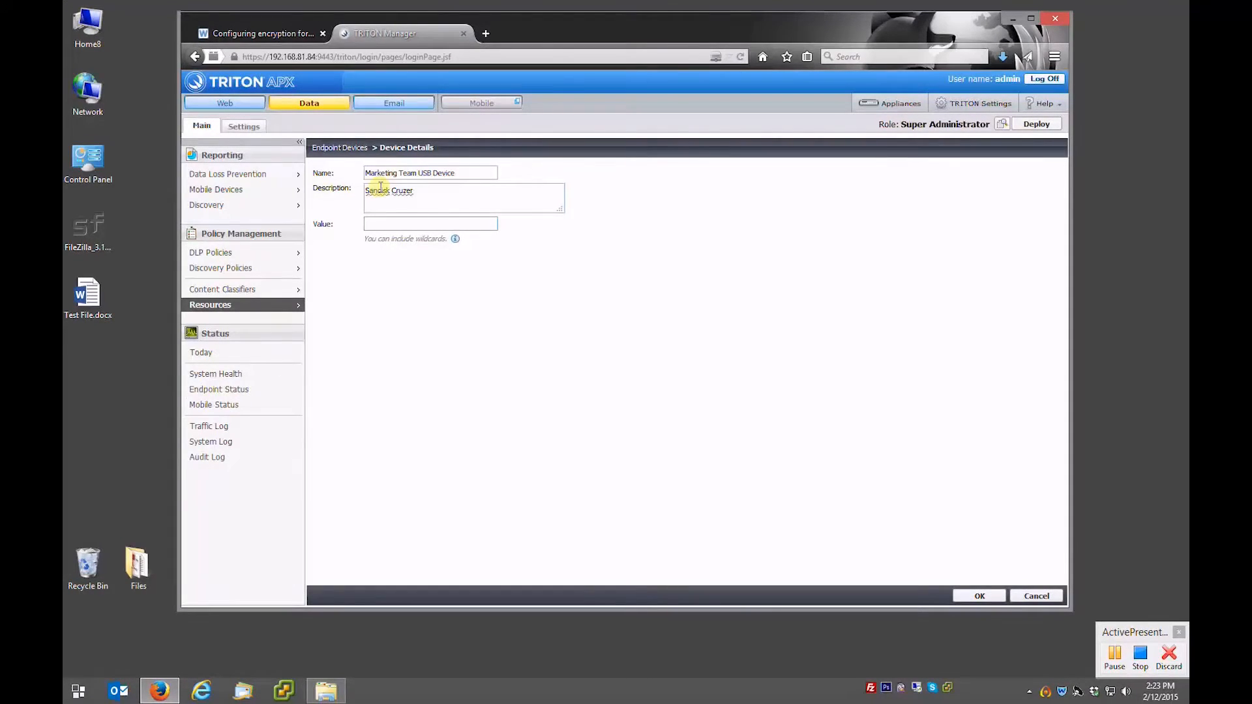
pyautogui.write('*Sandisk Cruzer*')
pyautogui.click(1036, 595)
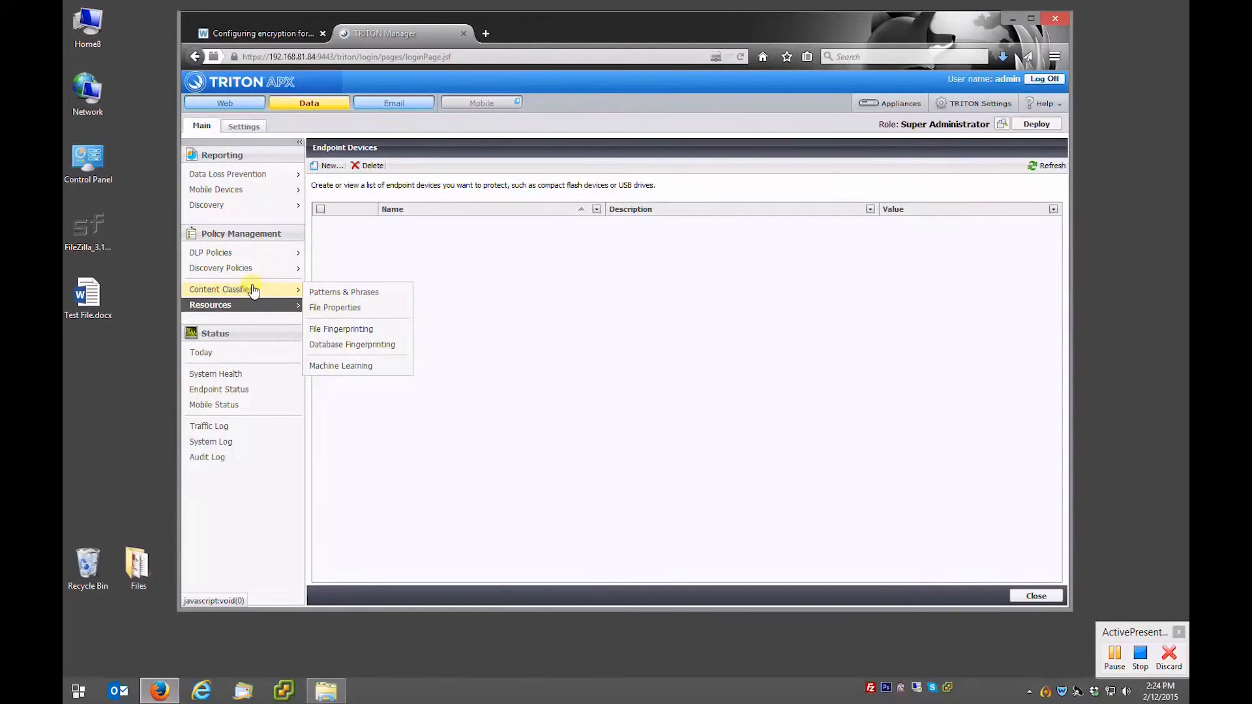
# Step: Review the properties of the ALL FILES file-name classifier and delete that classifier
pyautogui.click(341, 309)
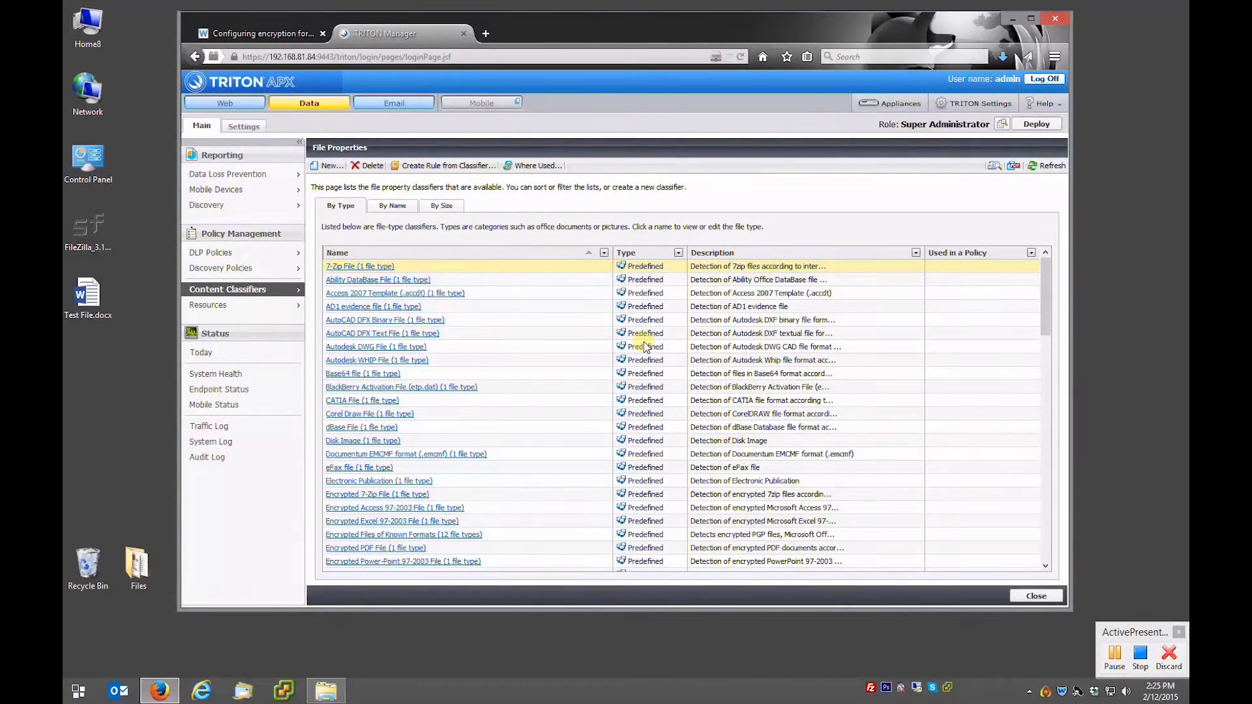
pyautogui.moveTo(1047, 275); pyautogui.dragTo(1080, 216)
pyautogui.click(395, 208)
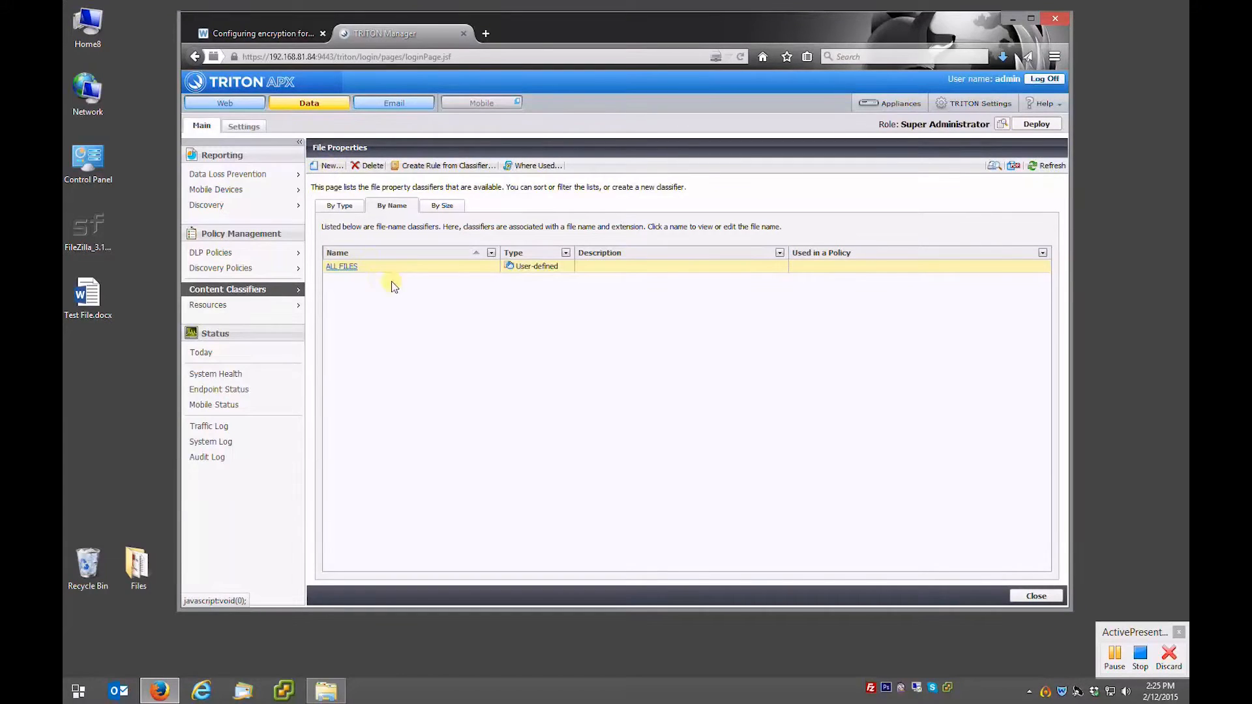
pyautogui.click(343, 268)
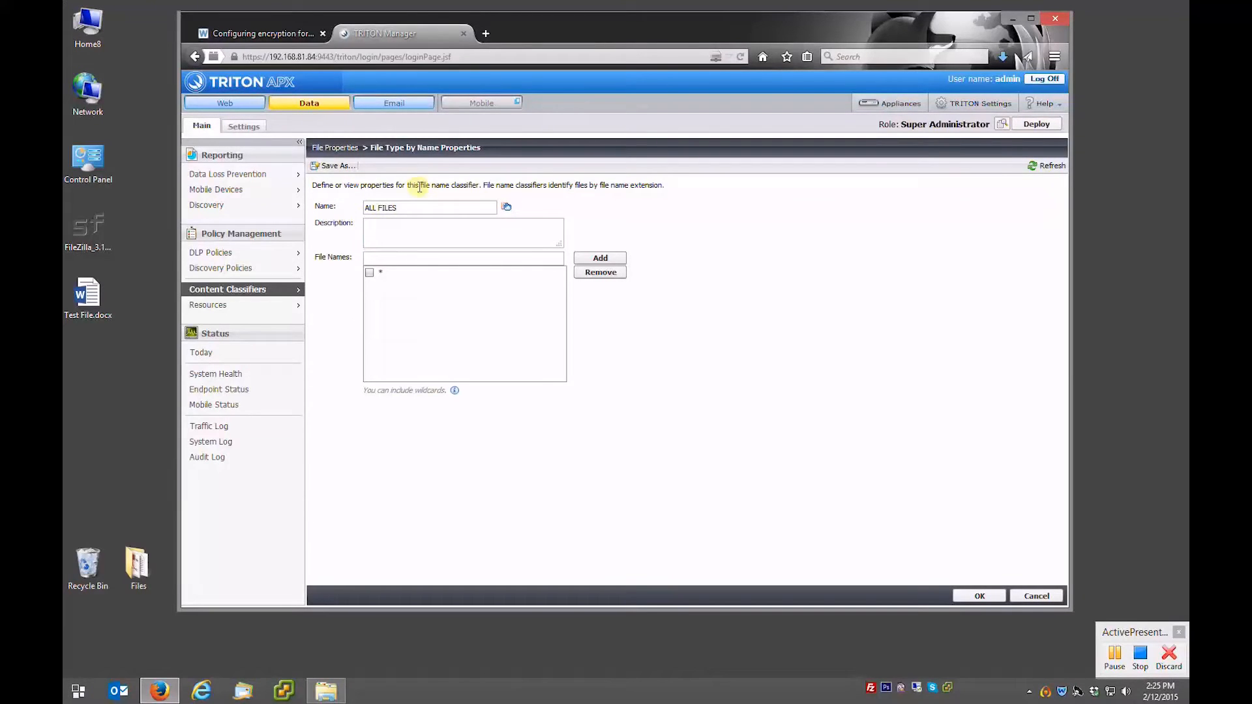
pyautogui.click(1038, 595)
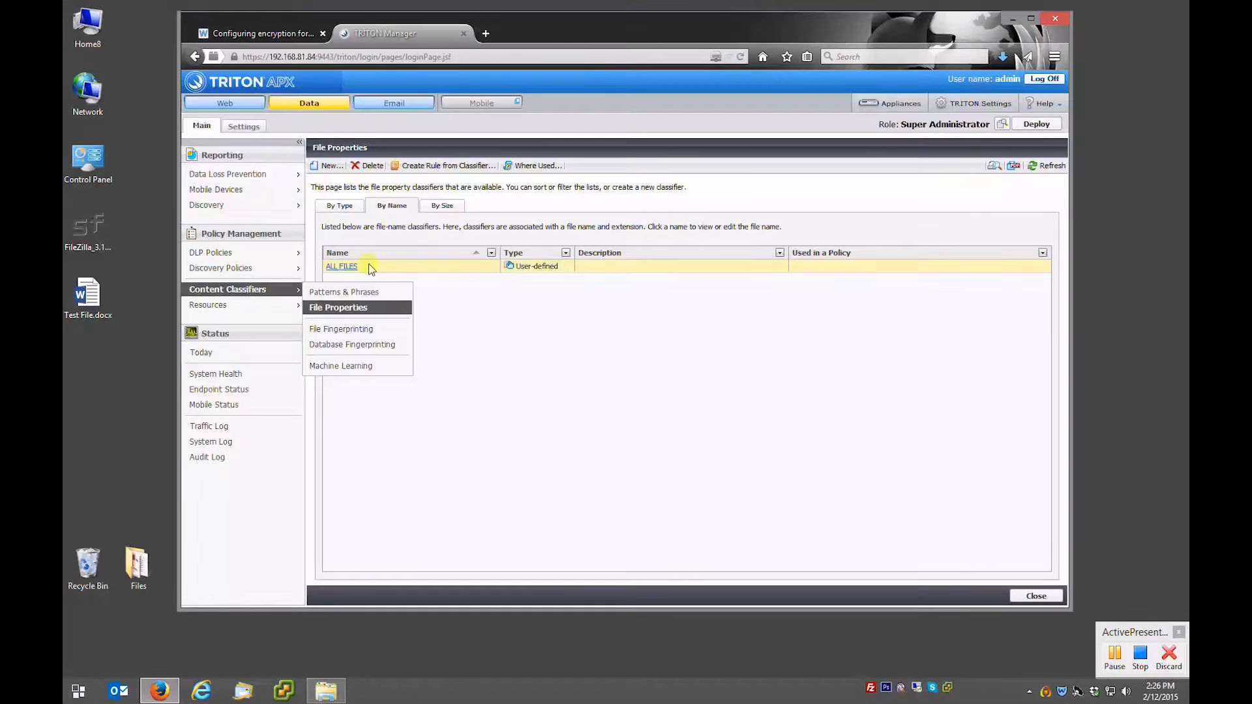
pyautogui.click(367, 167)
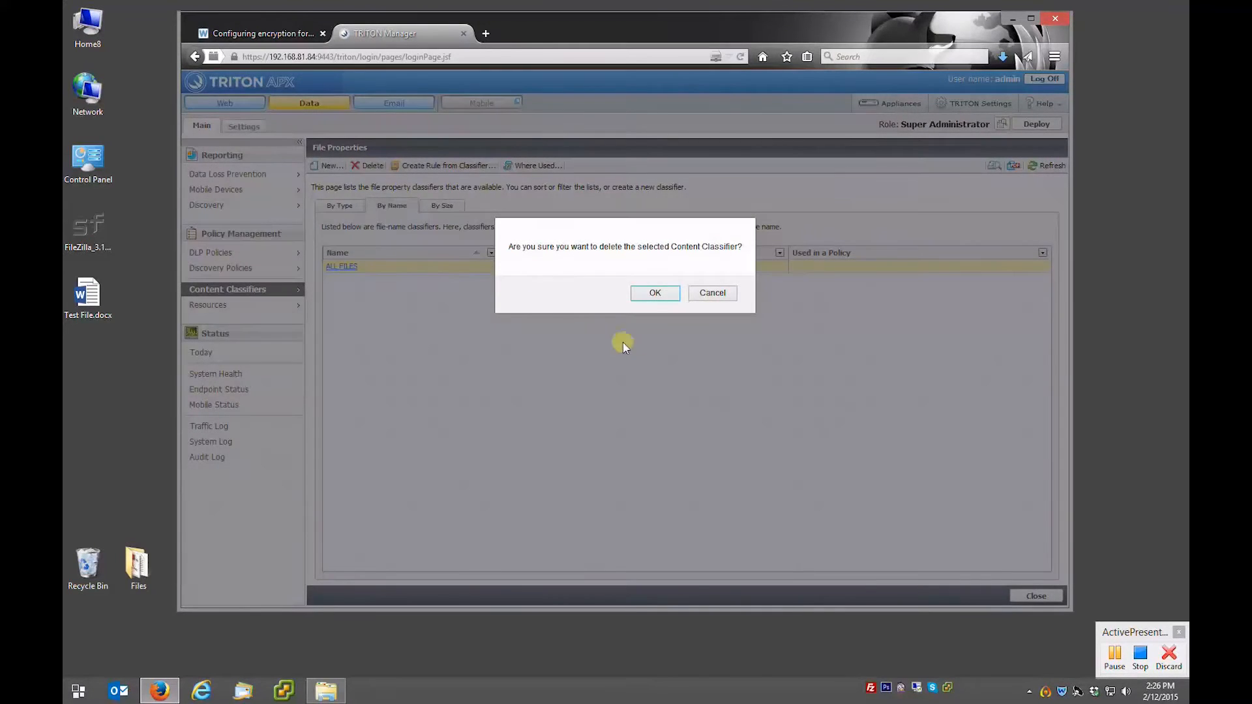
pyautogui.click(655, 293)
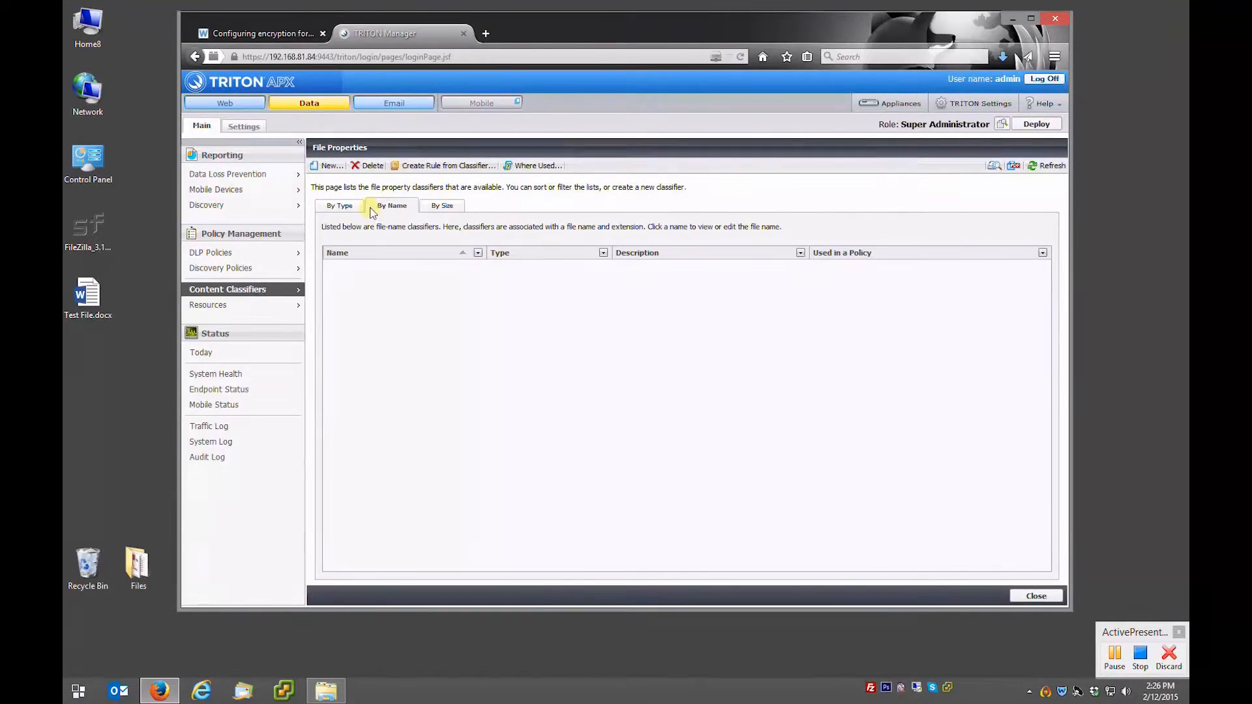
# Step: Create a file-name classifier named ALL FILES with the file name pattern *, without adding it to a policy rule
pyautogui.click(329, 166)
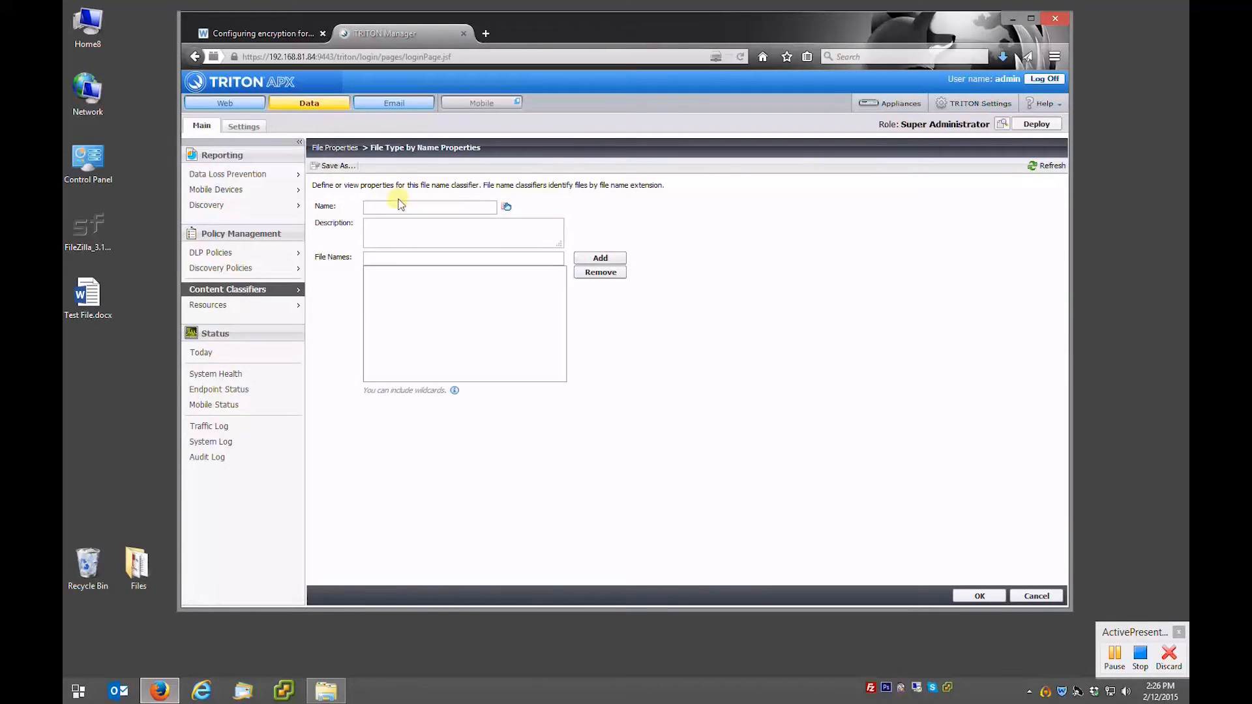
pyautogui.write('ALL FILES')
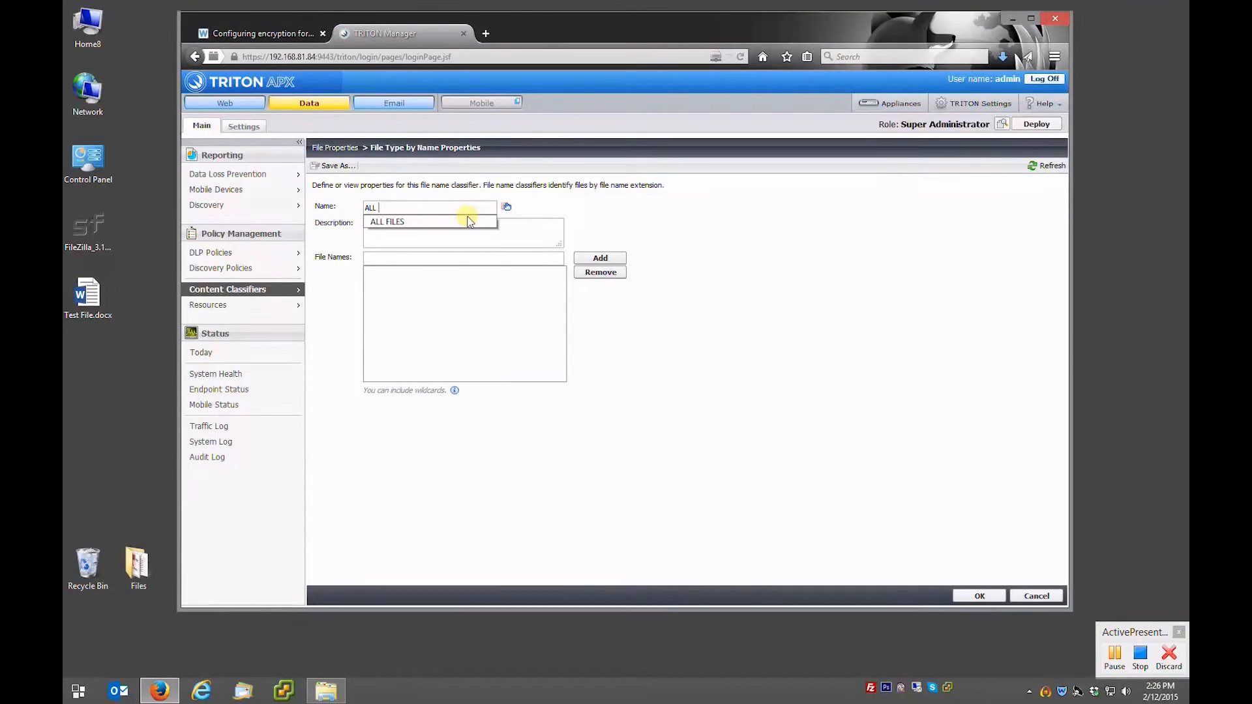
pyautogui.click(642, 208)
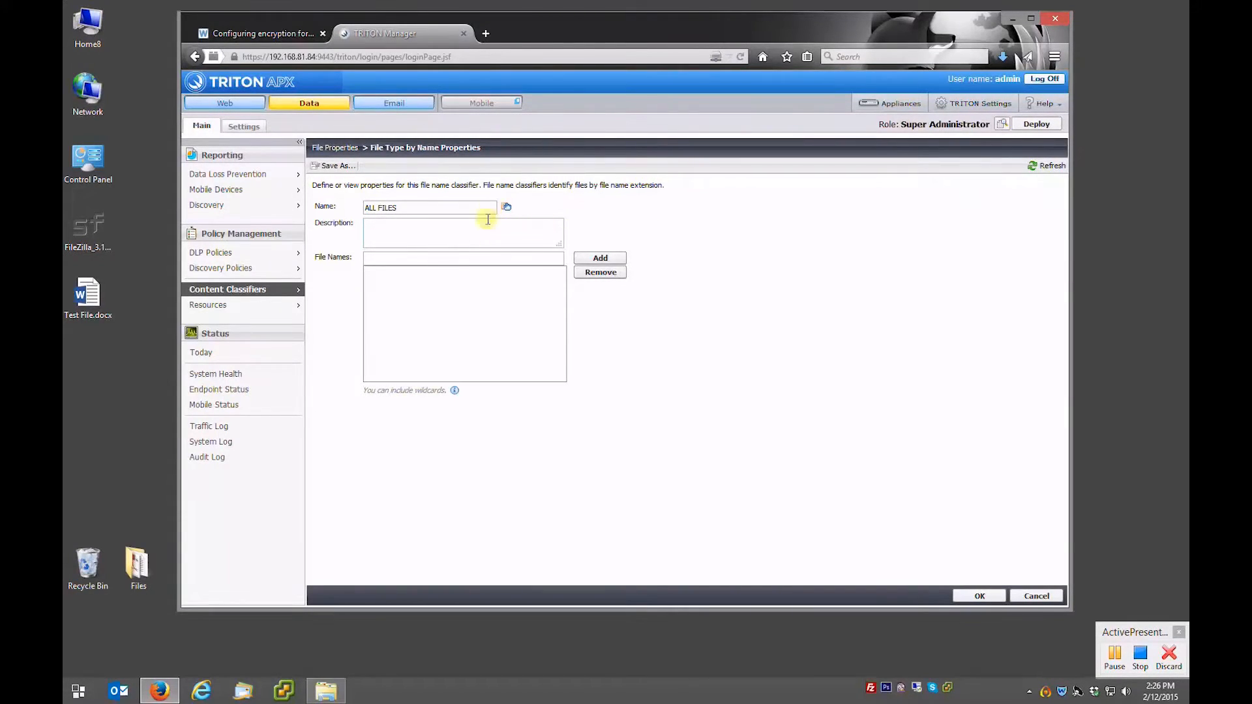
pyautogui.click(399, 258)
pyautogui.write('*')
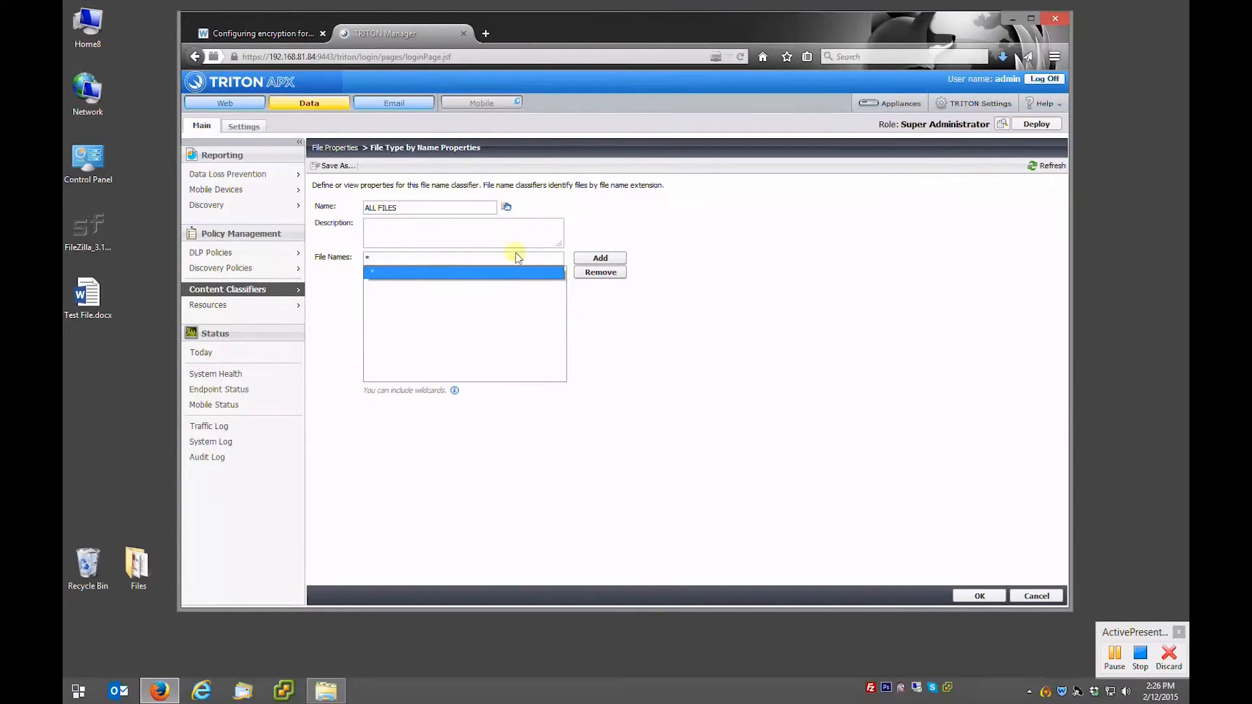
pyautogui.click(600, 259)
pyautogui.click(370, 273)
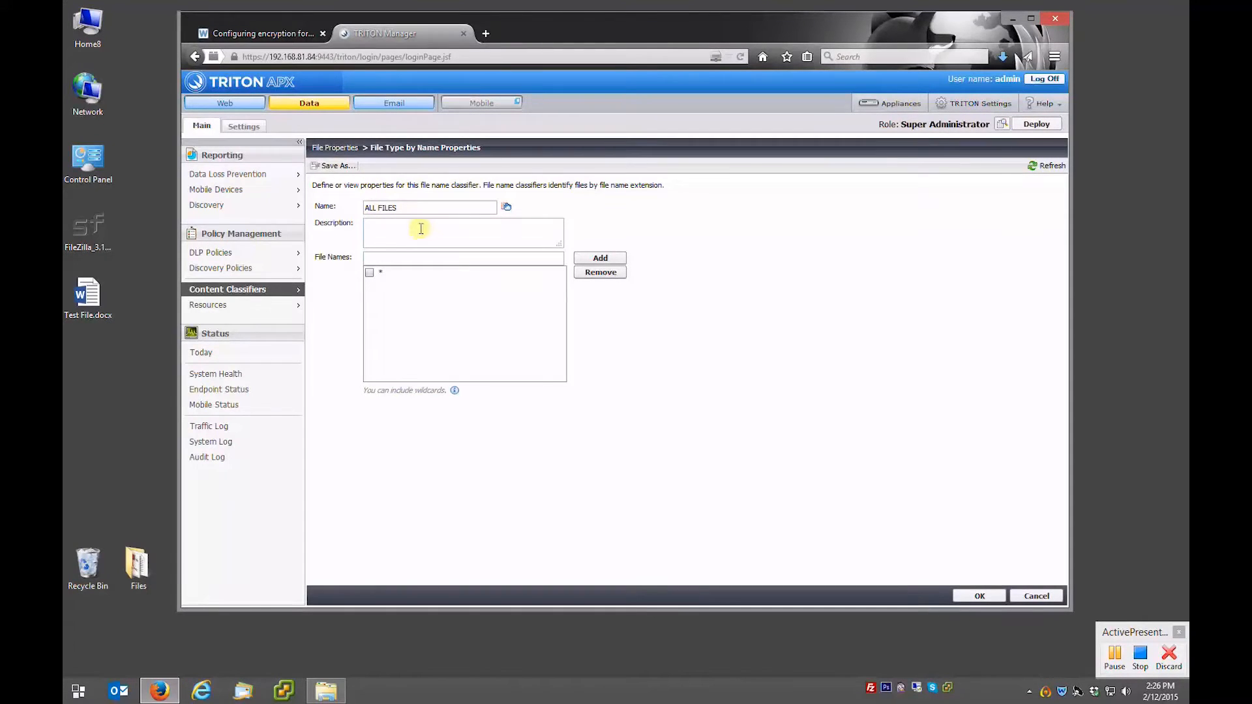
pyautogui.click(967, 594)
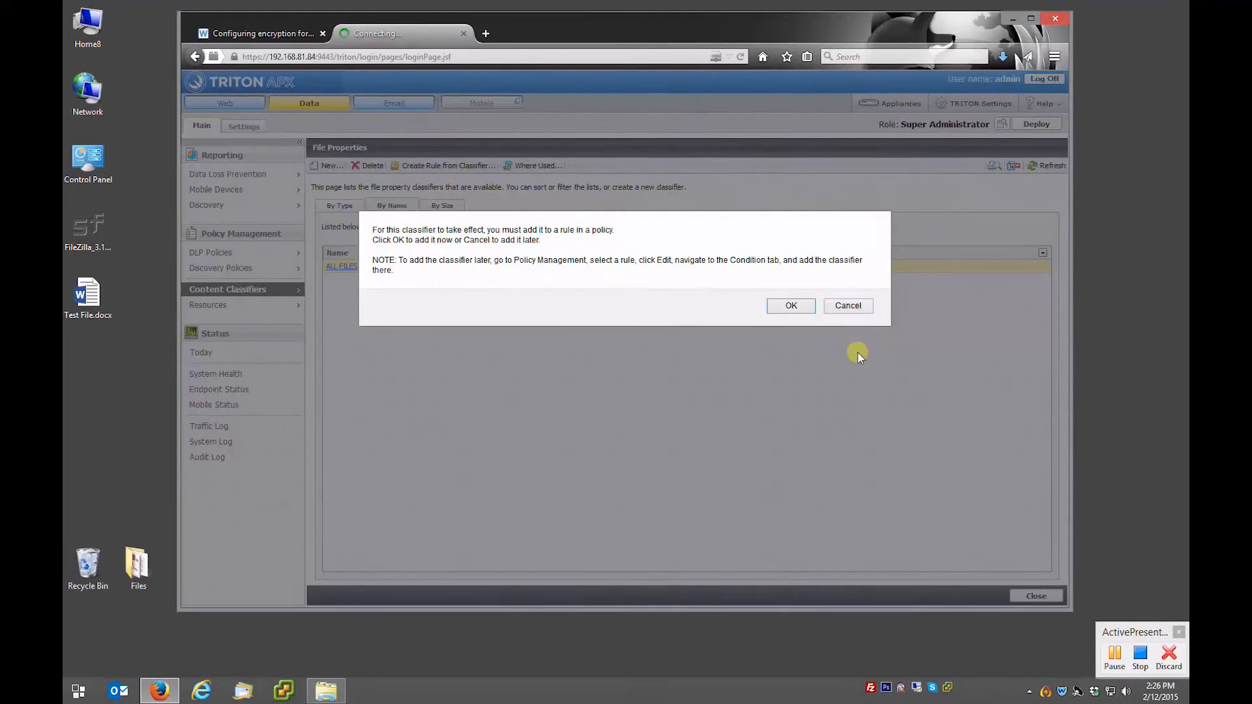
pyautogui.click(847, 306)
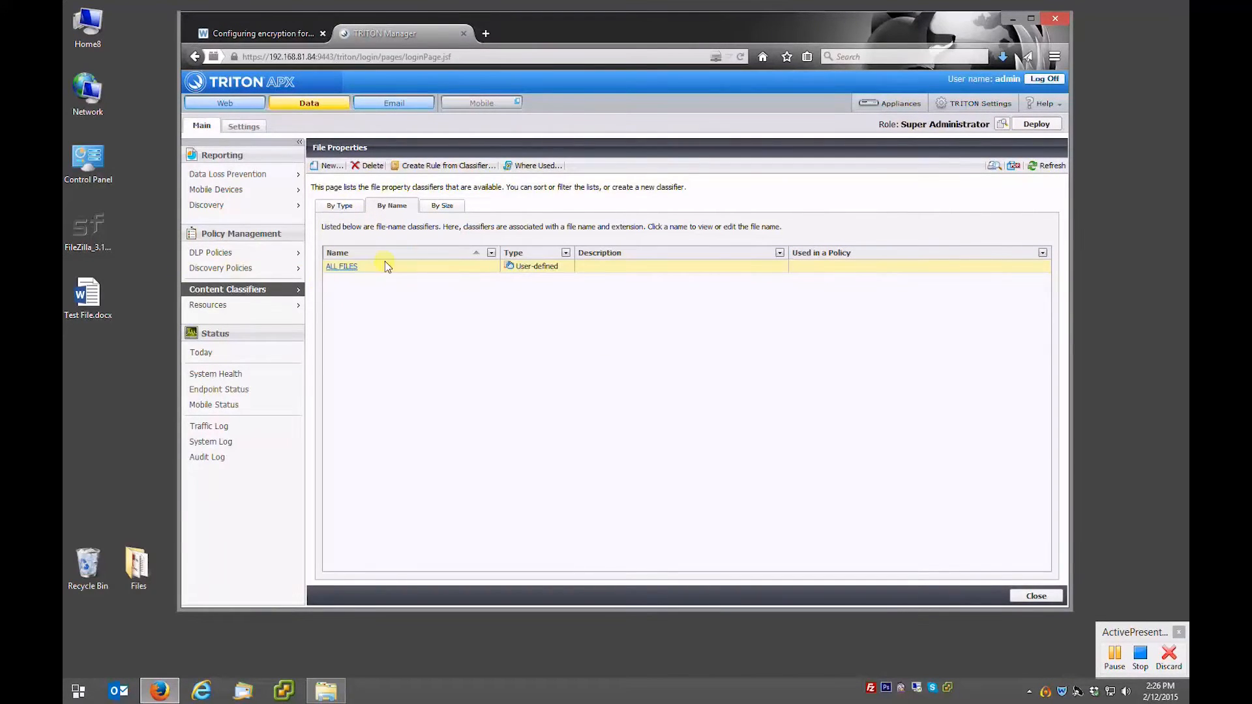
pyautogui.click(345, 205)
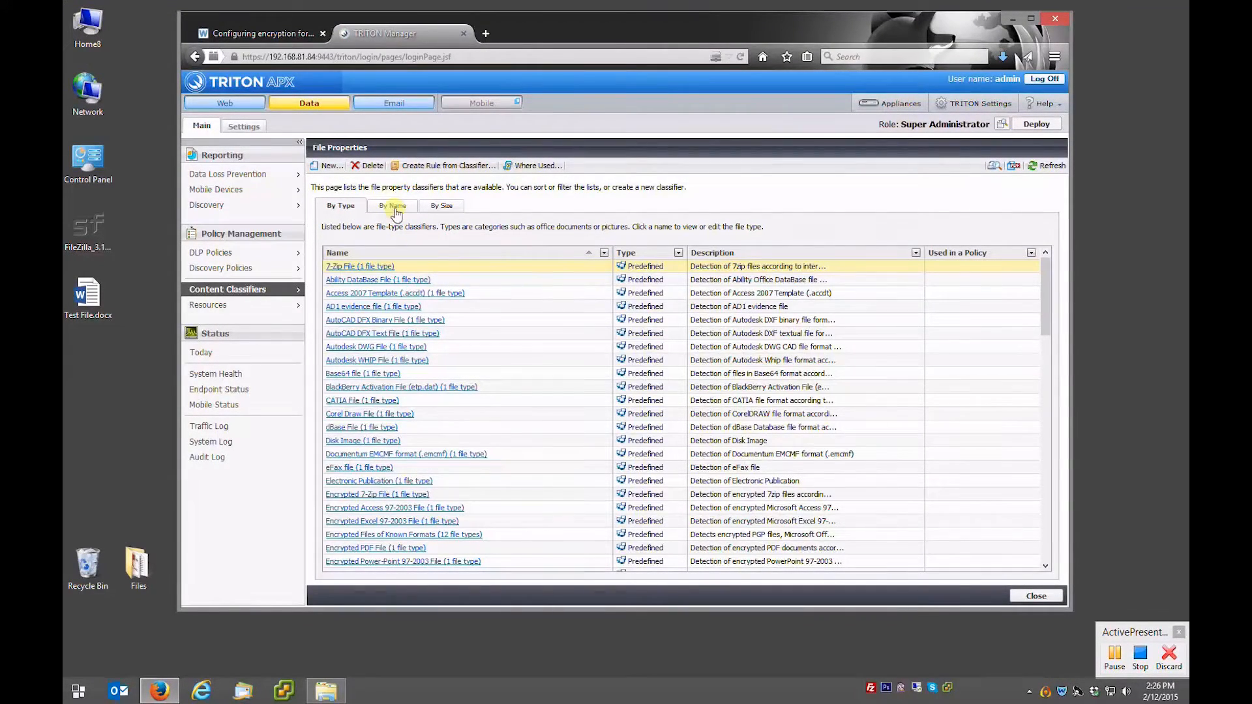
pyautogui.click(369, 267)
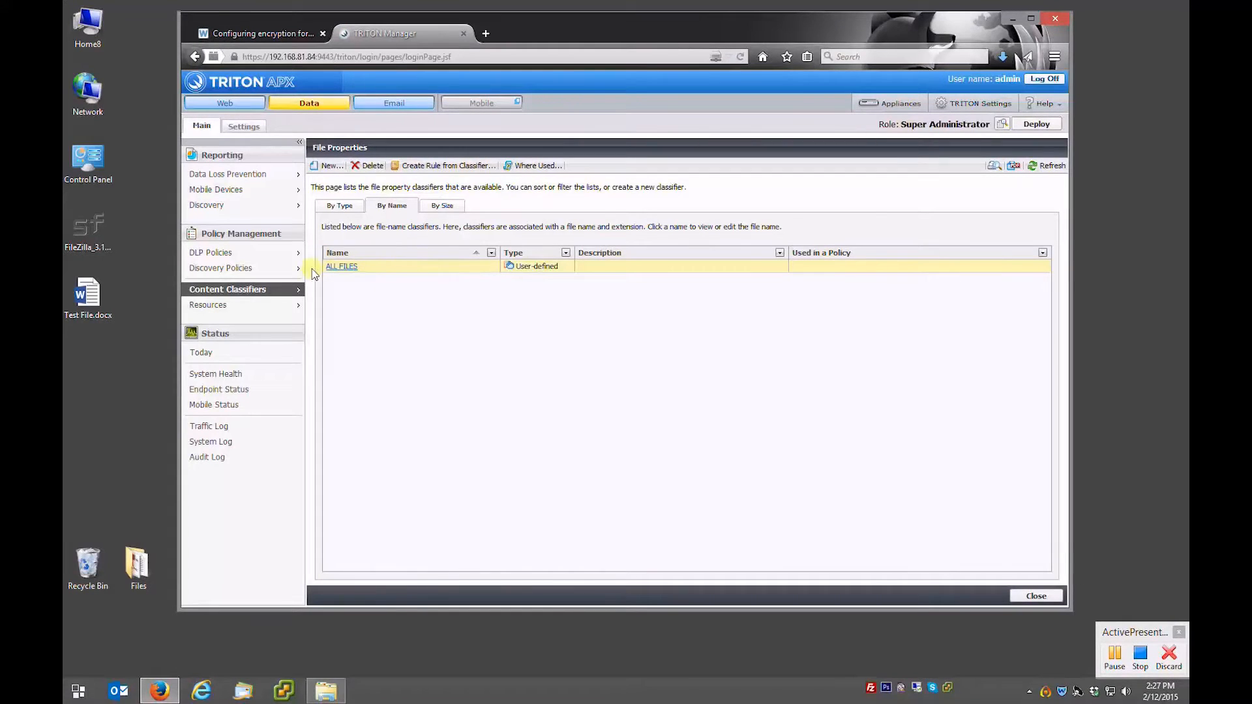
# Step: Start a custom DLP policy named USB Device Policy, using the policy name for its rule, and proceed to the rule condition
pyautogui.moveTo(225, 254)
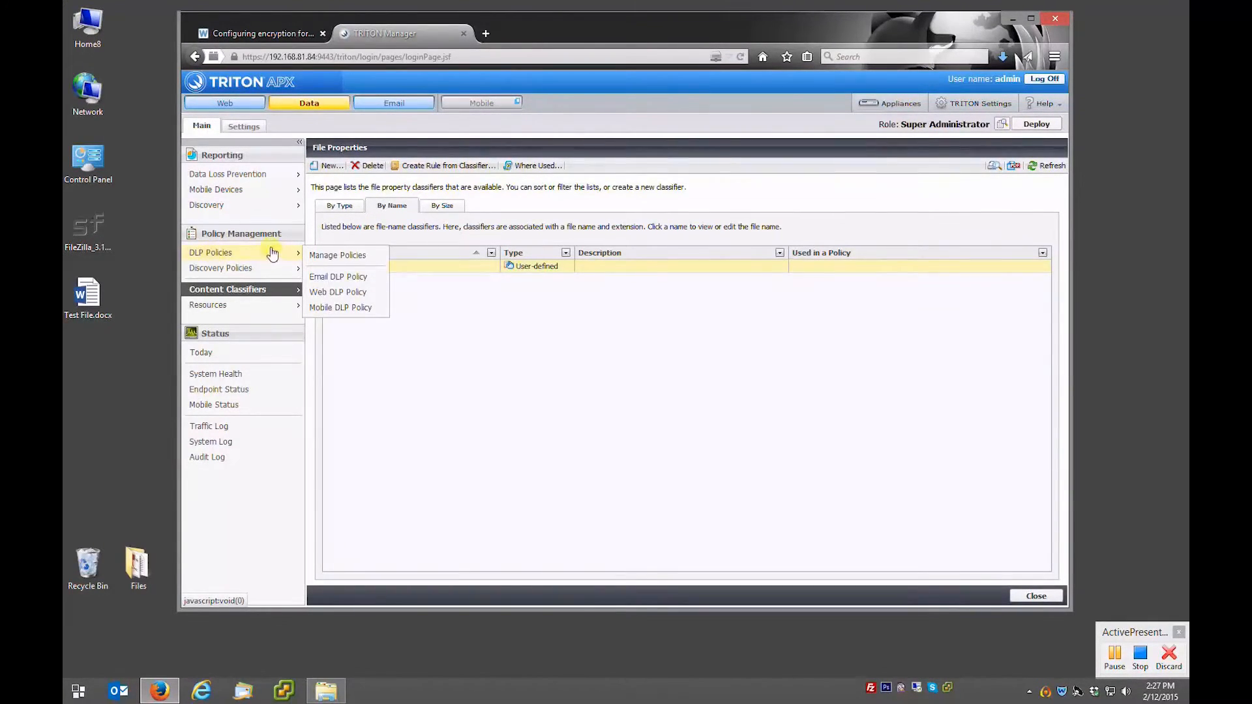
pyautogui.click(342, 257)
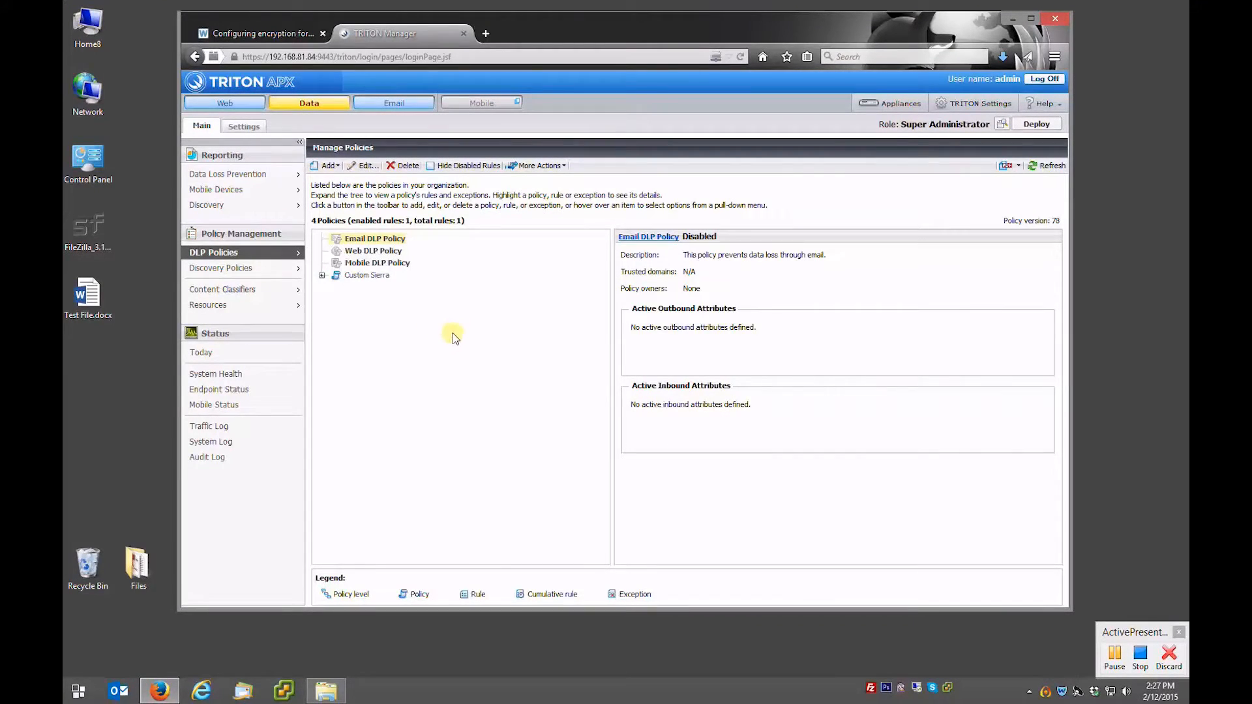
pyautogui.click(332, 167)
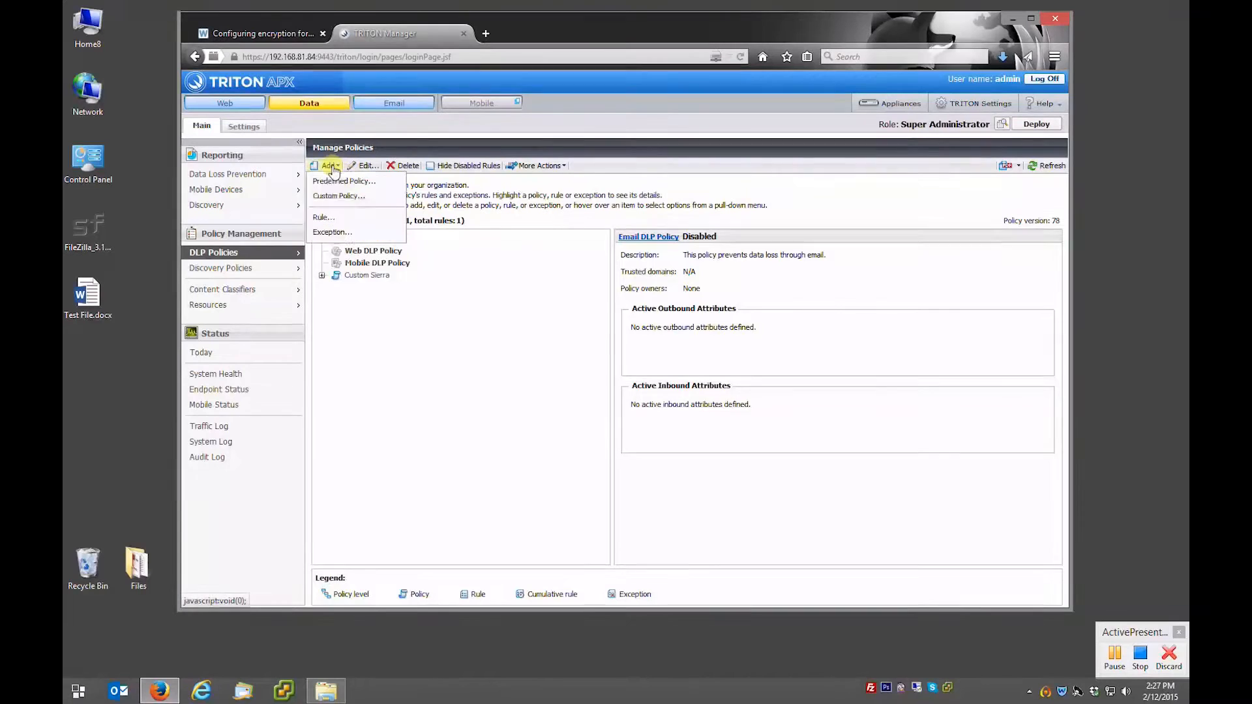
pyautogui.click(344, 198)
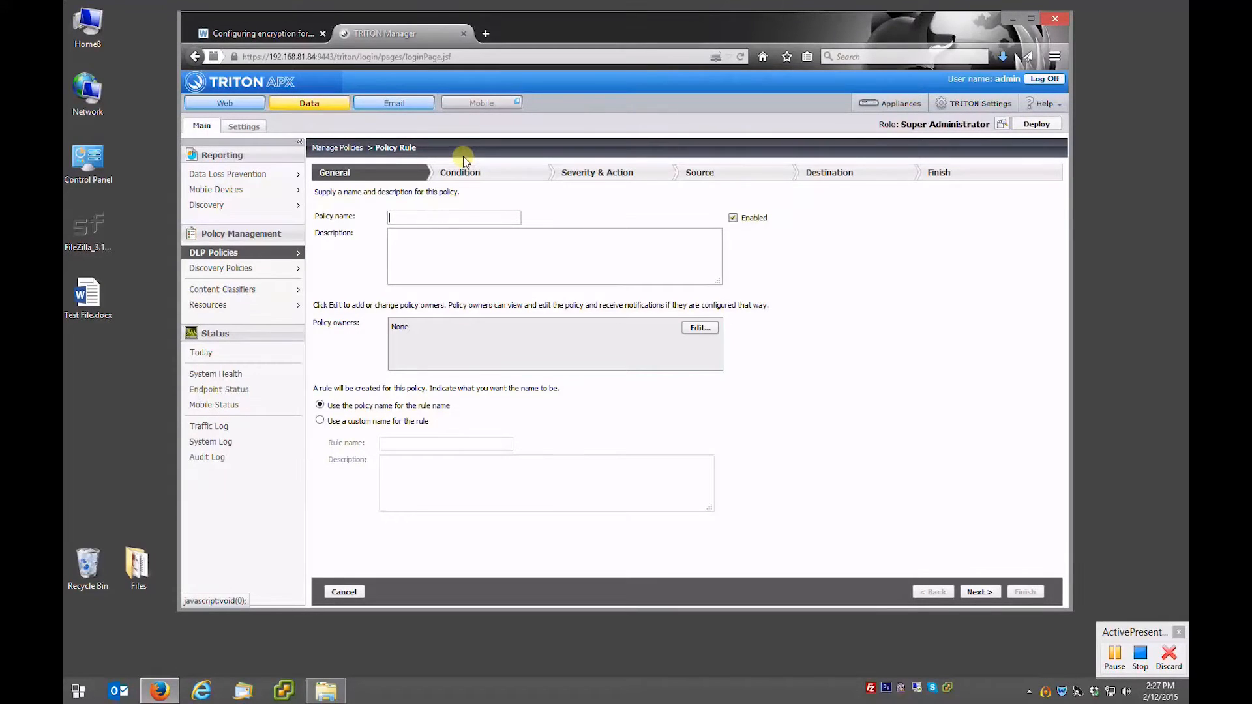
pyautogui.write('USB Device Policy')
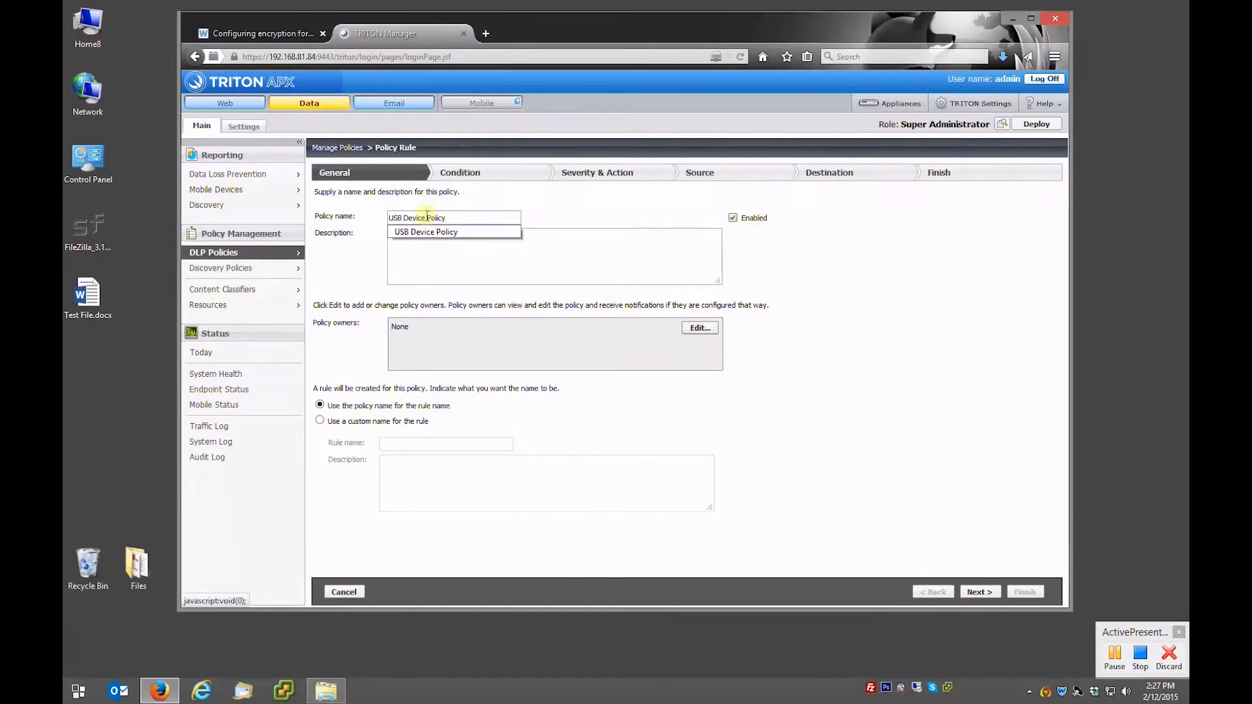
pyautogui.click(427, 239)
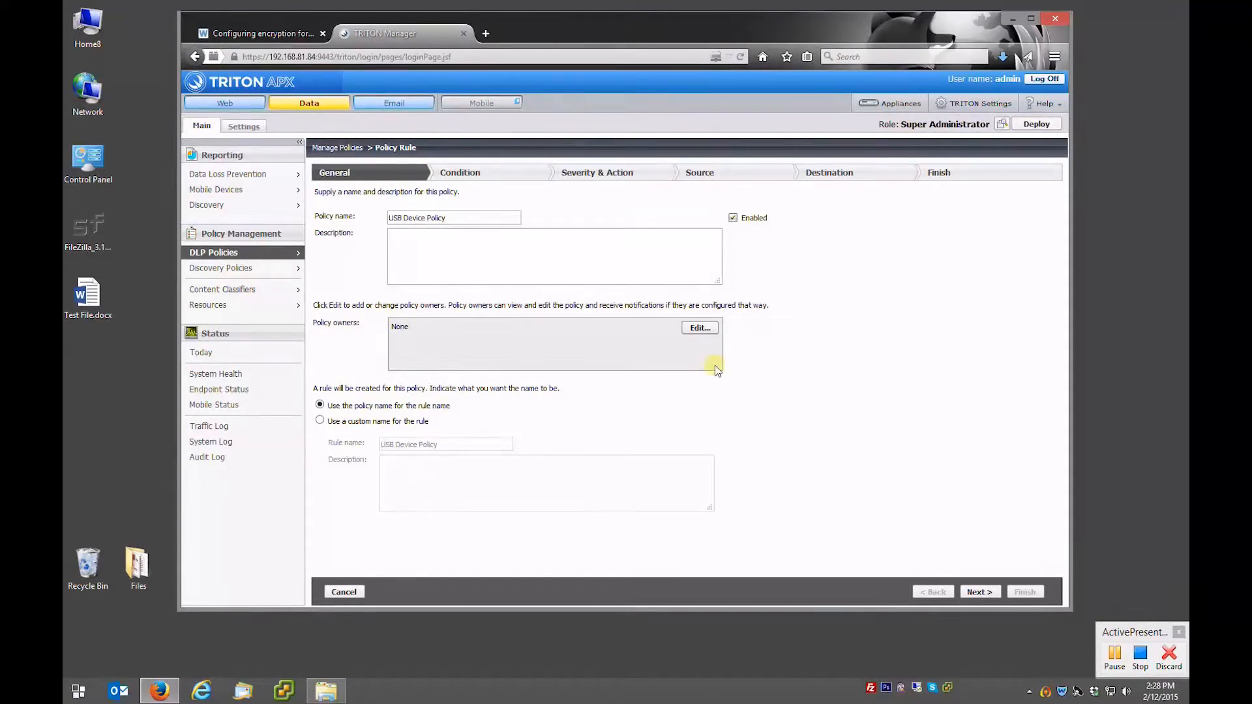
pyautogui.click(979, 592)
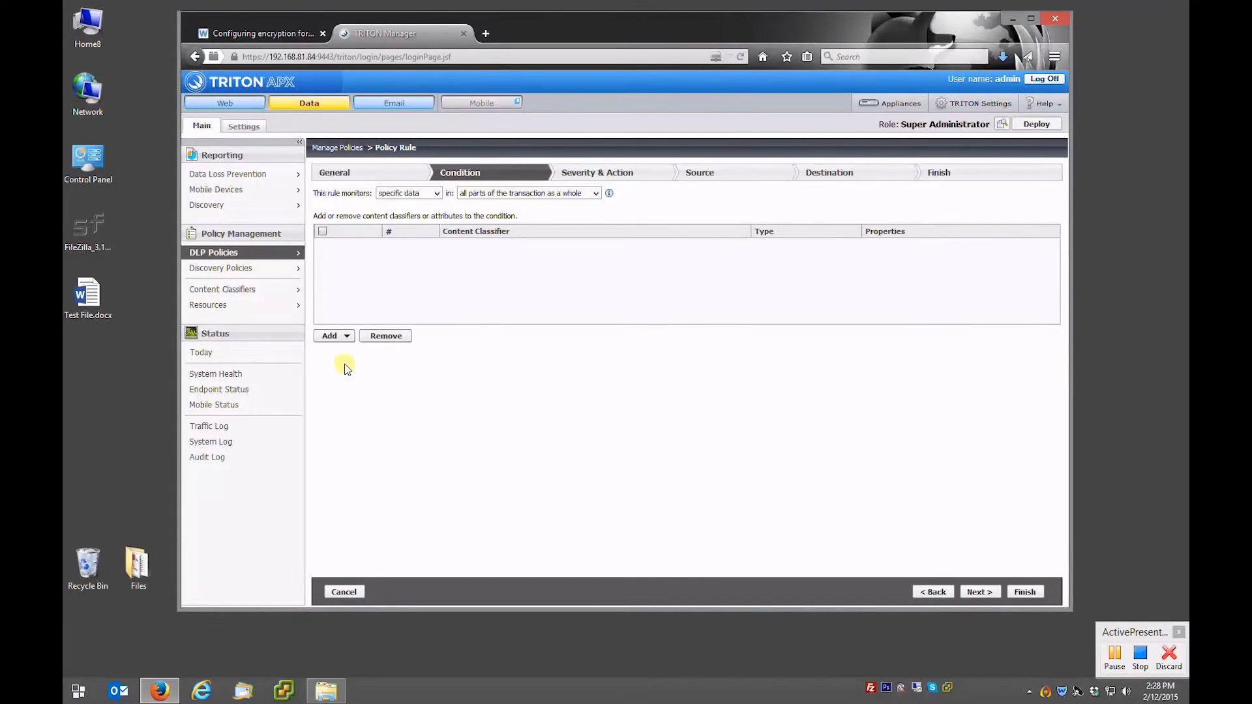
# Step: Browse the predefined patterns and phrases content classifiers available for the rule condition and leave without selecting one
pyautogui.click(347, 339)
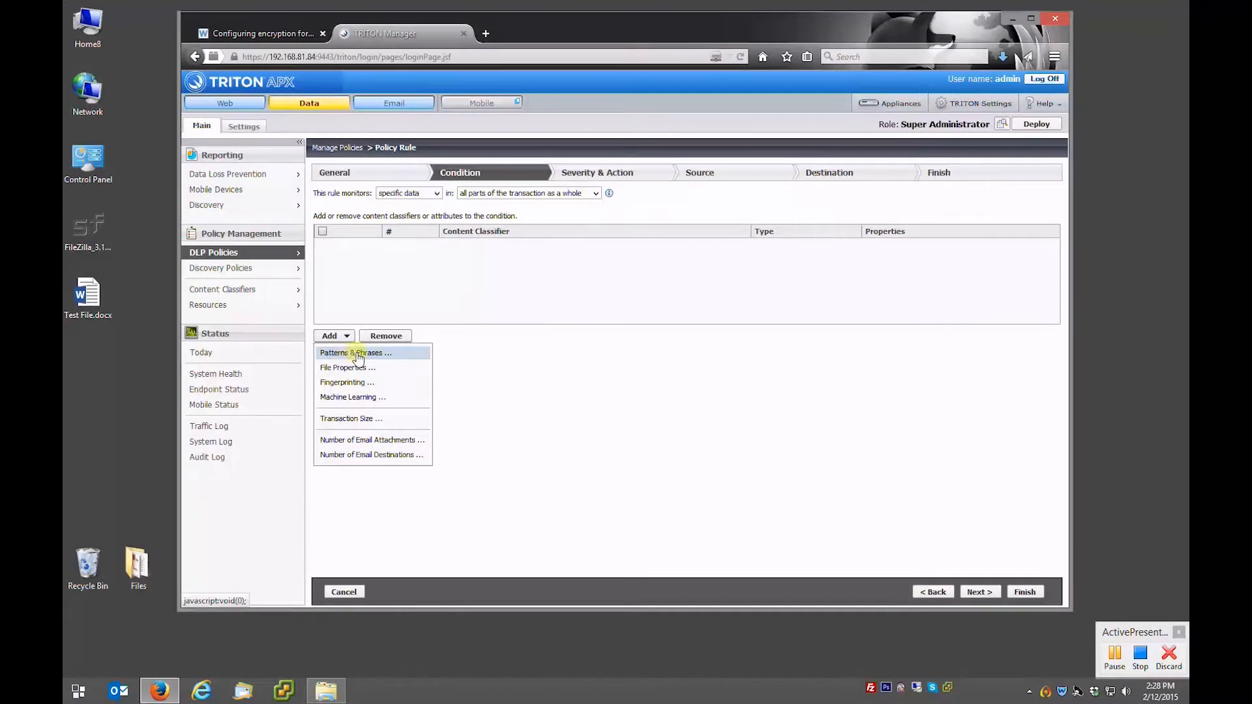
pyautogui.click(361, 354)
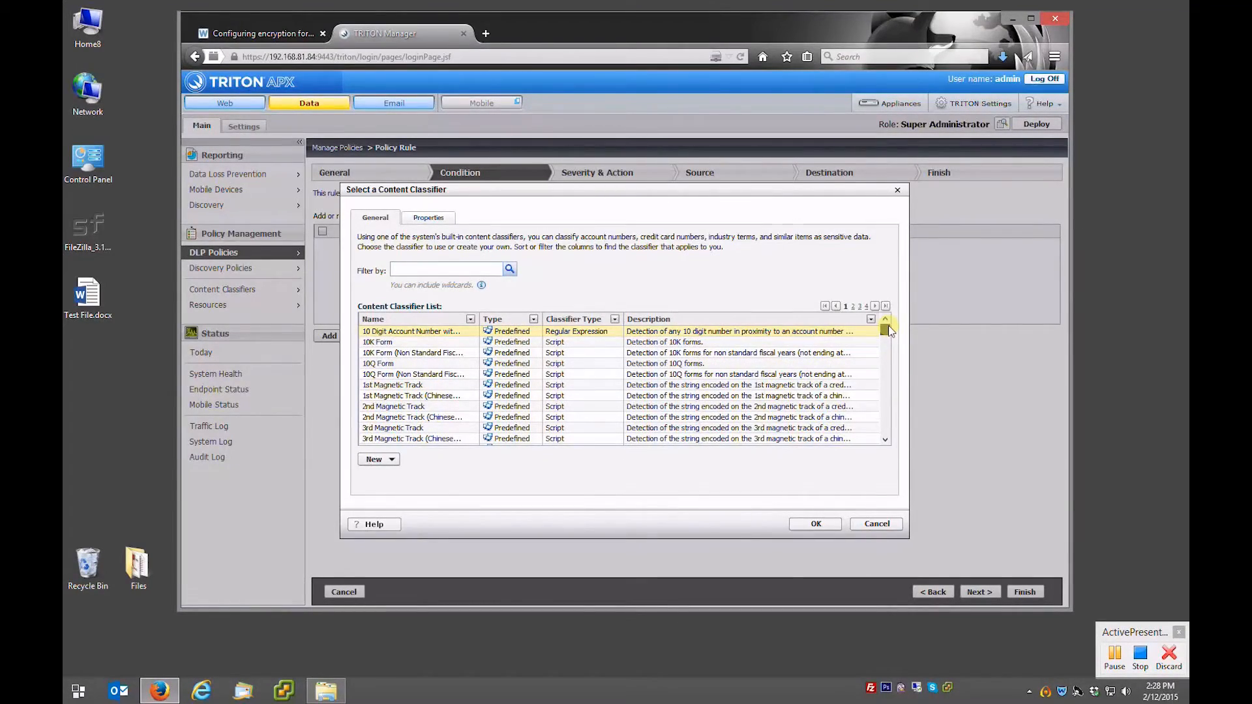
pyautogui.moveTo(889, 330); pyautogui.dragTo(899, 375)
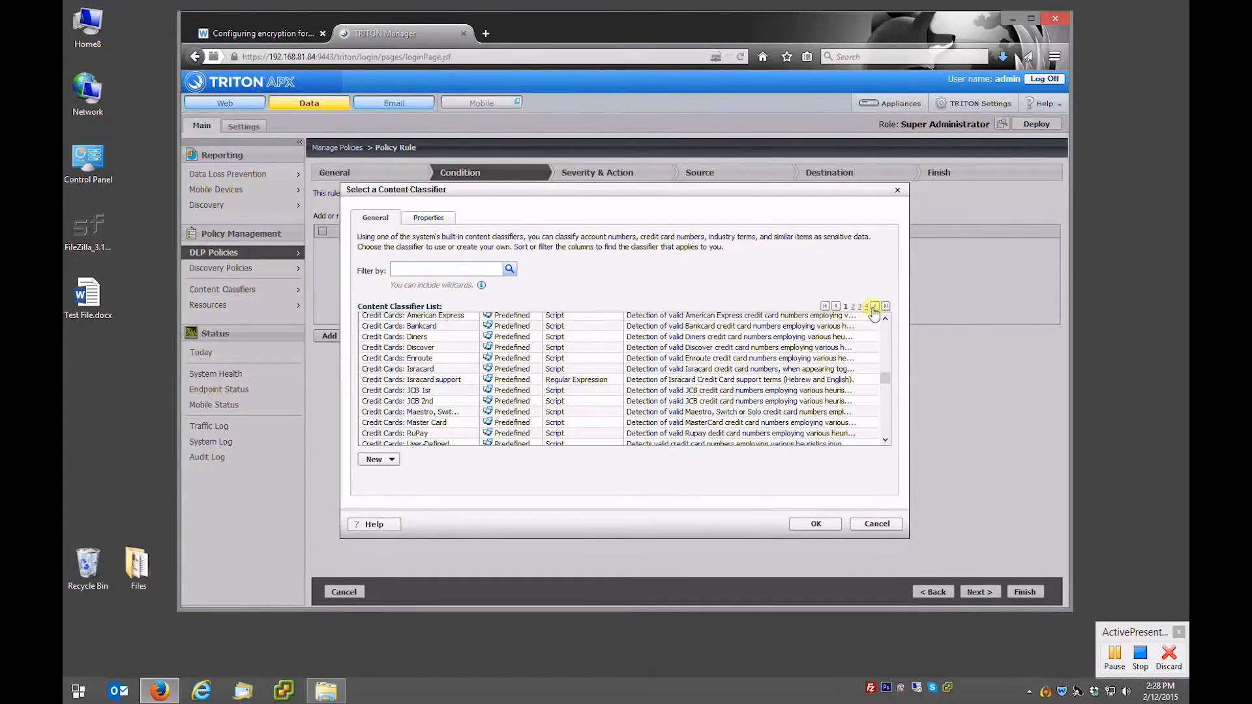
pyautogui.moveTo(885, 378); pyautogui.dragTo(909, 424)
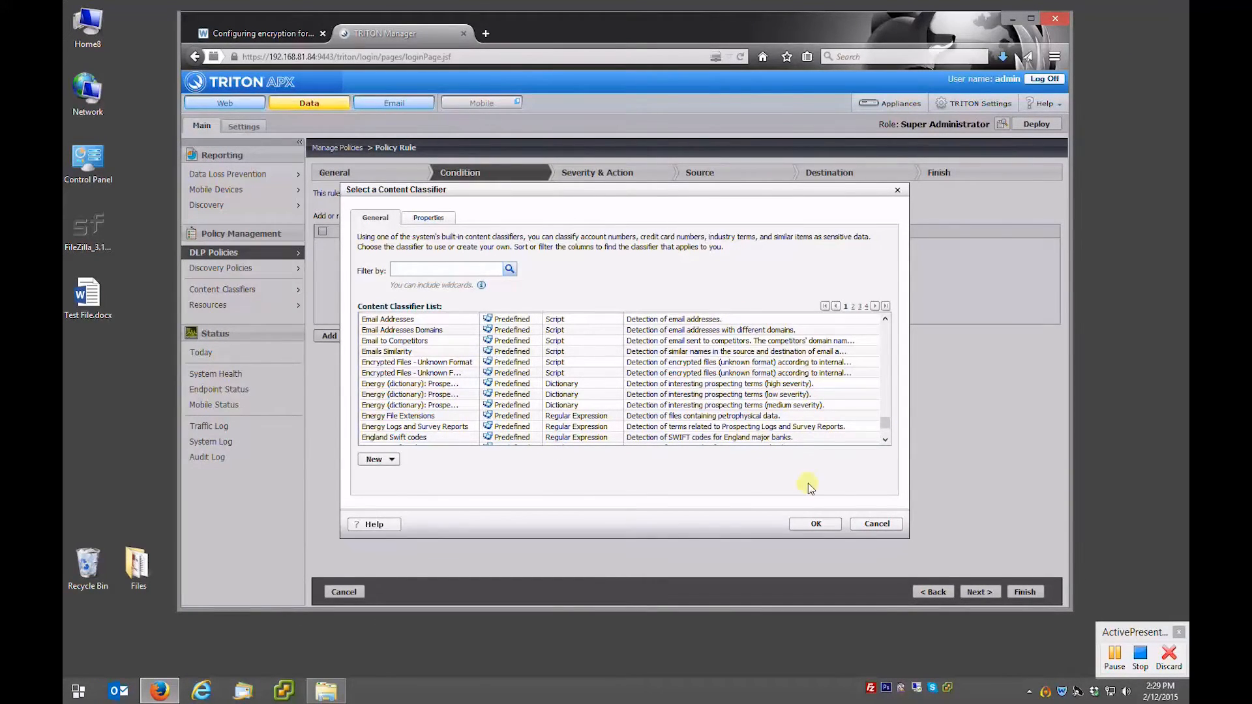
pyautogui.click(877, 525)
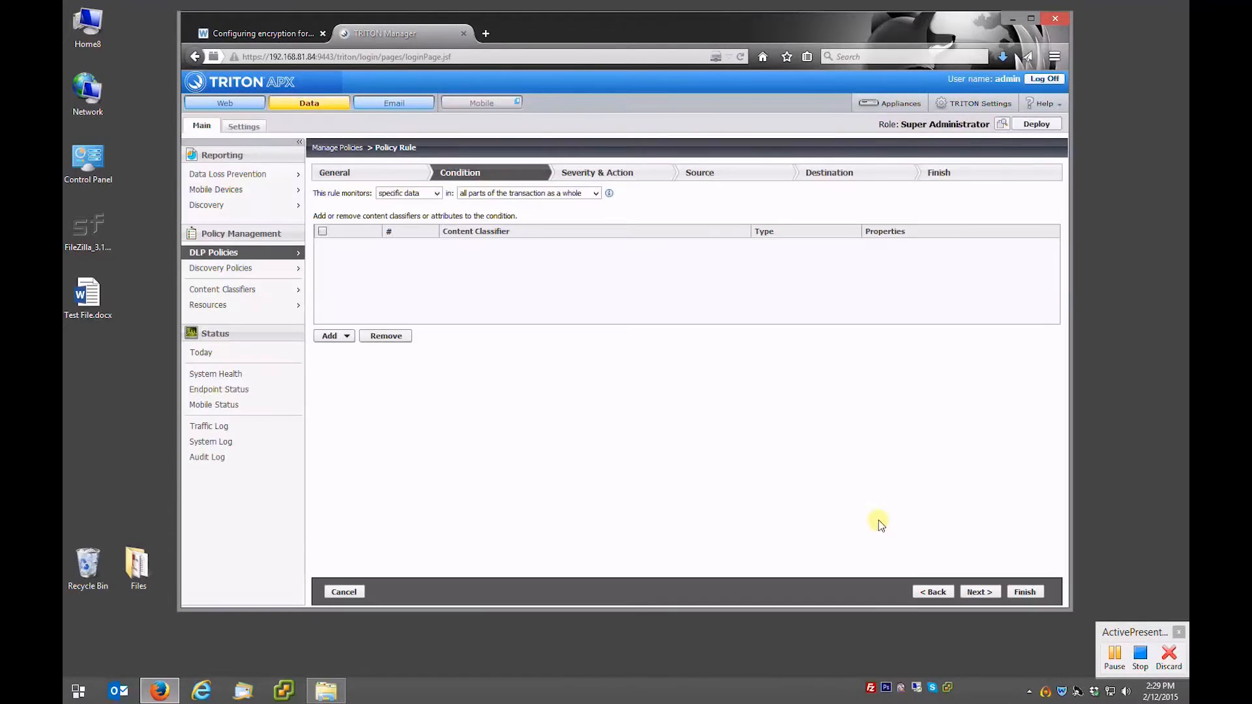
# Step: Add the user-defined ALL FILES file-name classifier to the rule condition and proceed to severity and action
pyautogui.click(338, 336)
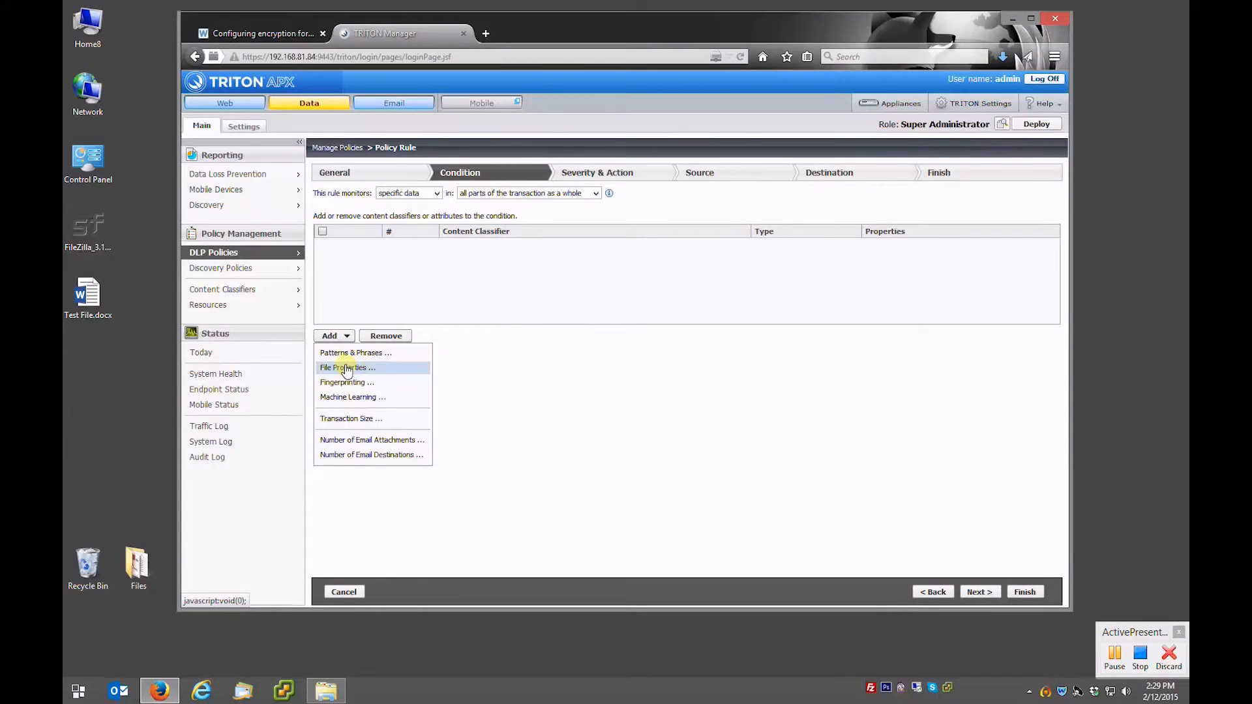
pyautogui.click(345, 369)
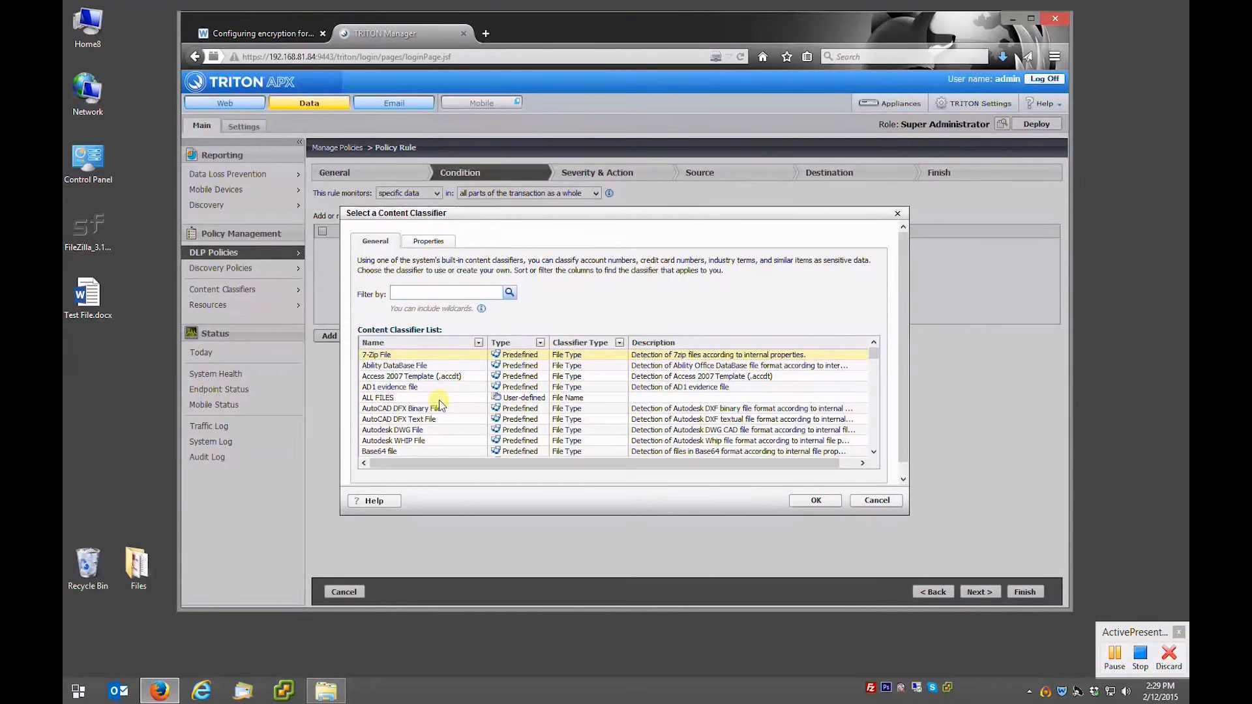
pyautogui.click(383, 399)
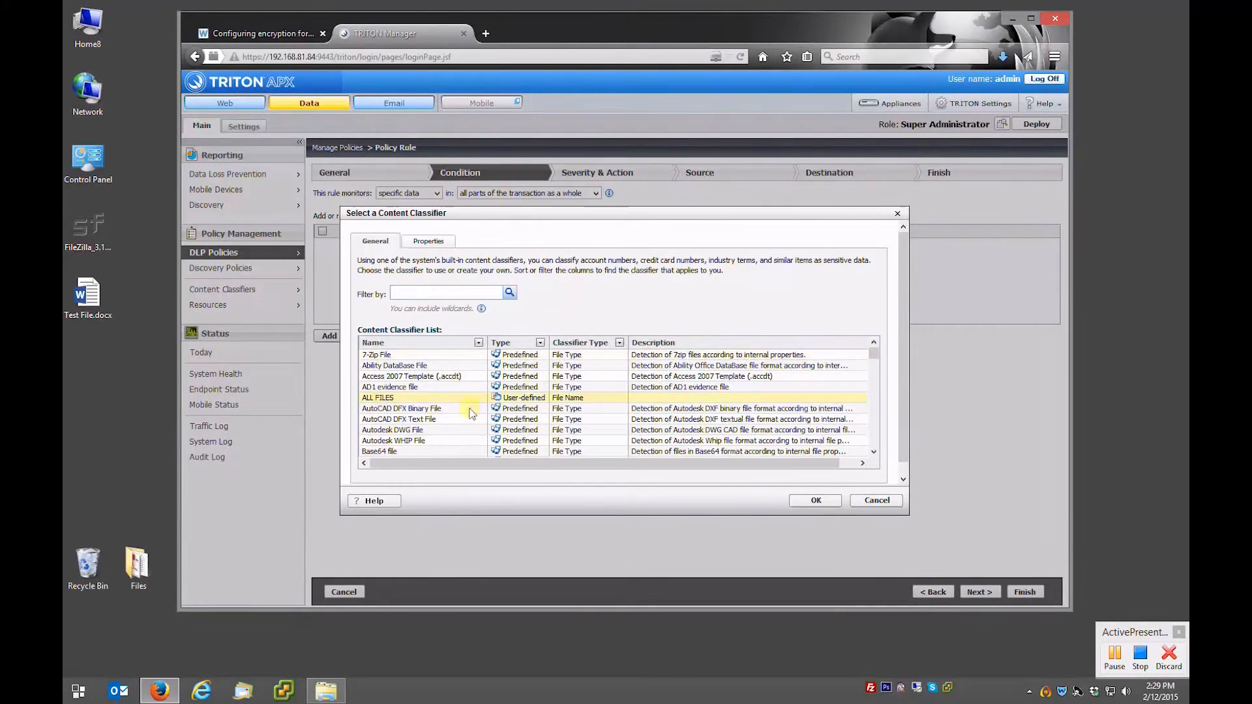
pyautogui.click(816, 501)
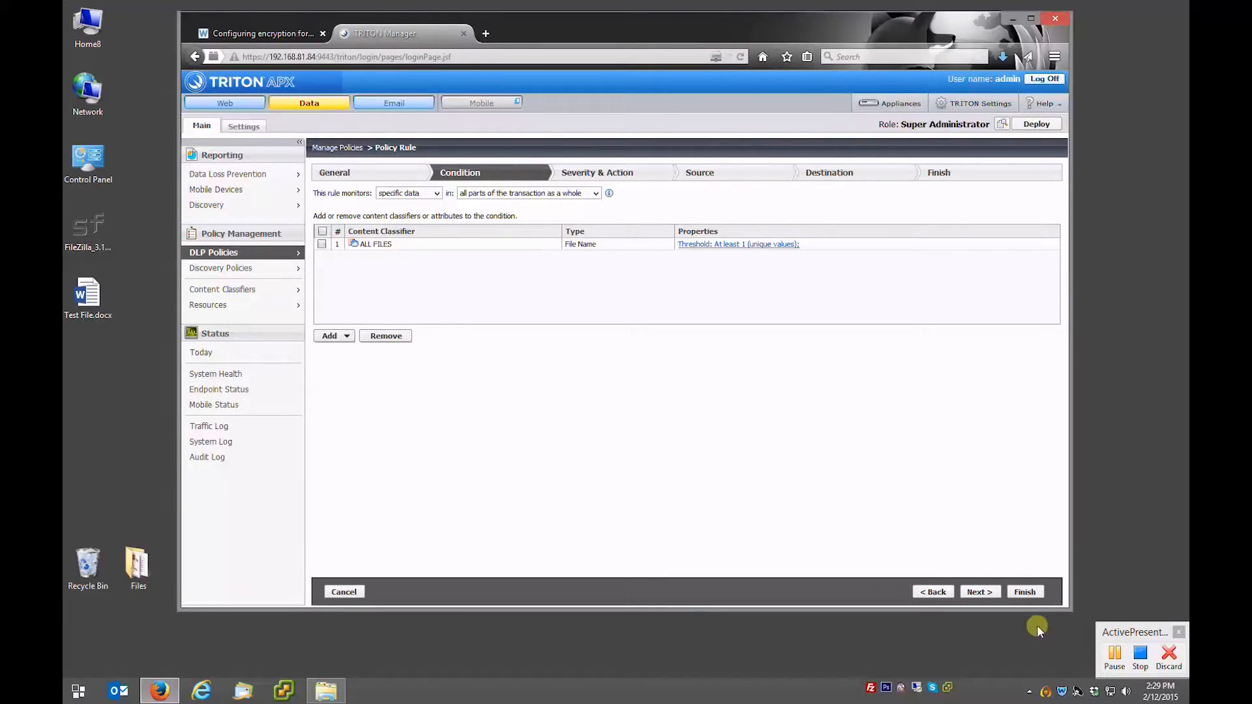
pyautogui.click(981, 593)
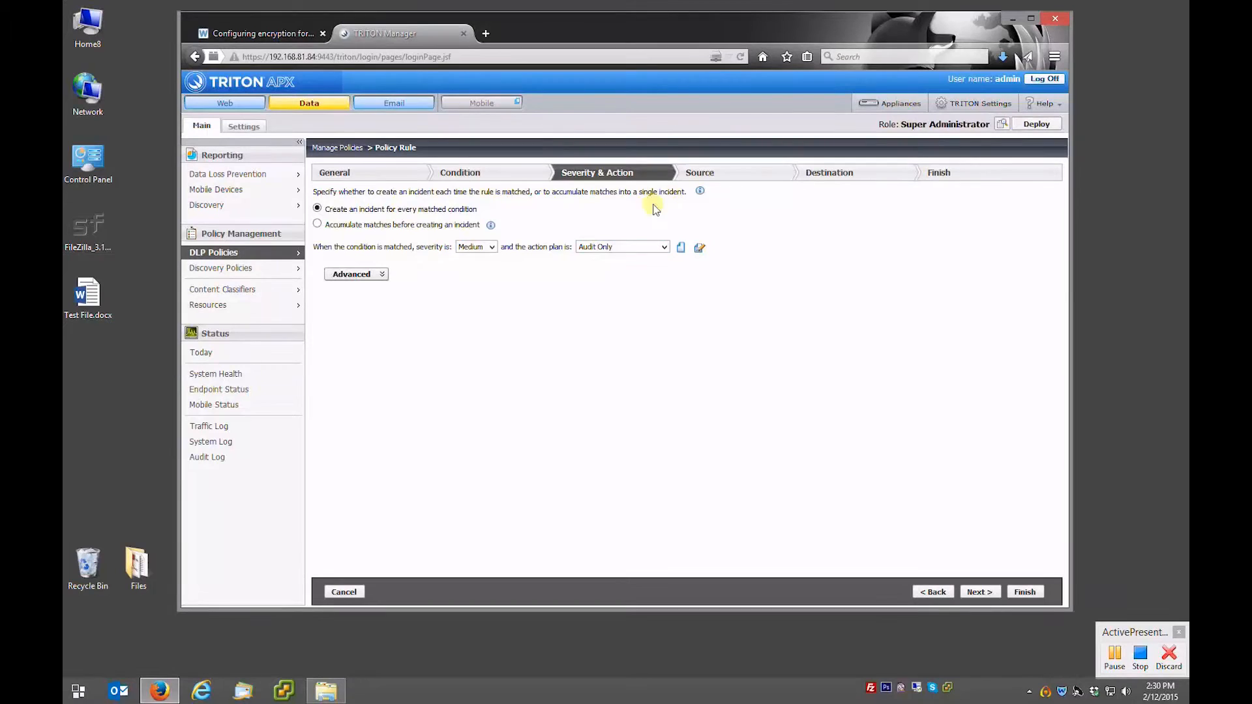
# Step: Set the rule's action plan to Block All and proceed to the source settings
pyautogui.moveTo(279, 172)
pyautogui.click(626, 251)
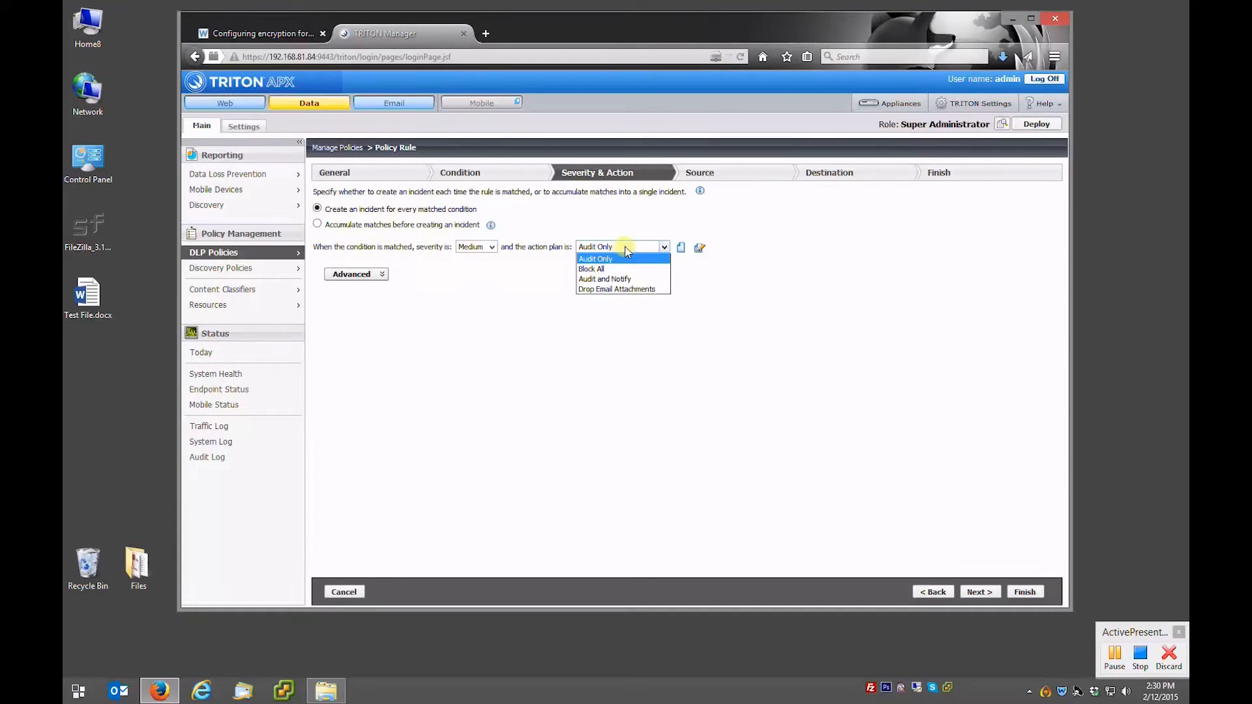
pyautogui.click(592, 269)
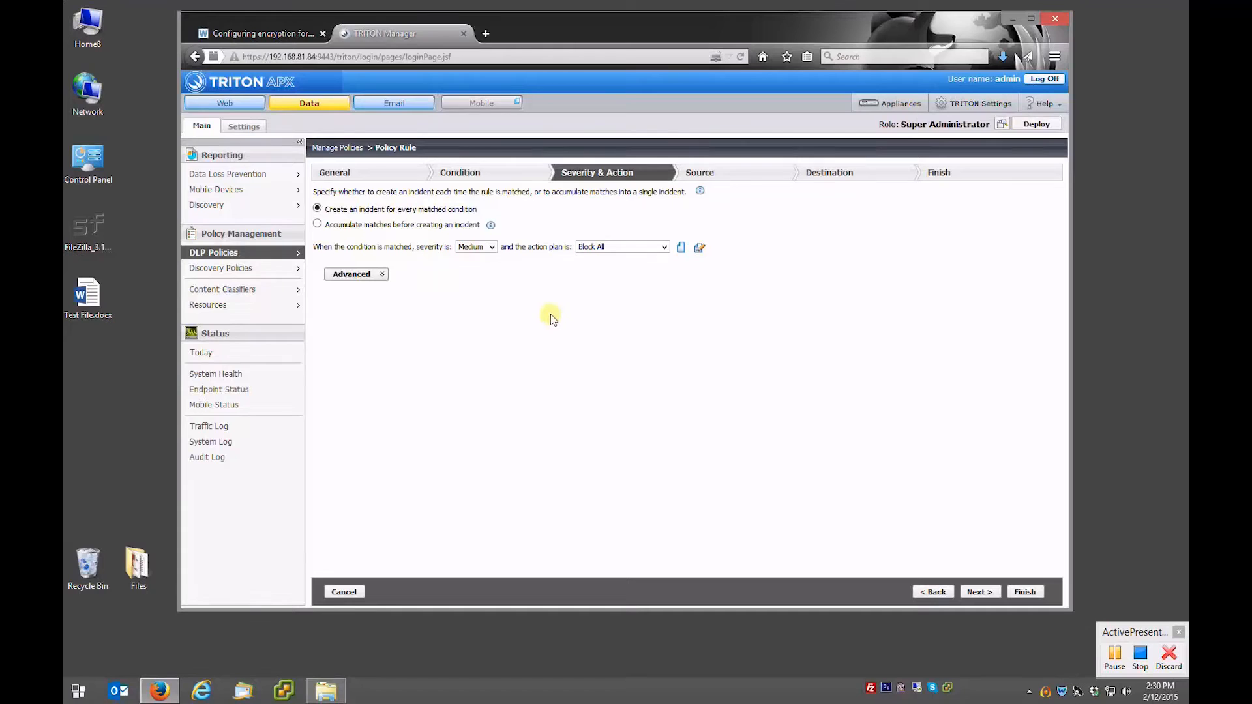
pyautogui.click(979, 592)
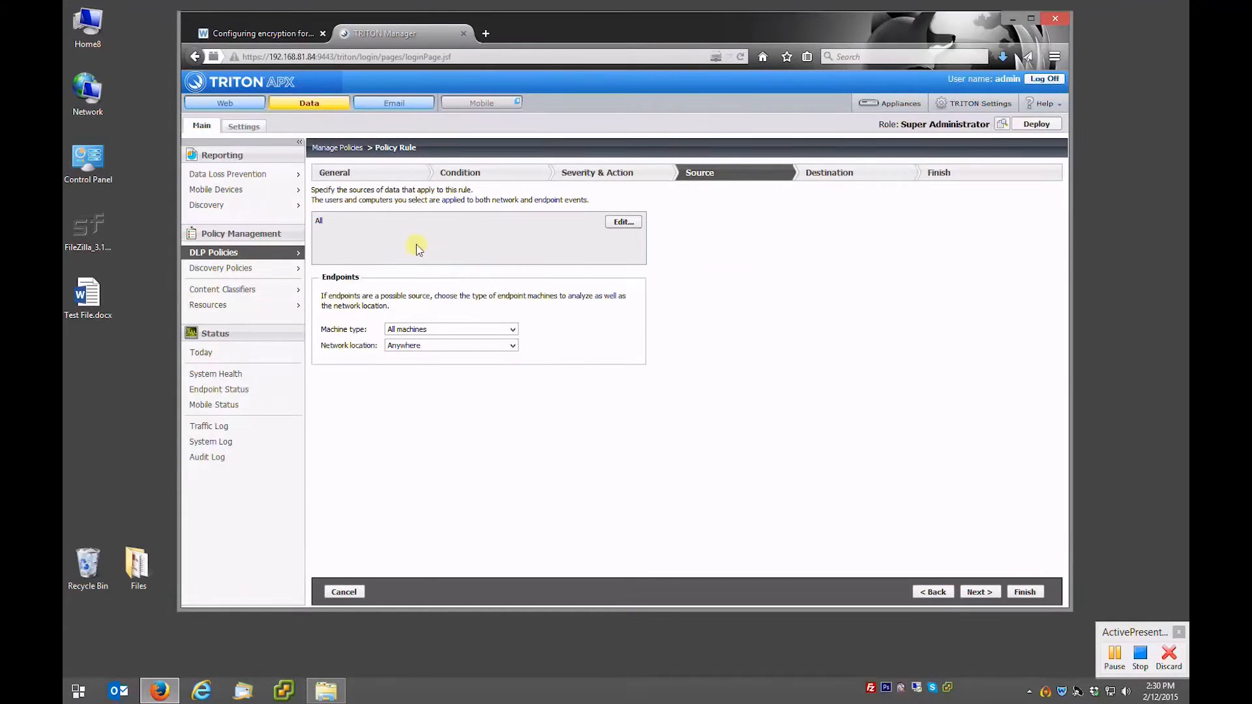
# Step: Review the endpoint machine type and network location options, keep All machines and Anywhere, and proceed to the destinations
pyautogui.click(431, 330)
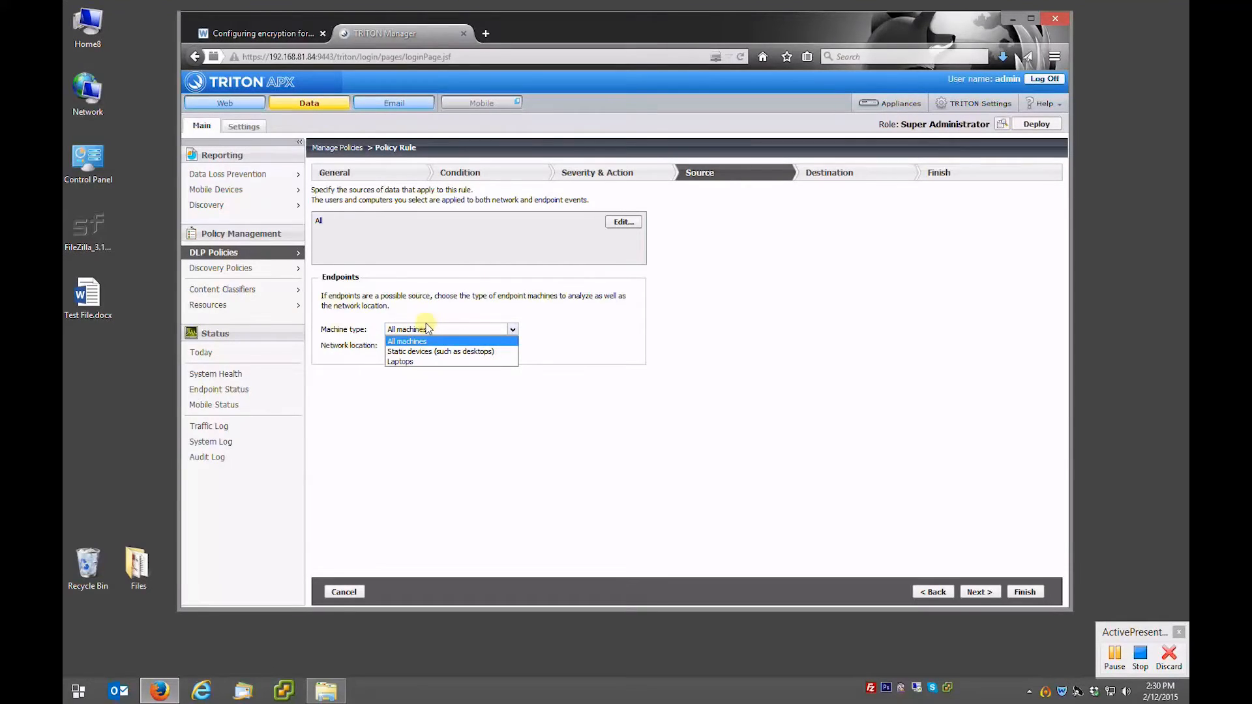
pyautogui.click(428, 316)
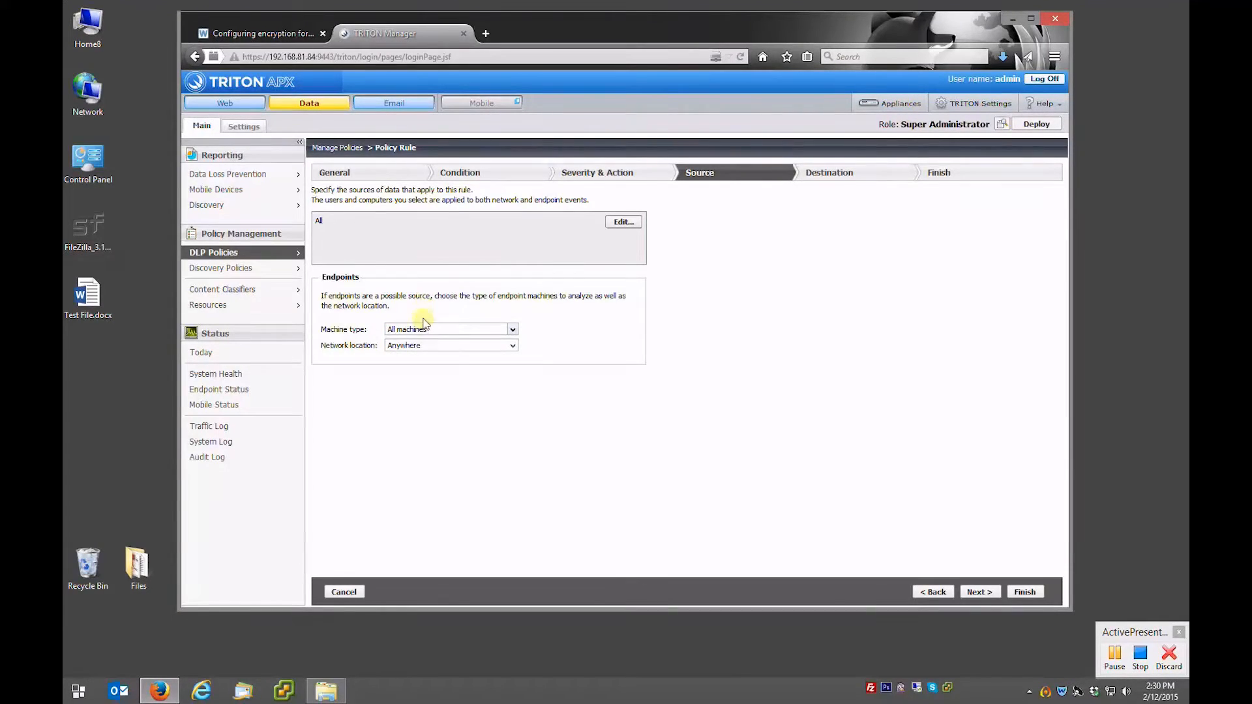
pyautogui.click(1116, 657)
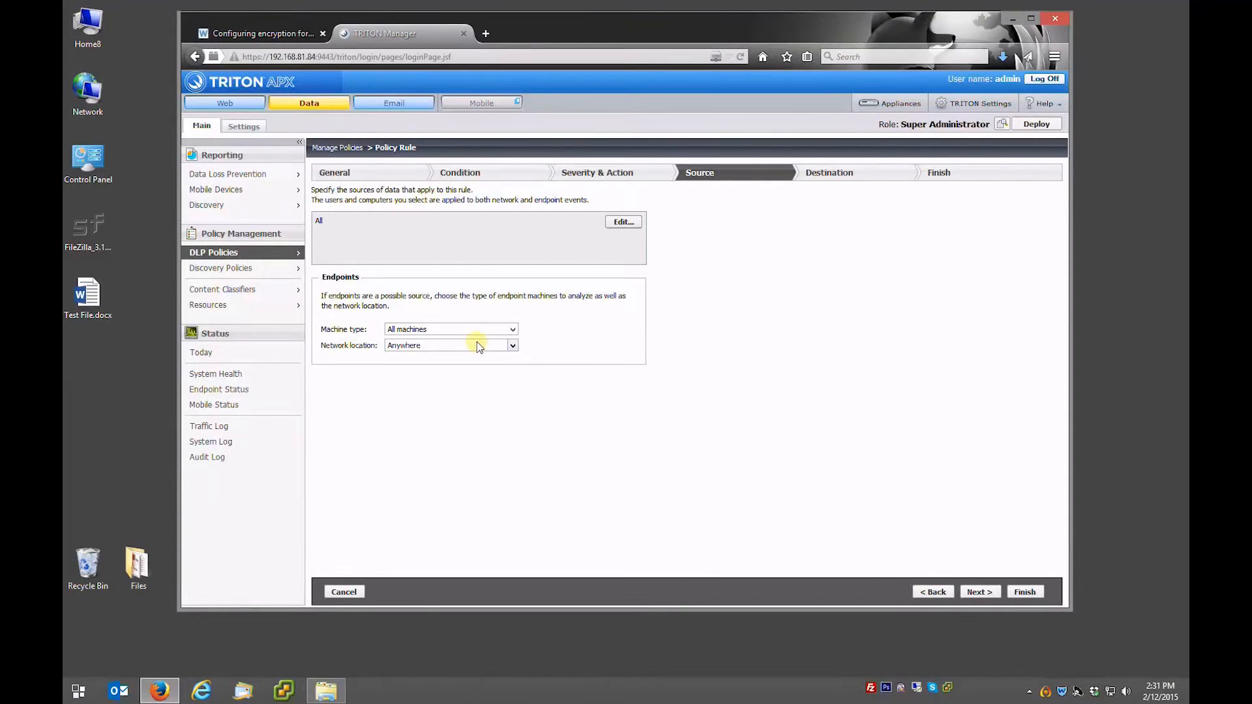
pyautogui.click(458, 347)
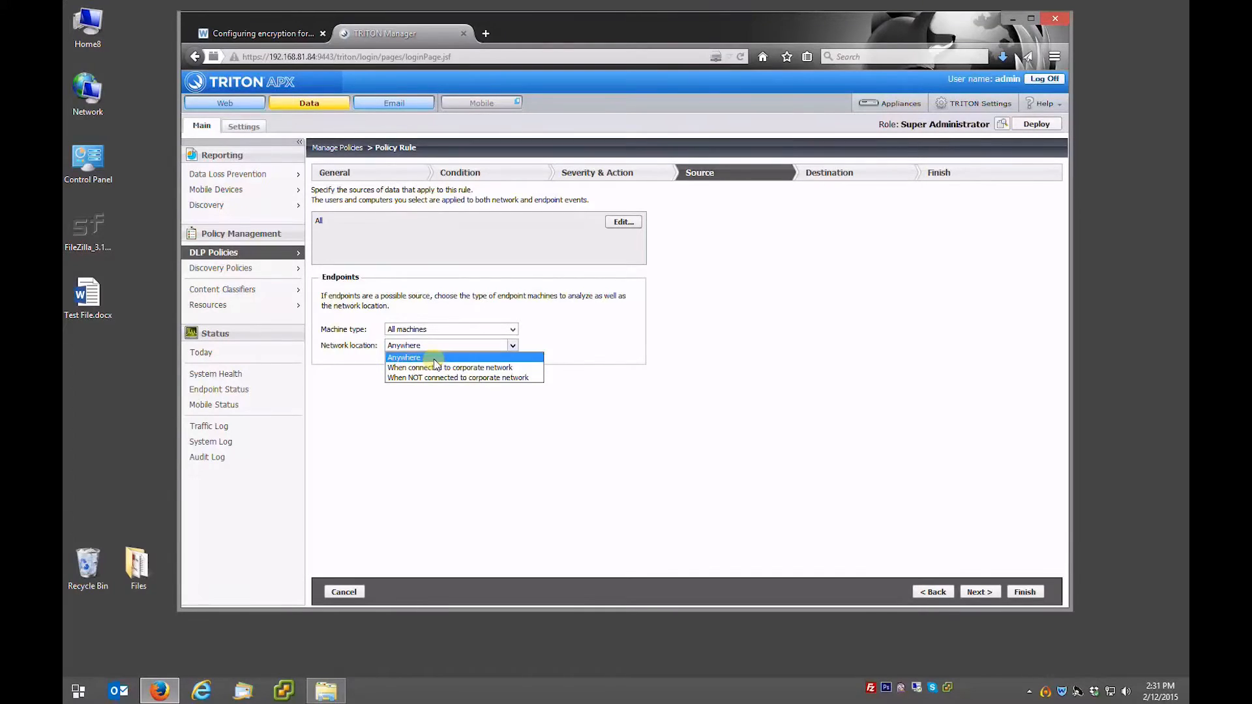
pyautogui.click(589, 339)
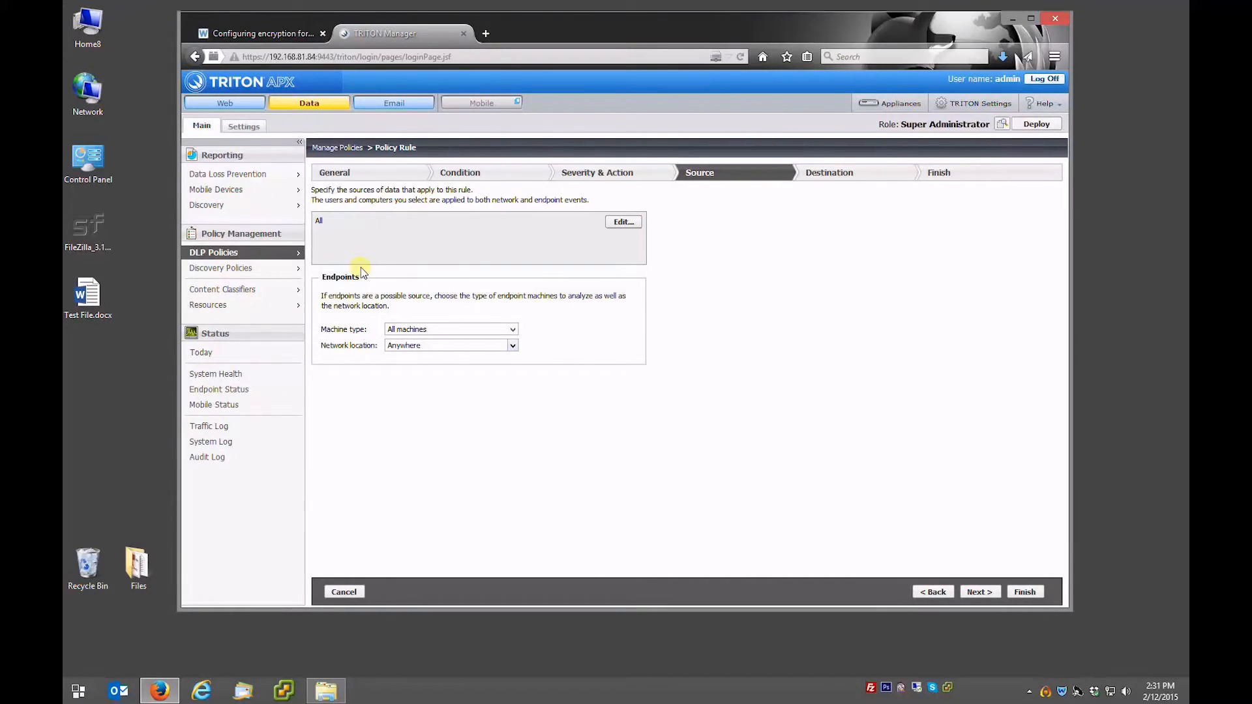
pyautogui.click(980, 593)
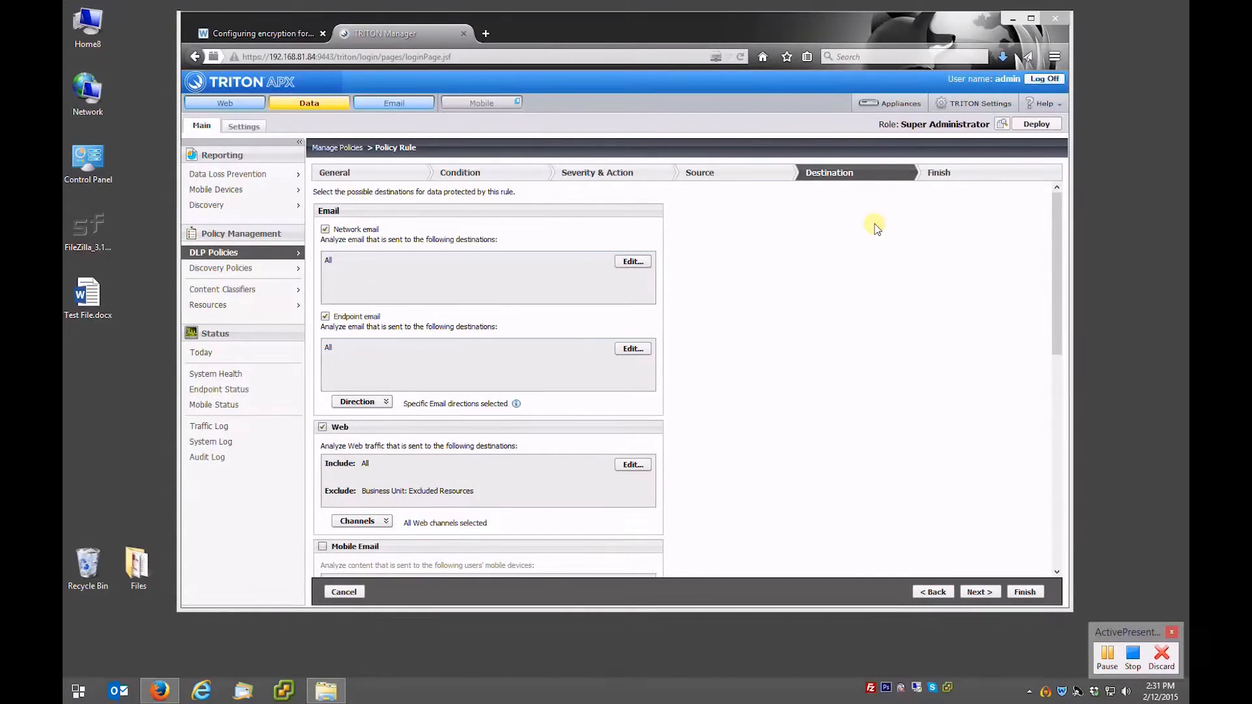
# Step: Exclude Network email, Endpoint email, Web and Endpoint Printing from the rule's destinations, keeping Endpoint Removable Media selected
pyautogui.click(325, 229)
pyautogui.click(324, 316)
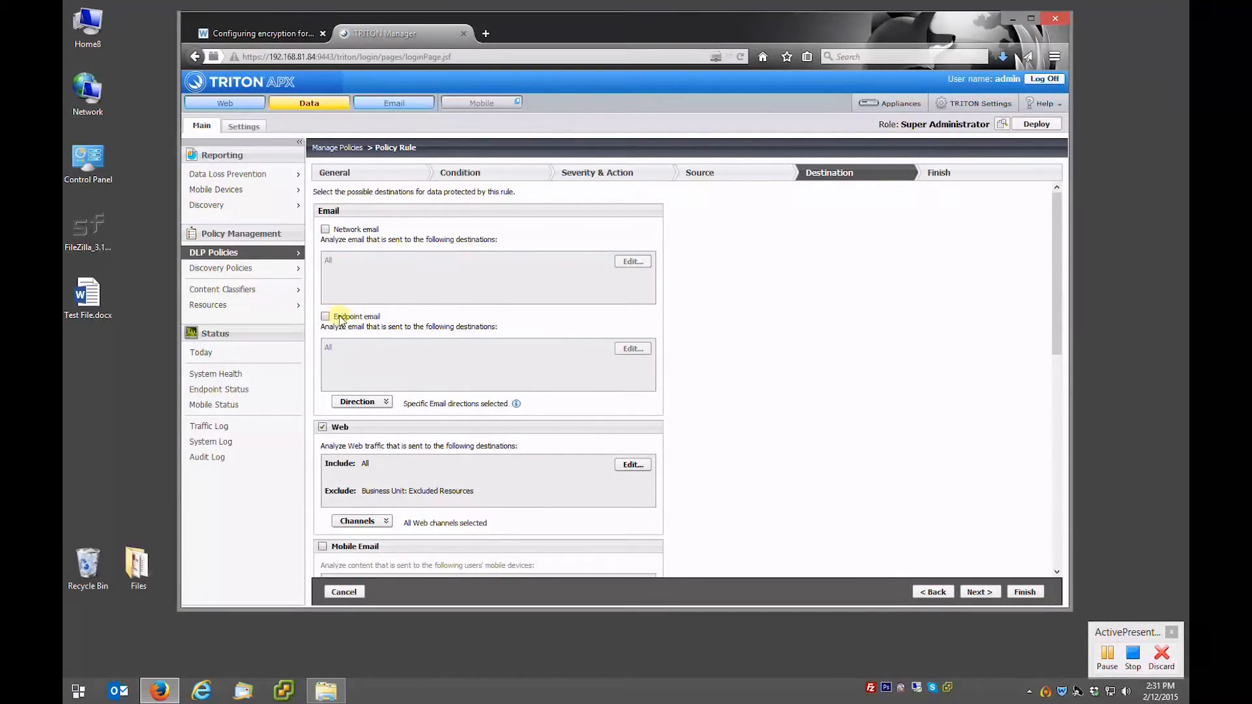
pyautogui.scroll(-1, 385, 305)
pyautogui.scroll(-1, 378, 391)
pyautogui.click(322, 398)
pyautogui.scroll(-5, 456, 391)
pyautogui.scroll(-1, 476, 392)
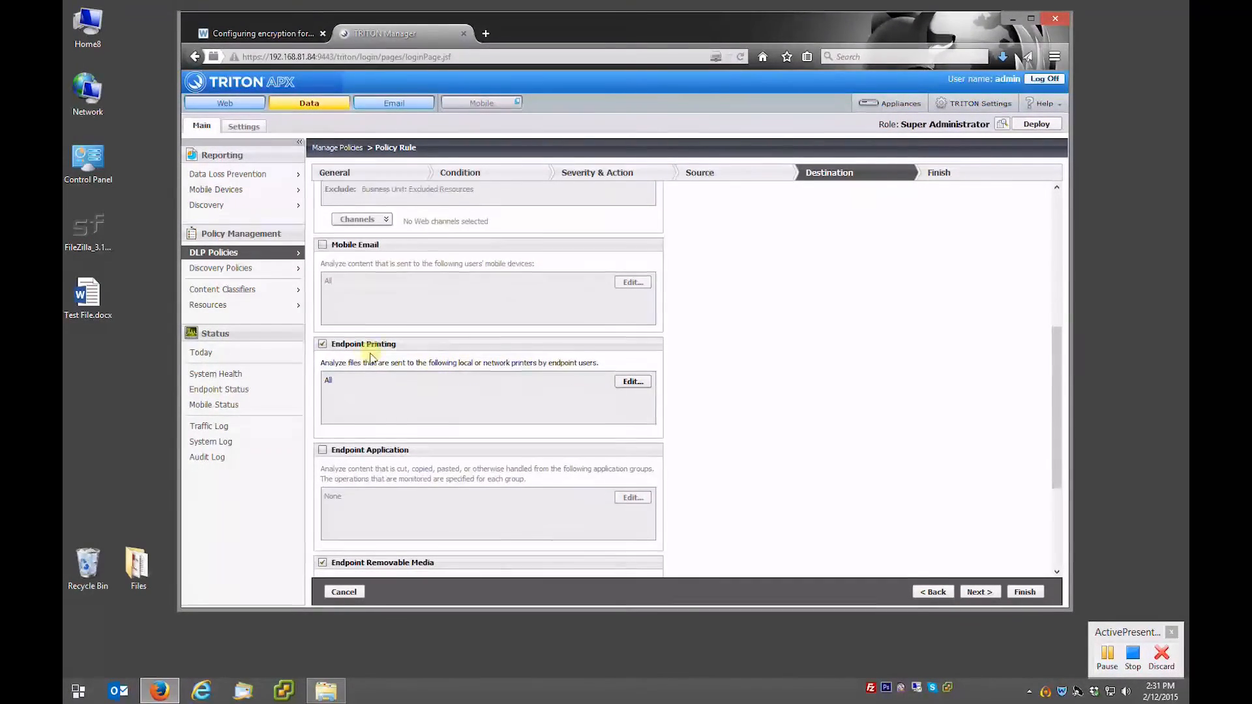
pyautogui.click(322, 347)
pyautogui.scroll(-2, 466, 371)
pyautogui.scroll(-2, 468, 375)
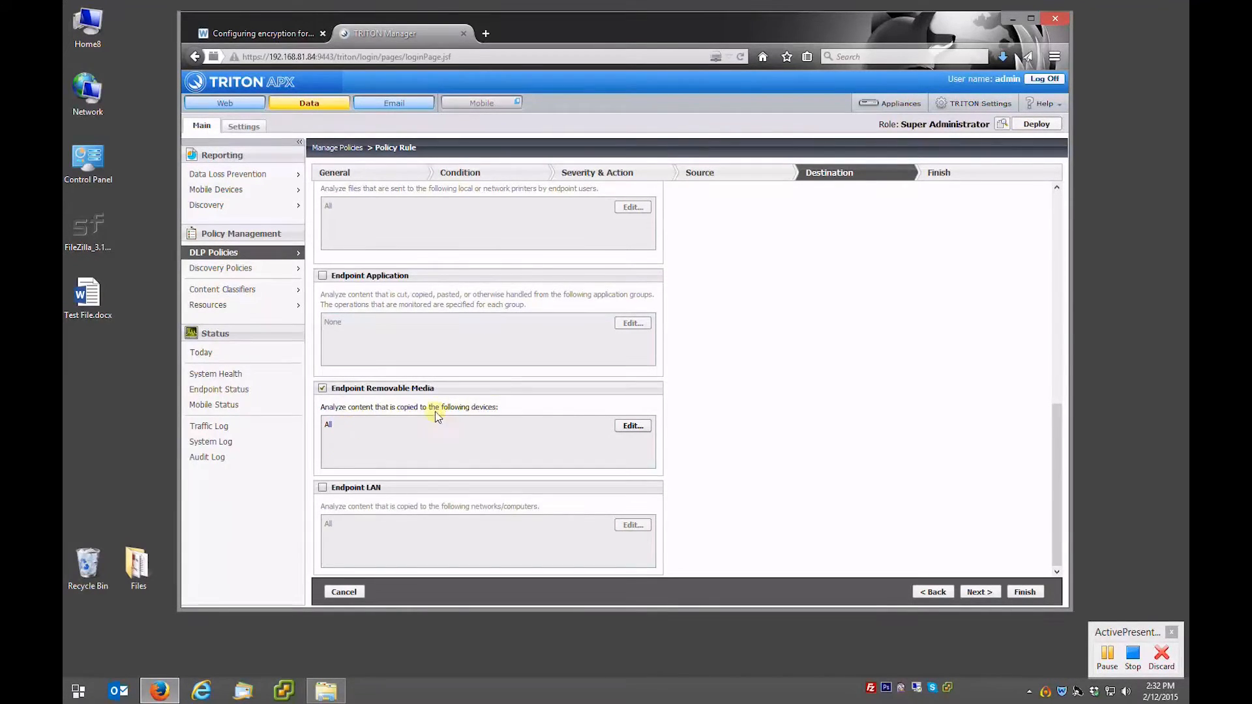
# Step: Finish the USB Device Policy rule and deploy the policy changes to the system modules
pyautogui.click(978, 591)
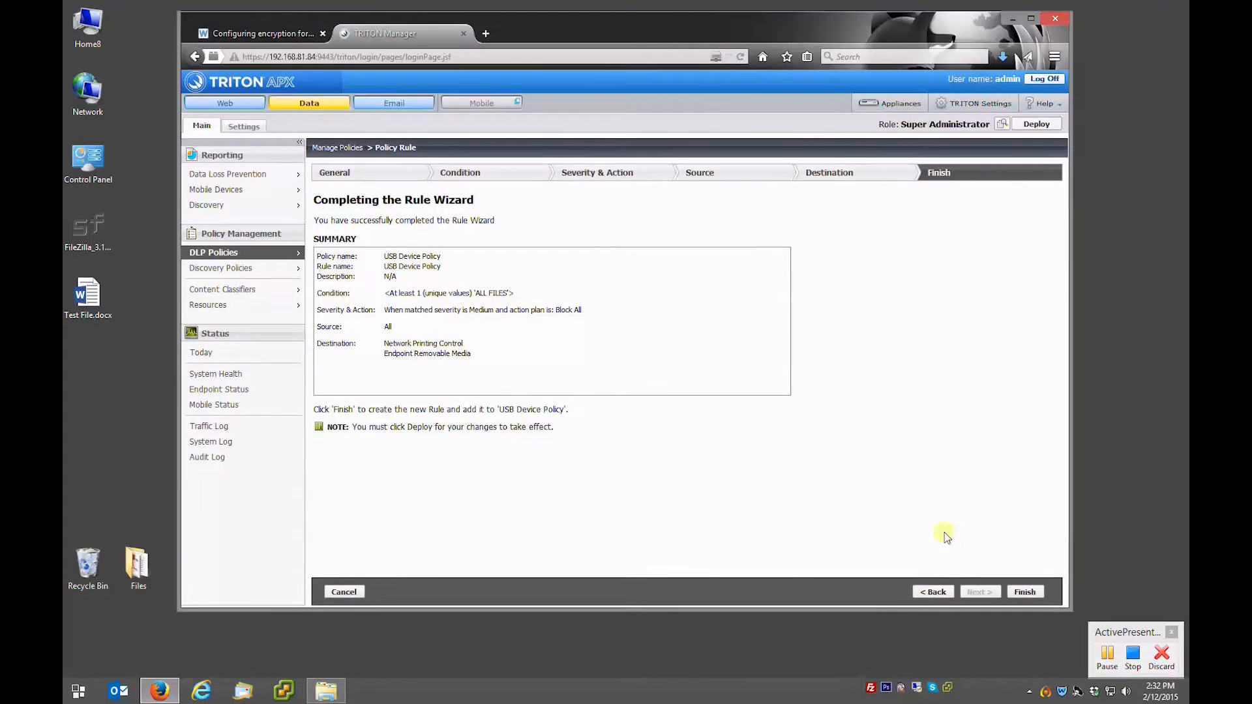
pyautogui.click(1024, 592)
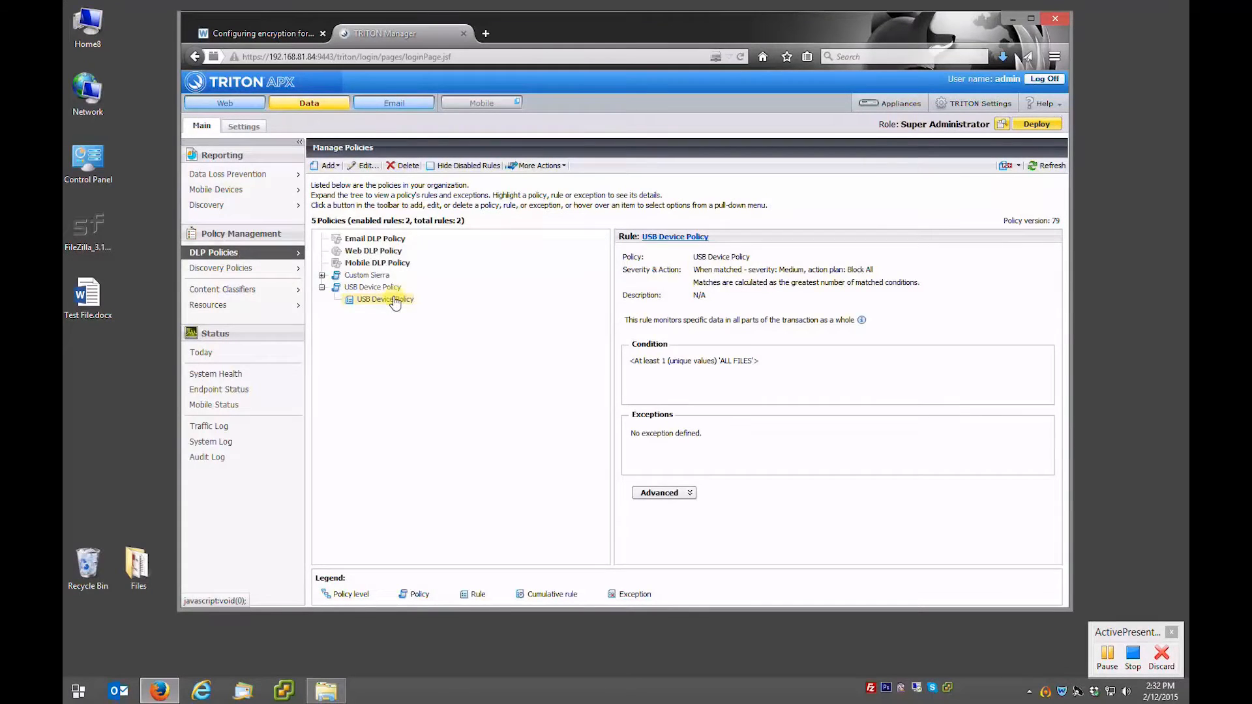
pyautogui.click(1037, 125)
pyautogui.click(665, 399)
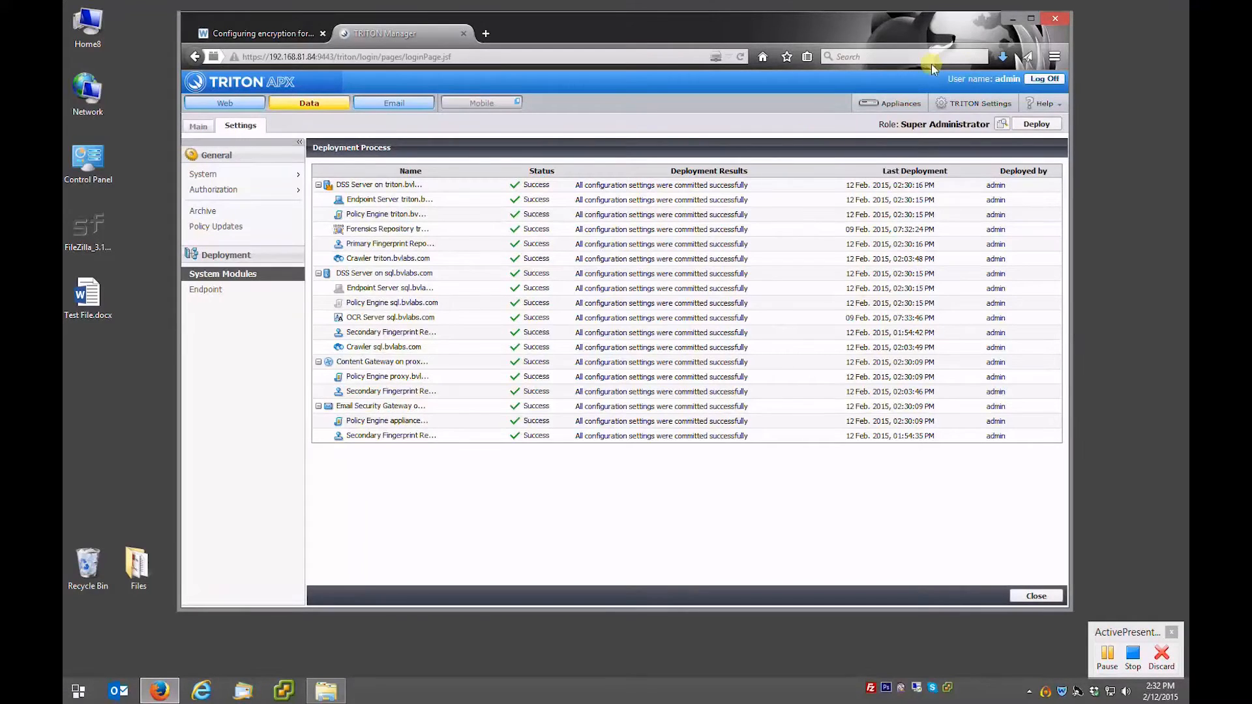
# Step: Minimize the browser, open the TRITON AP-ENDPOINT DLP client and update its endpoint settings
pyautogui.click(1015, 20)
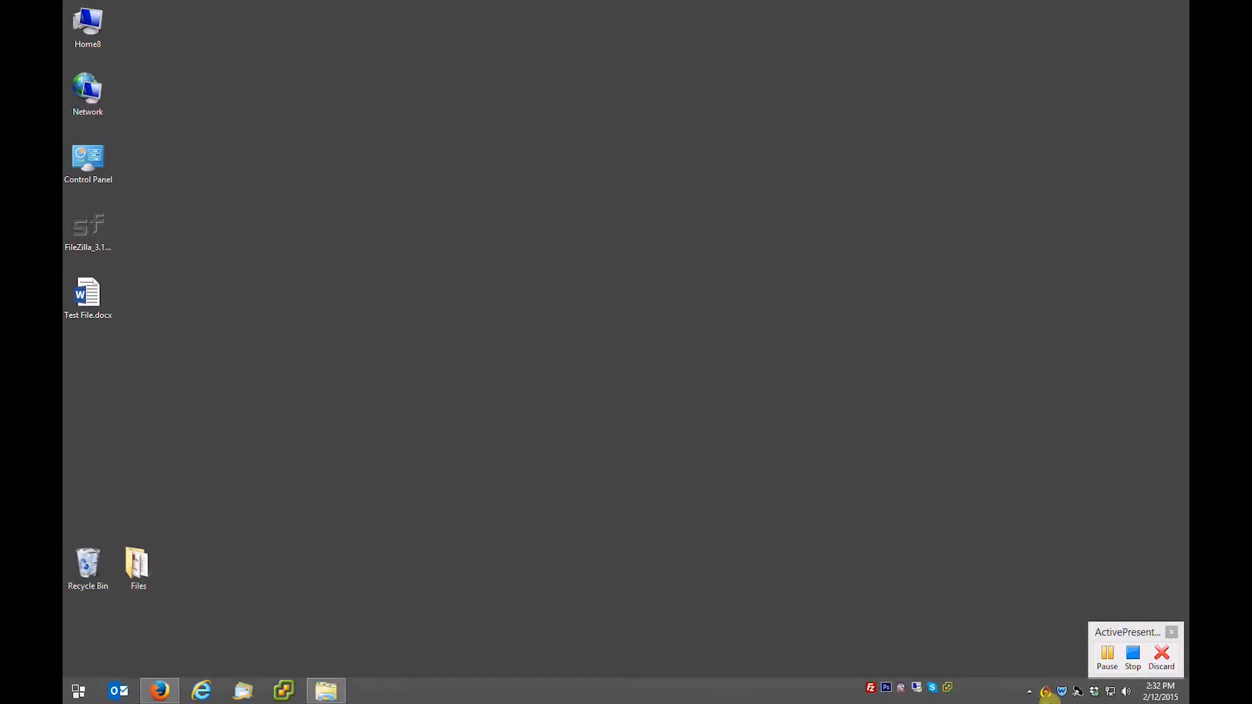
pyautogui.doubleClick(1061, 691)
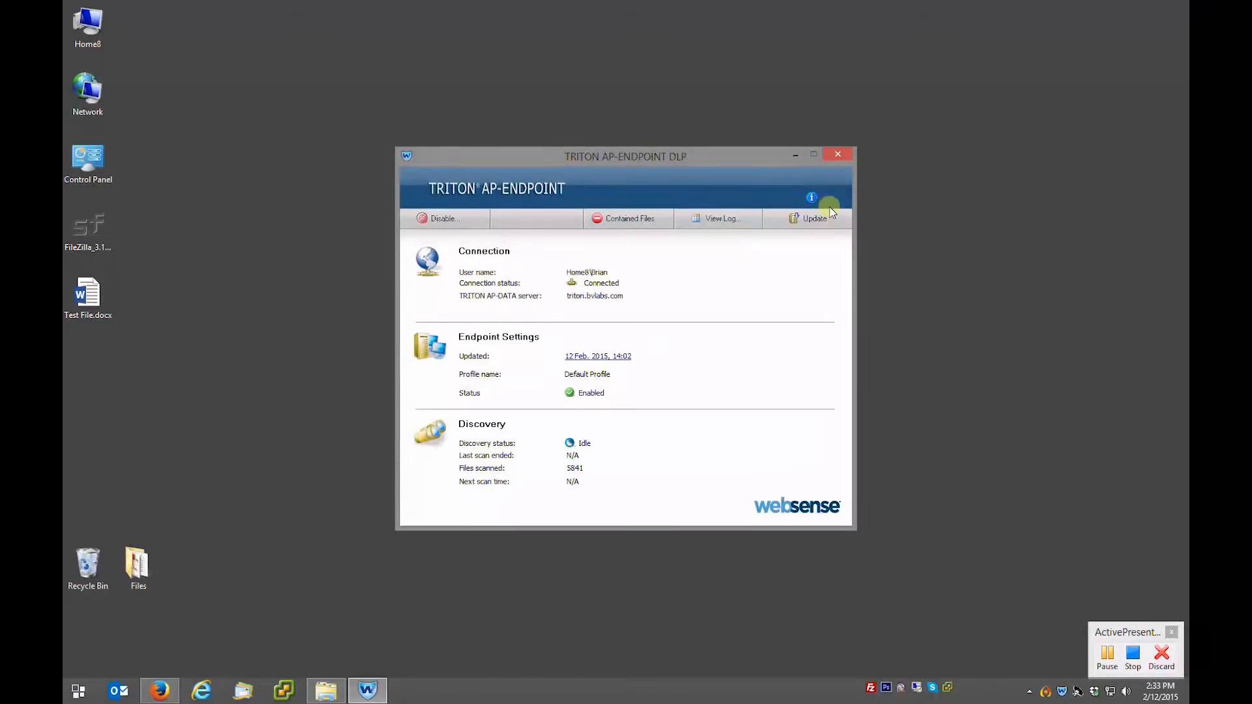
pyautogui.click(811, 219)
pyautogui.click(742, 374)
# Step: Close the endpoint client, open the USB (E:) drive and try to copy FileZilla_3.10.1.1_win32-setup.exe and Test File.docx from the desktop onto it
pyautogui.doubleClick(91, 25)
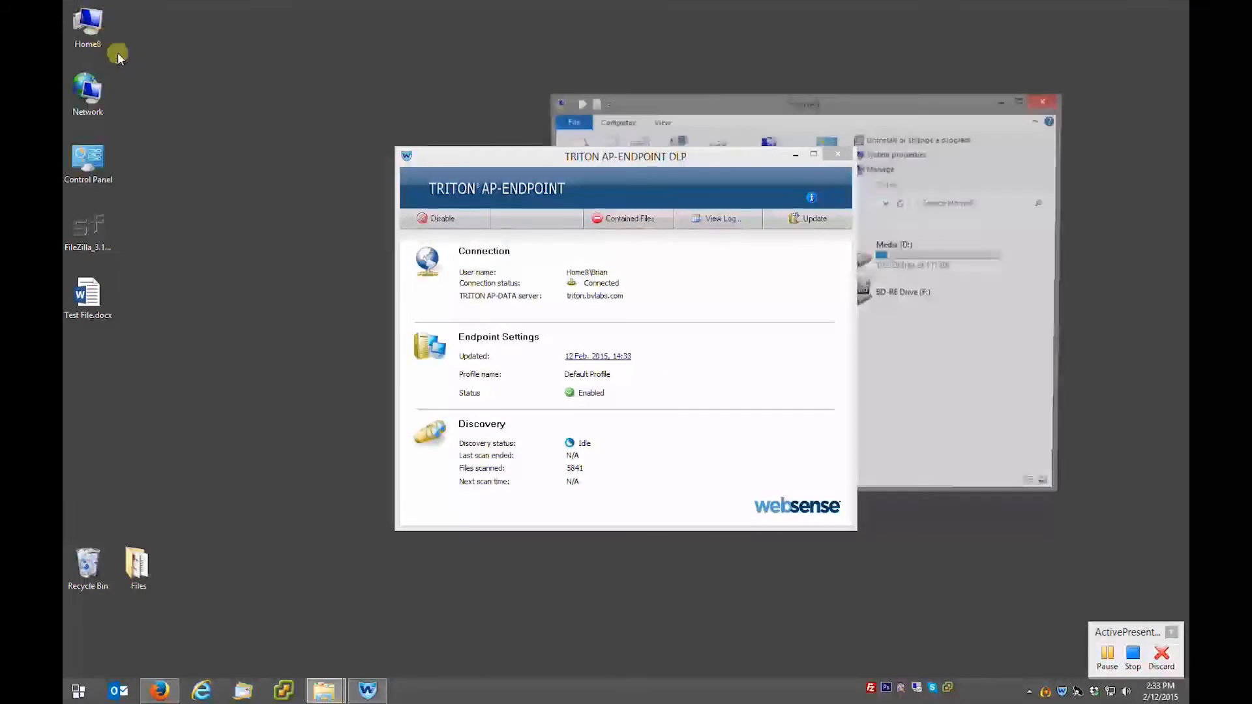
pyautogui.click(837, 155)
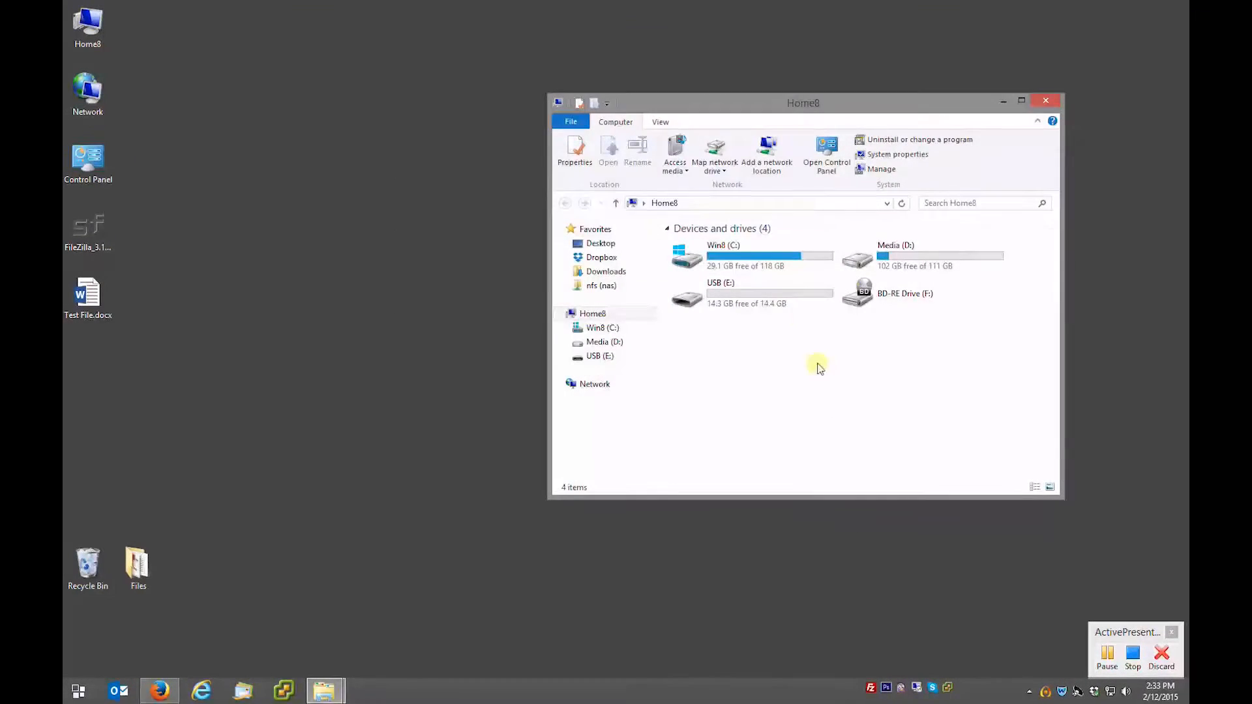
pyautogui.doubleClick(746, 291)
pyautogui.moveTo(162, 361); pyautogui.dragTo(721, 287)
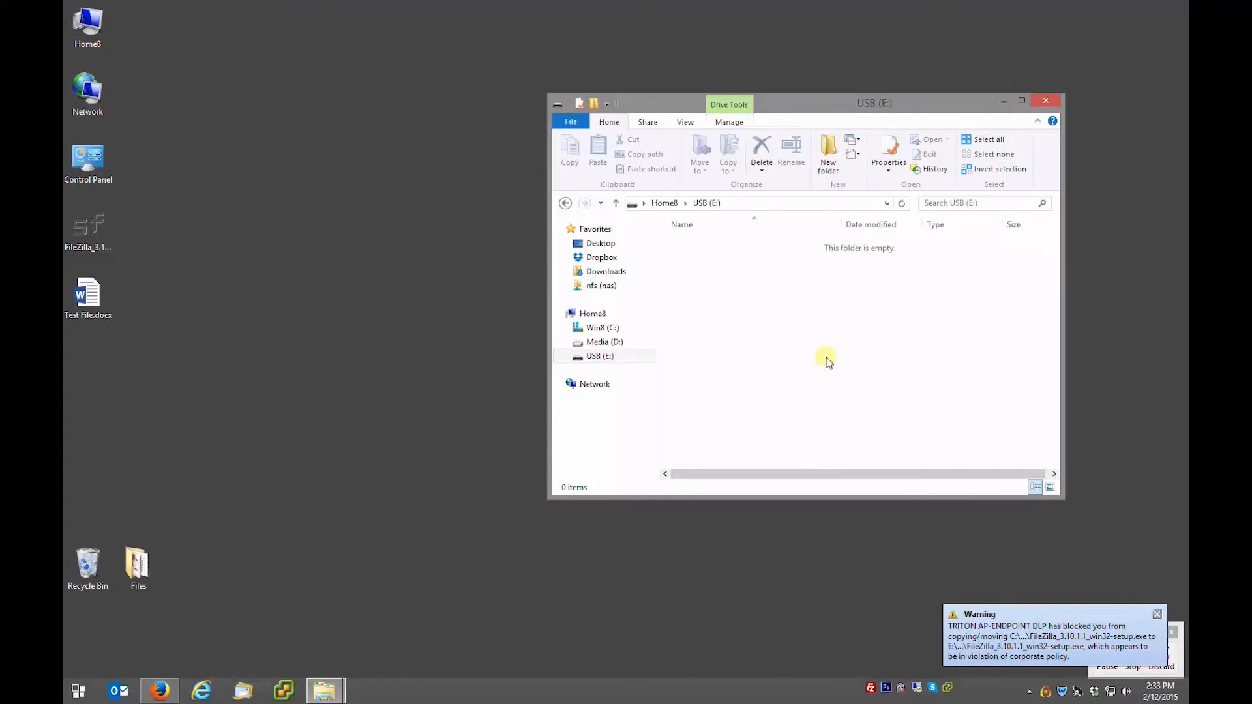
pyautogui.moveTo(110, 313); pyautogui.dragTo(923, 316)
pyautogui.click(248, 343)
pyautogui.moveTo(90, 228); pyautogui.dragTo(766, 264)
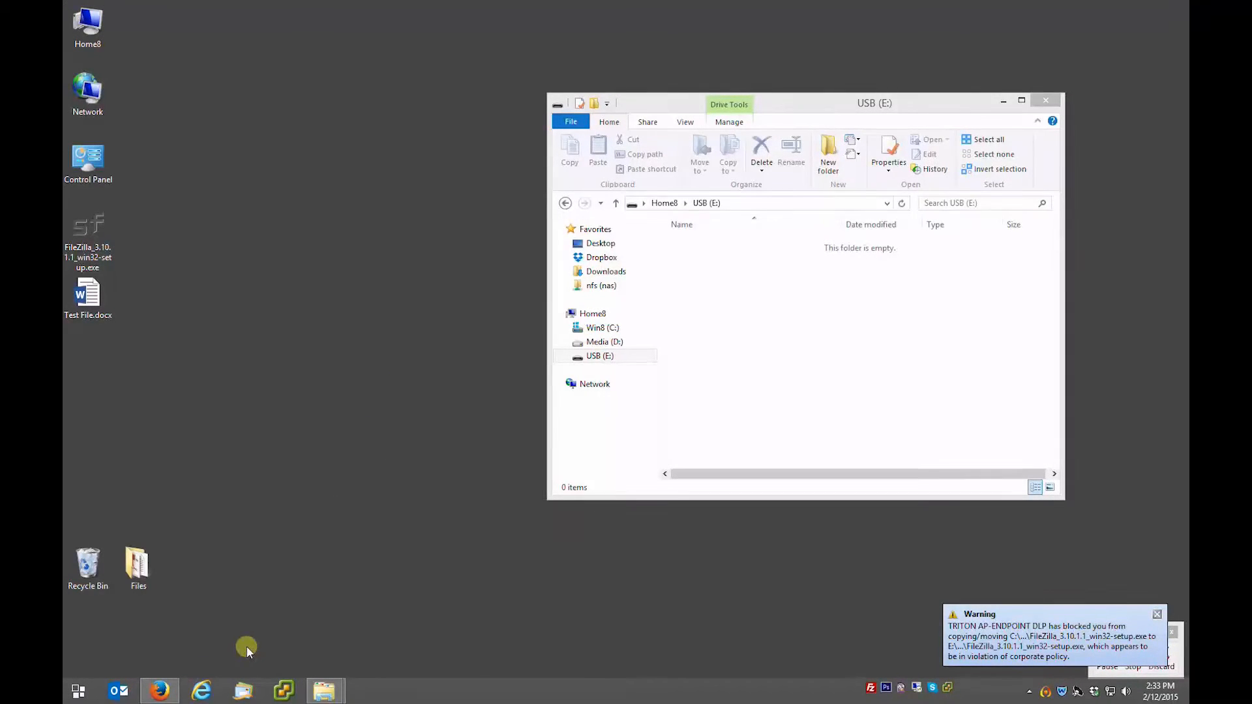
# Step: Close the USB drive window, return to TRITON Manager's DLP policies and open the USB Device Policy rule for editing
pyautogui.moveTo(158, 696)
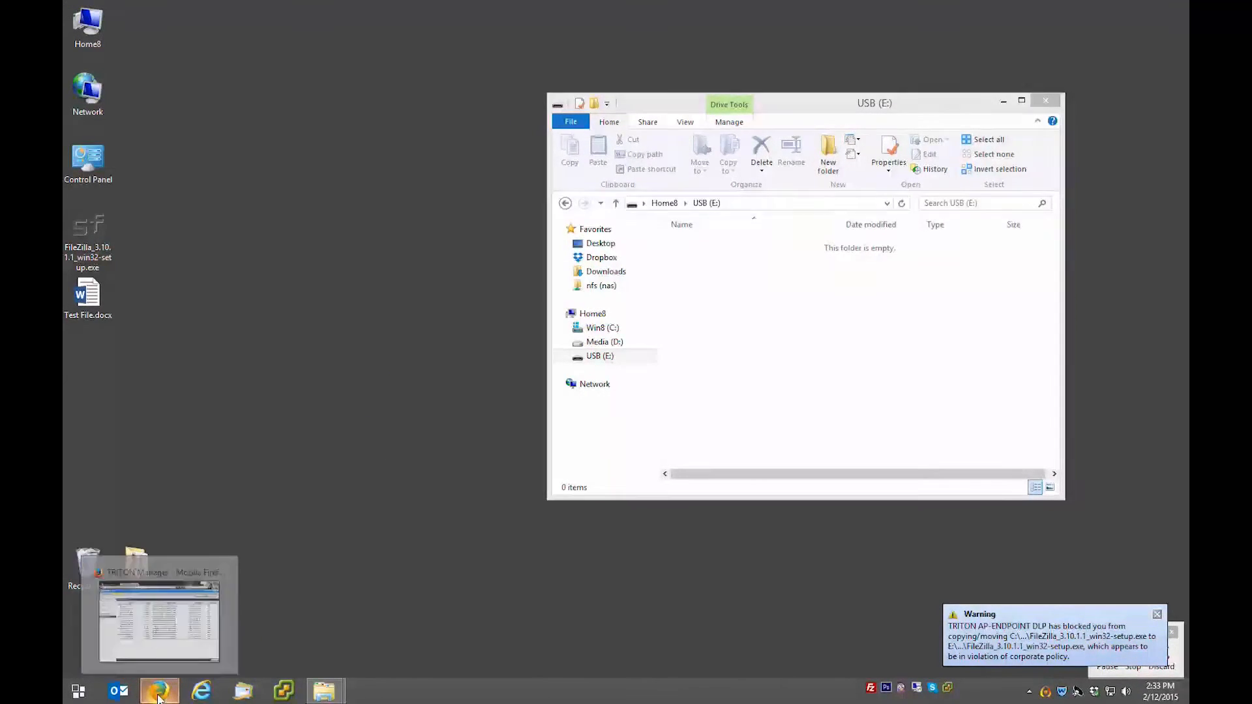
pyautogui.click(158, 693)
pyautogui.click(735, 273)
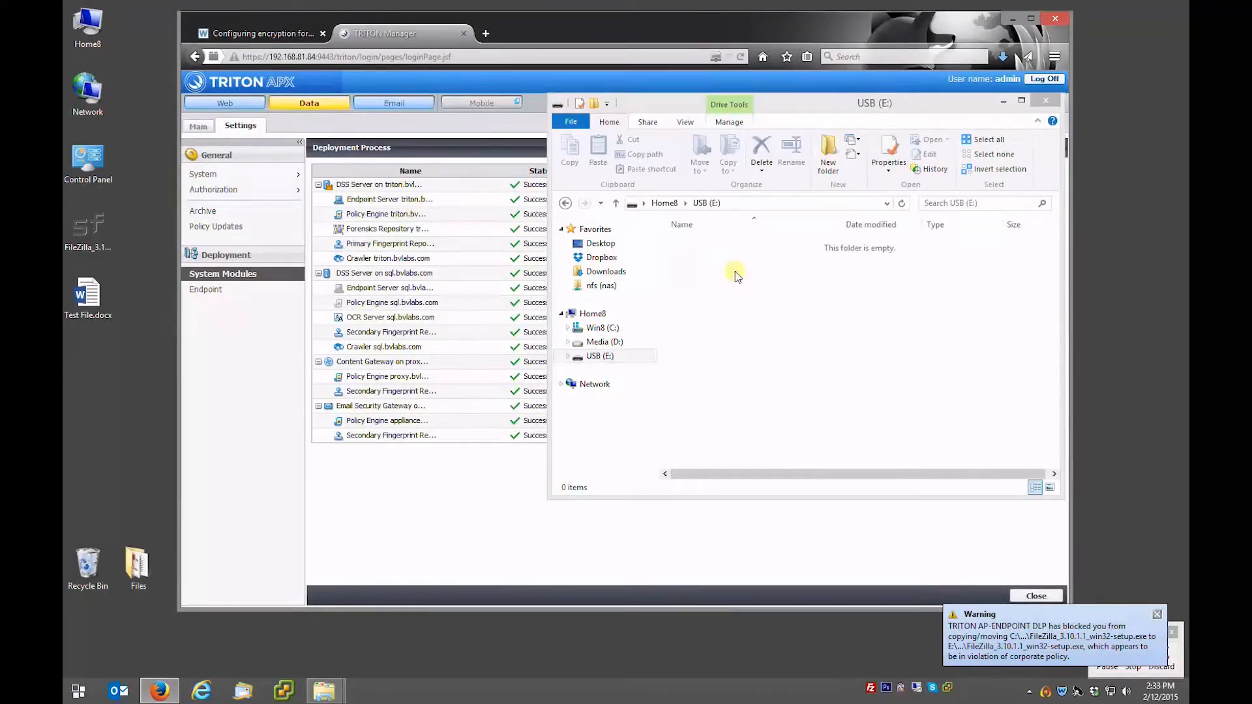
pyautogui.click(1046, 101)
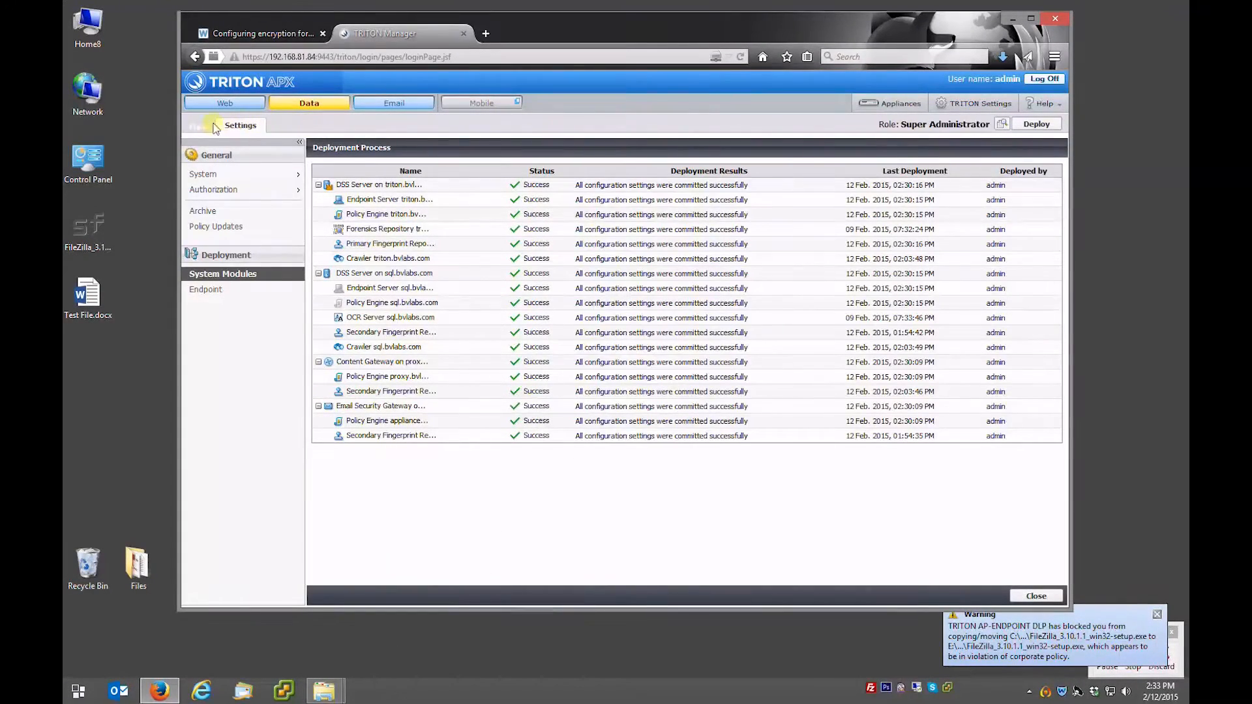
pyautogui.click(215, 128)
pyautogui.moveTo(244, 253)
pyautogui.click(344, 277)
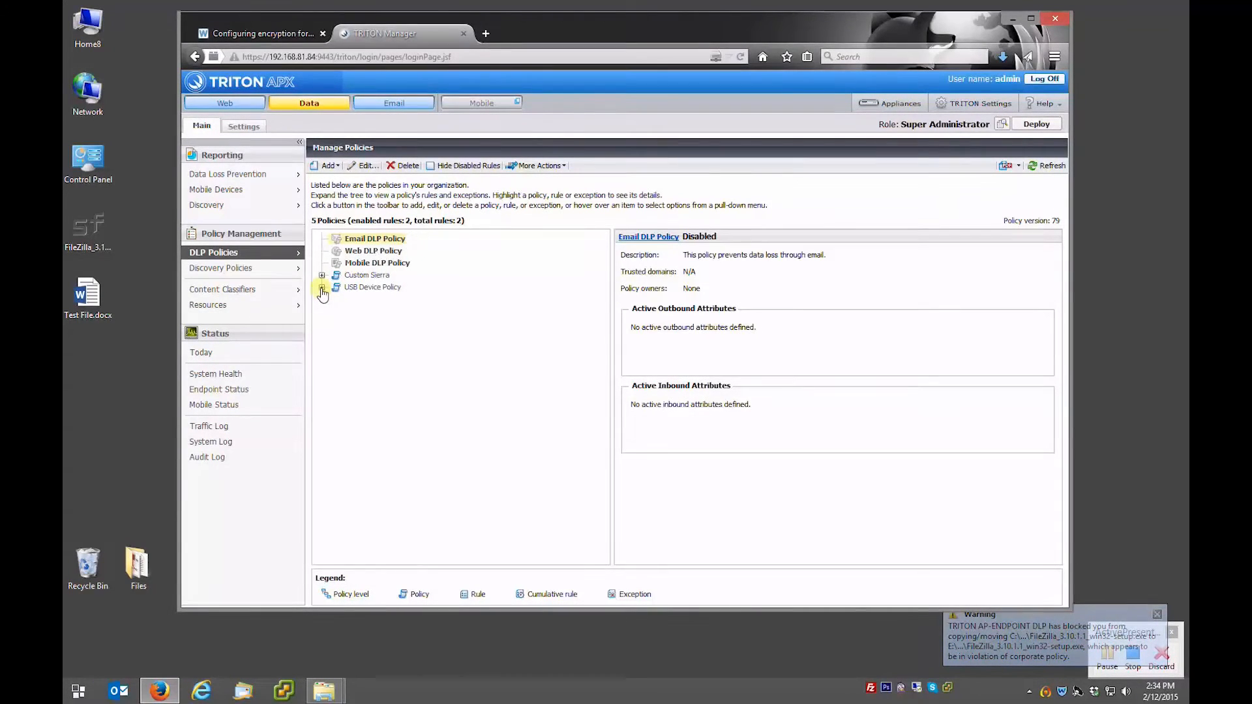
pyautogui.click(321, 288)
pyautogui.click(382, 299)
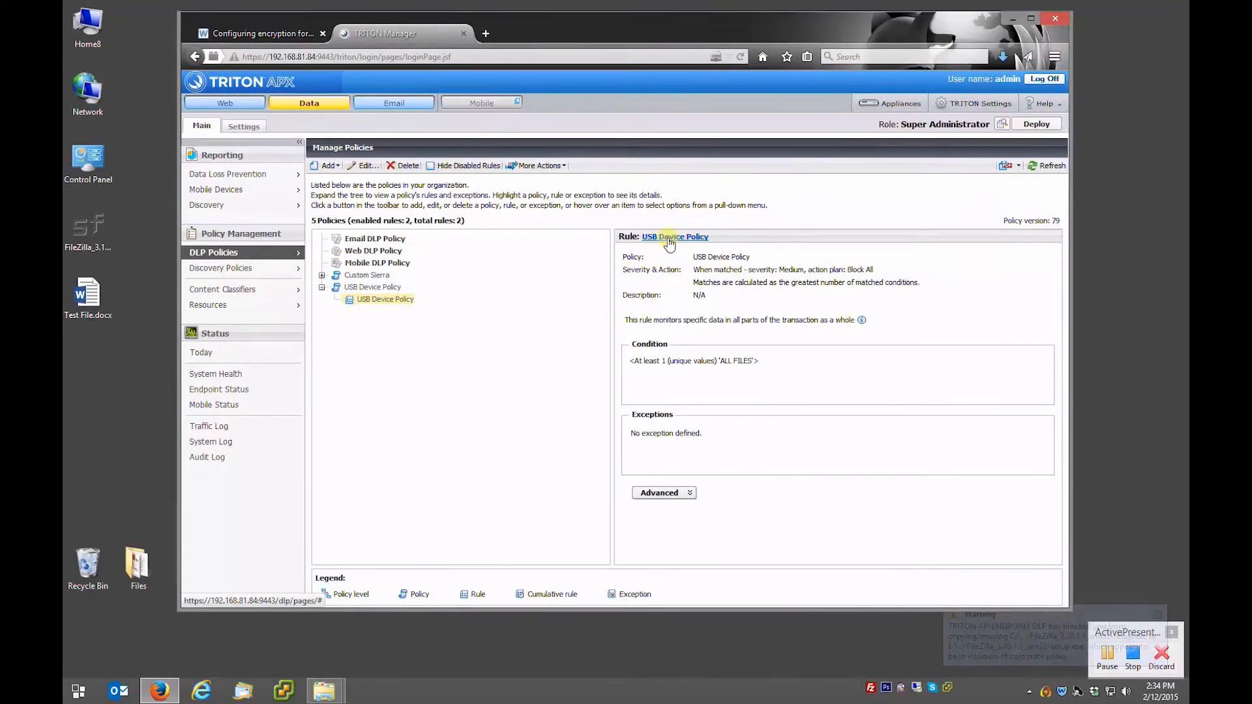
pyautogui.click(666, 238)
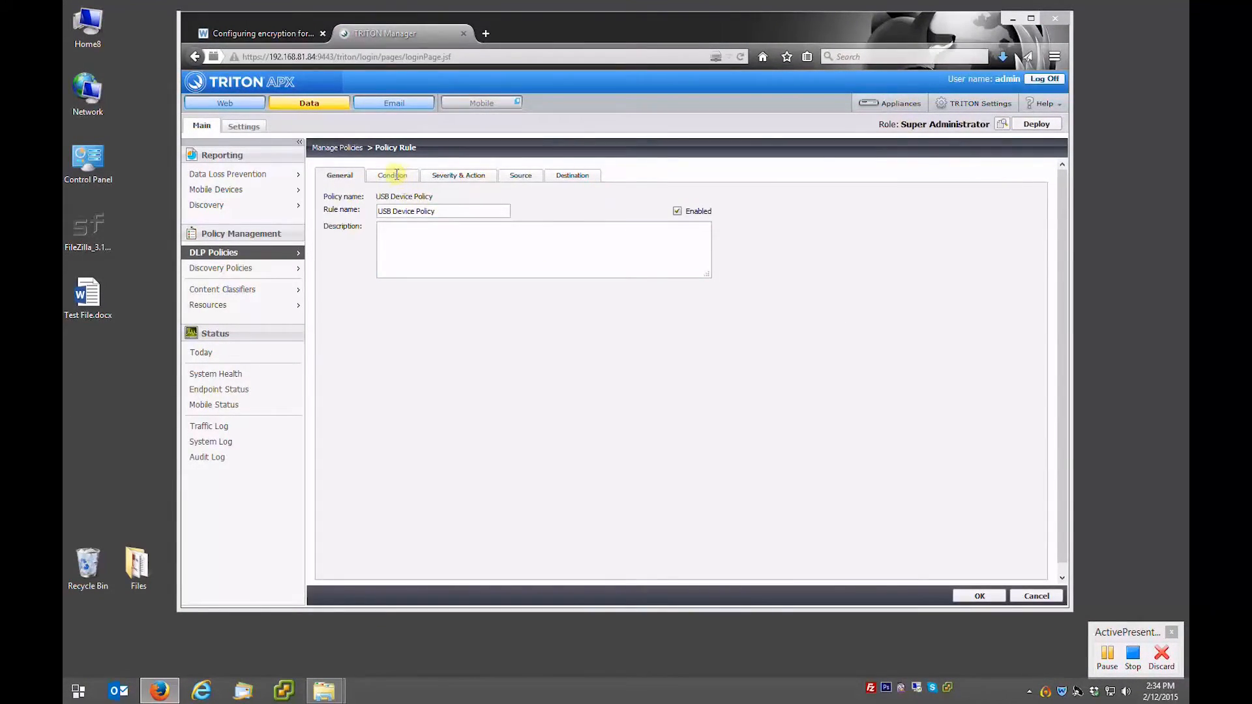
# Step: Remove the ALL FILES content classifier from the USB Device Policy rule's condition
pyautogui.click(394, 174)
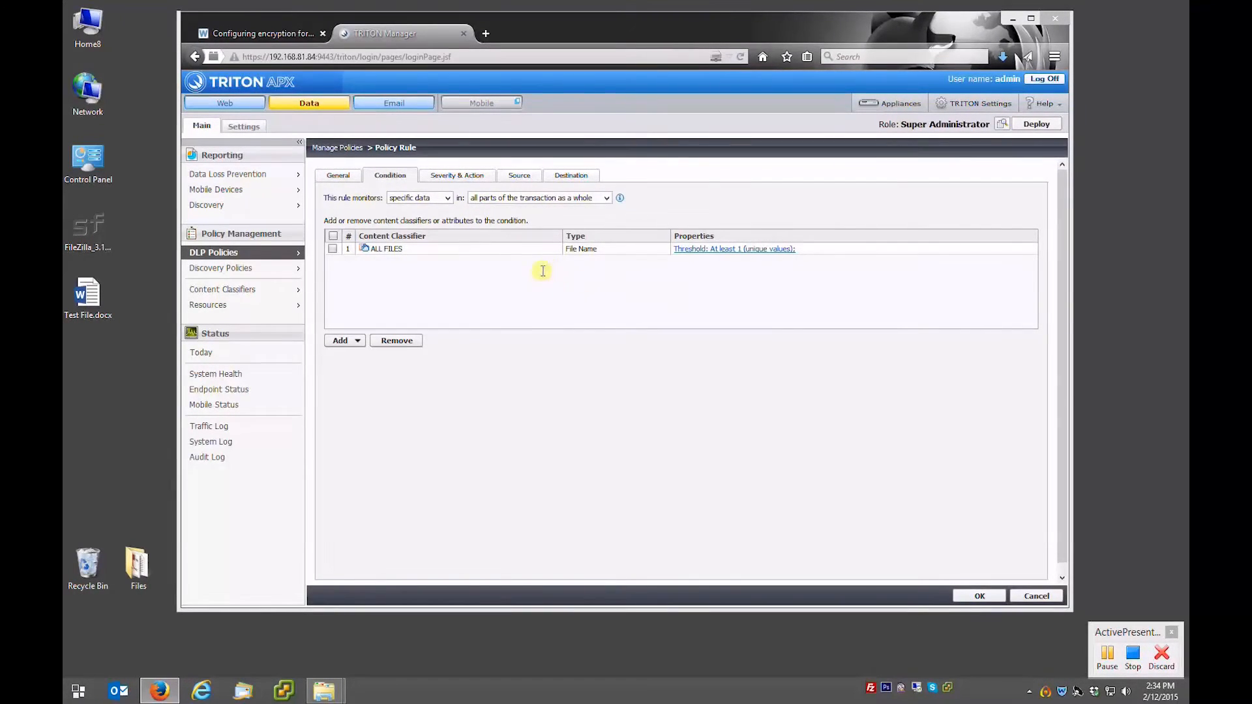
pyautogui.click(333, 249)
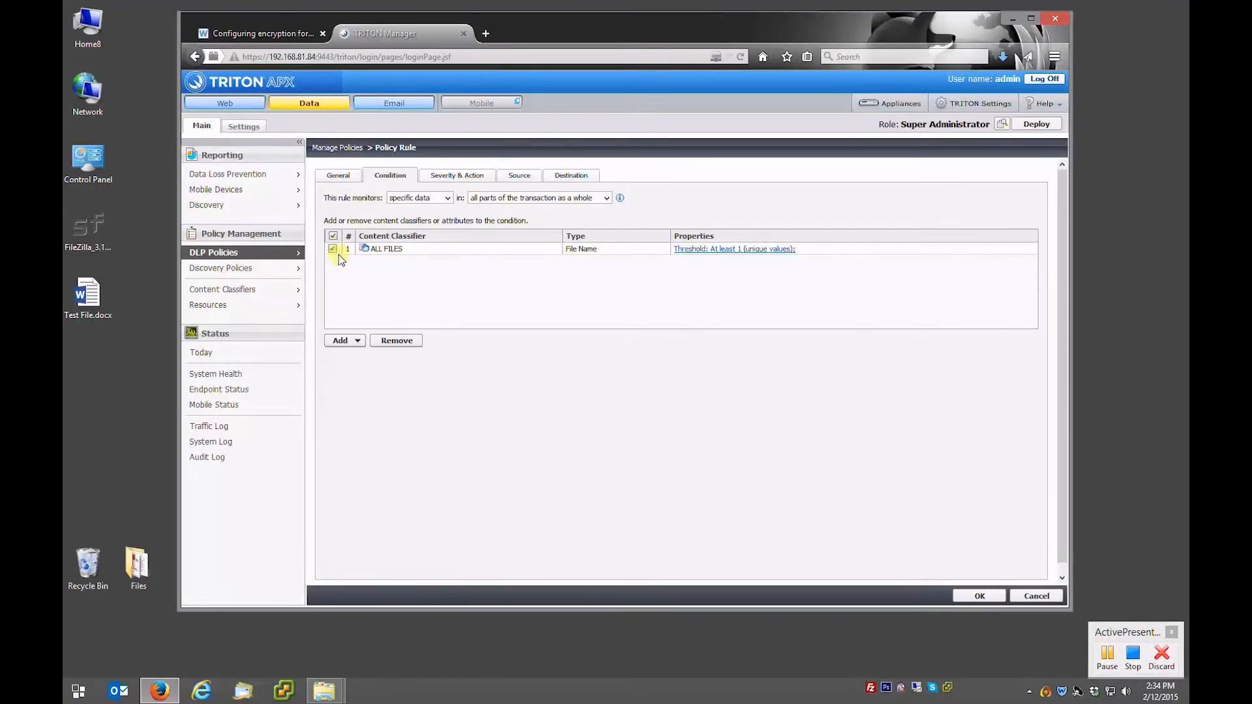
pyautogui.click(397, 340)
pyautogui.click(649, 293)
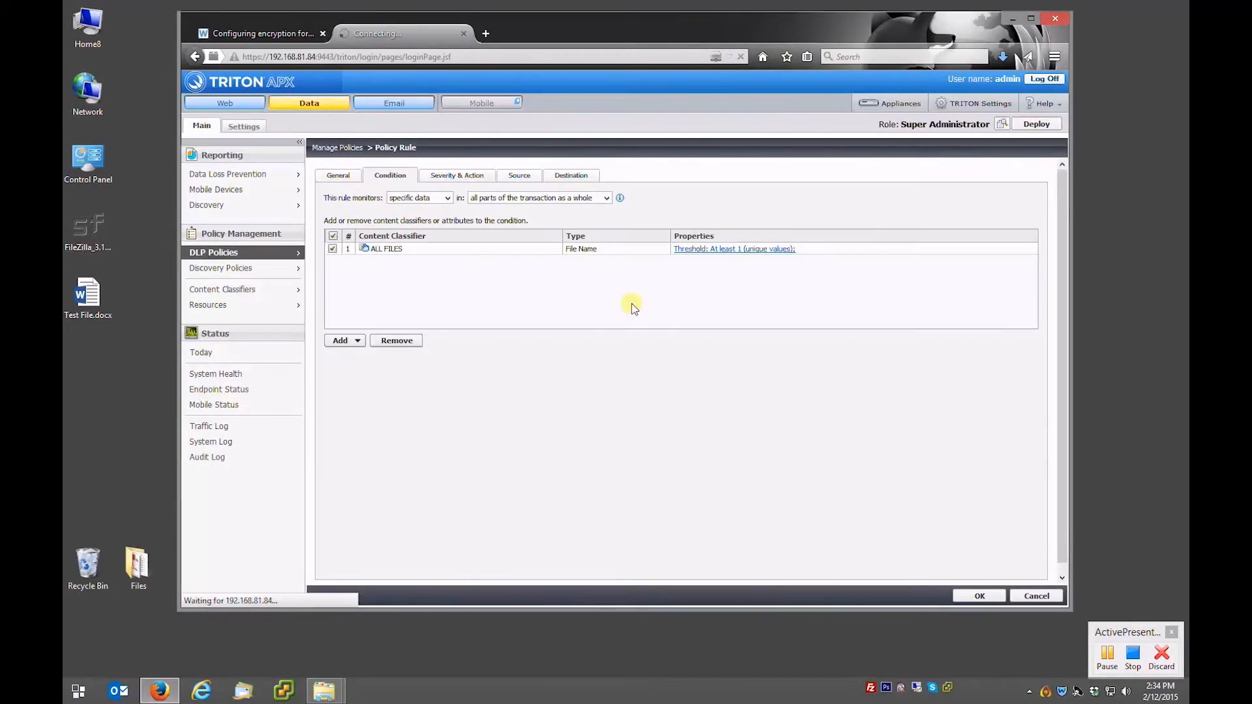
# Step: Filter the file property classifiers by exe and add Various Executables Formats to the USB Device Policy rule's condition
pyautogui.click(345, 347)
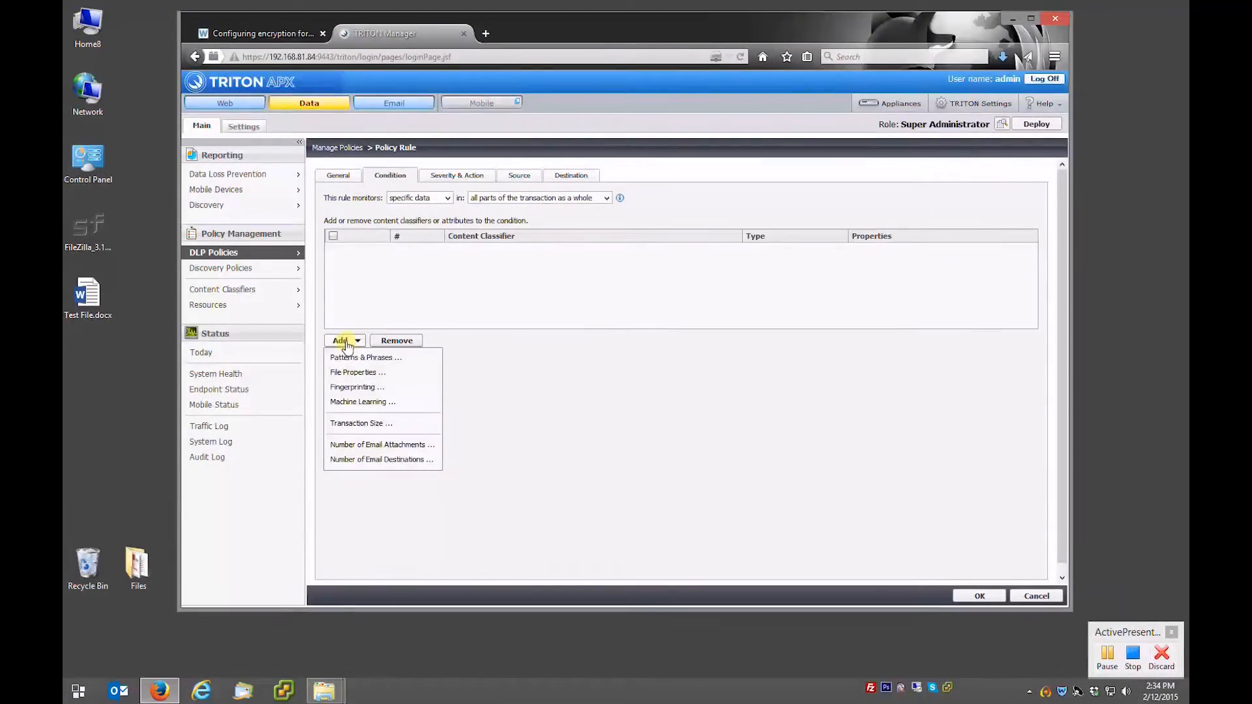
pyautogui.click(409, 371)
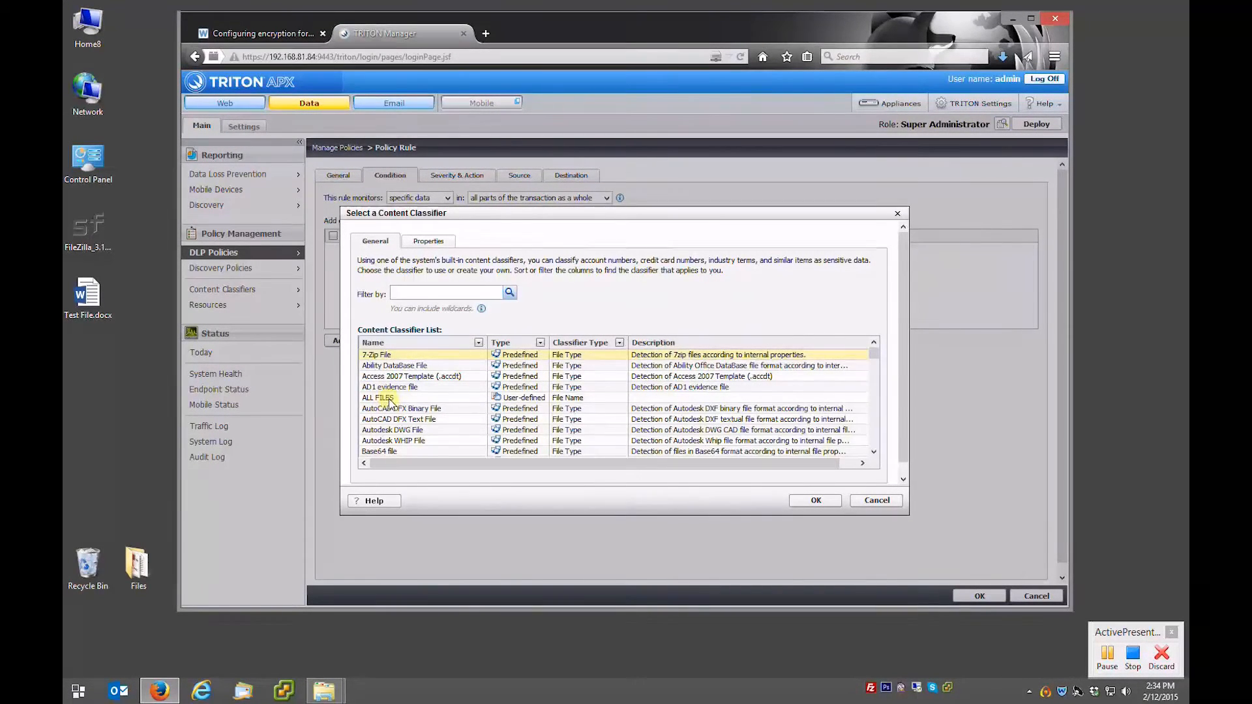
pyautogui.click(420, 293)
pyautogui.write('exe')
pyautogui.click(427, 306)
pyautogui.click(509, 293)
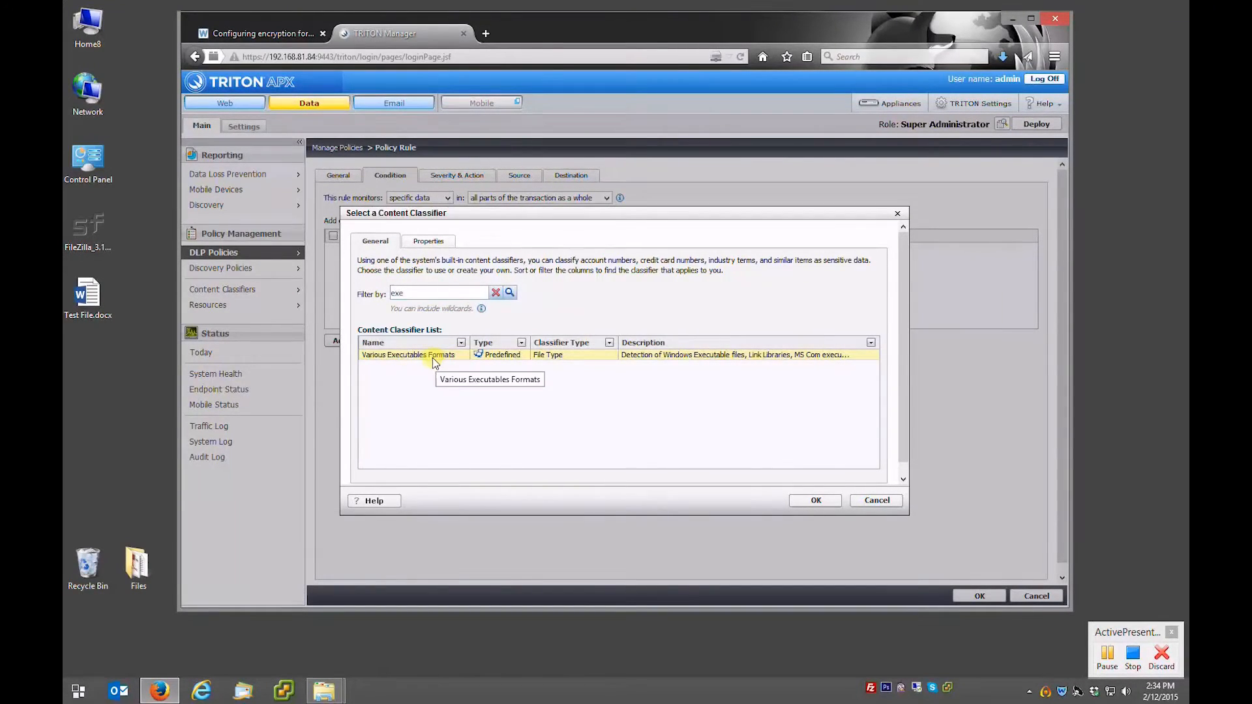
pyautogui.click(813, 500)
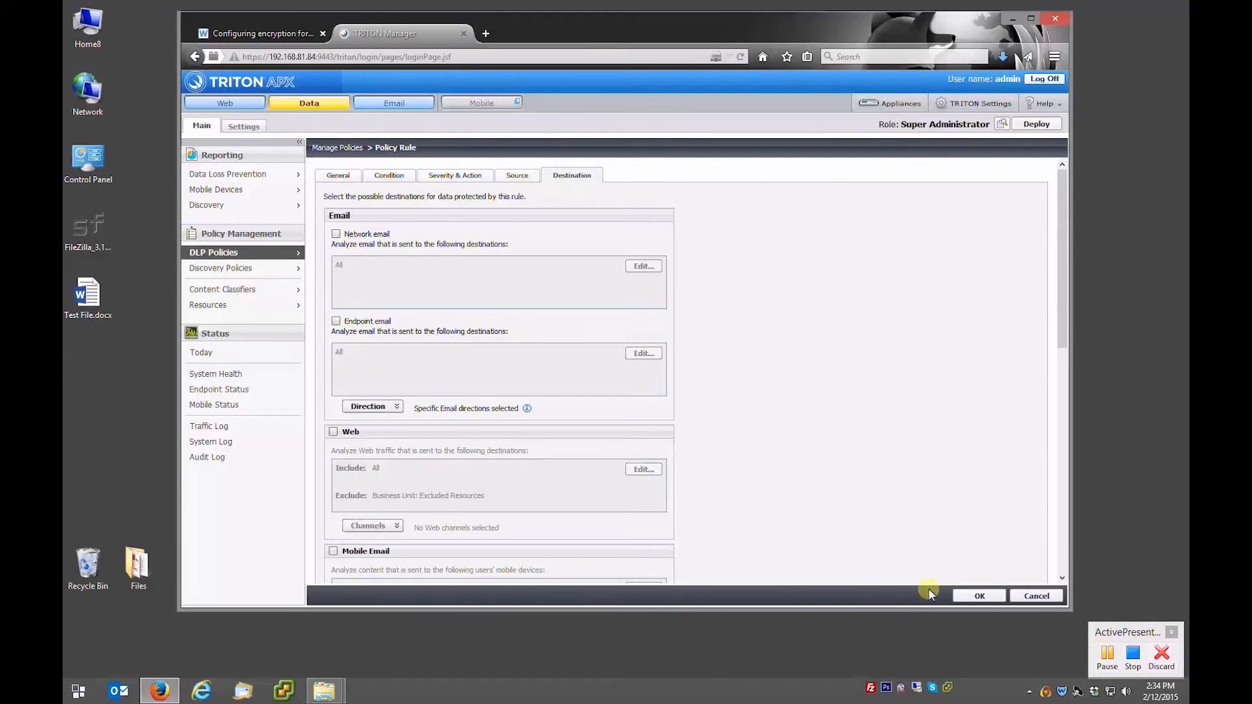
# Step: Save the USB Device Policy rule and deploy the current settings
pyautogui.click(978, 595)
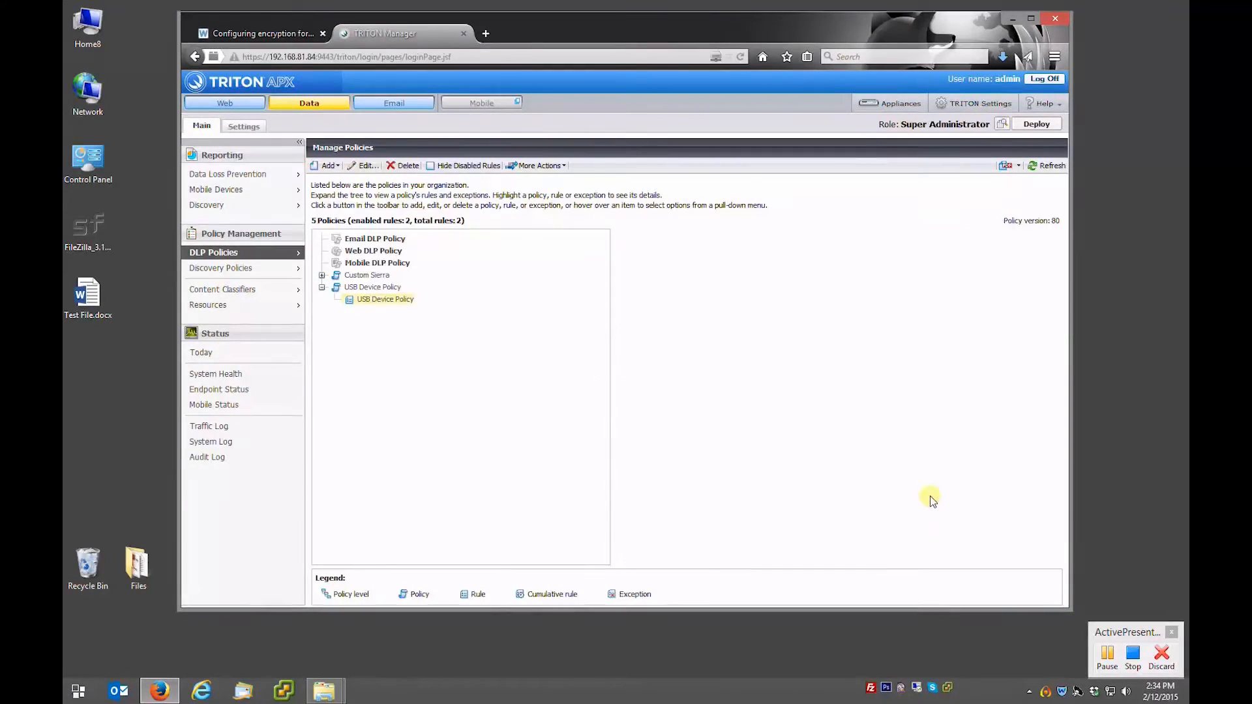
pyautogui.click(1038, 130)
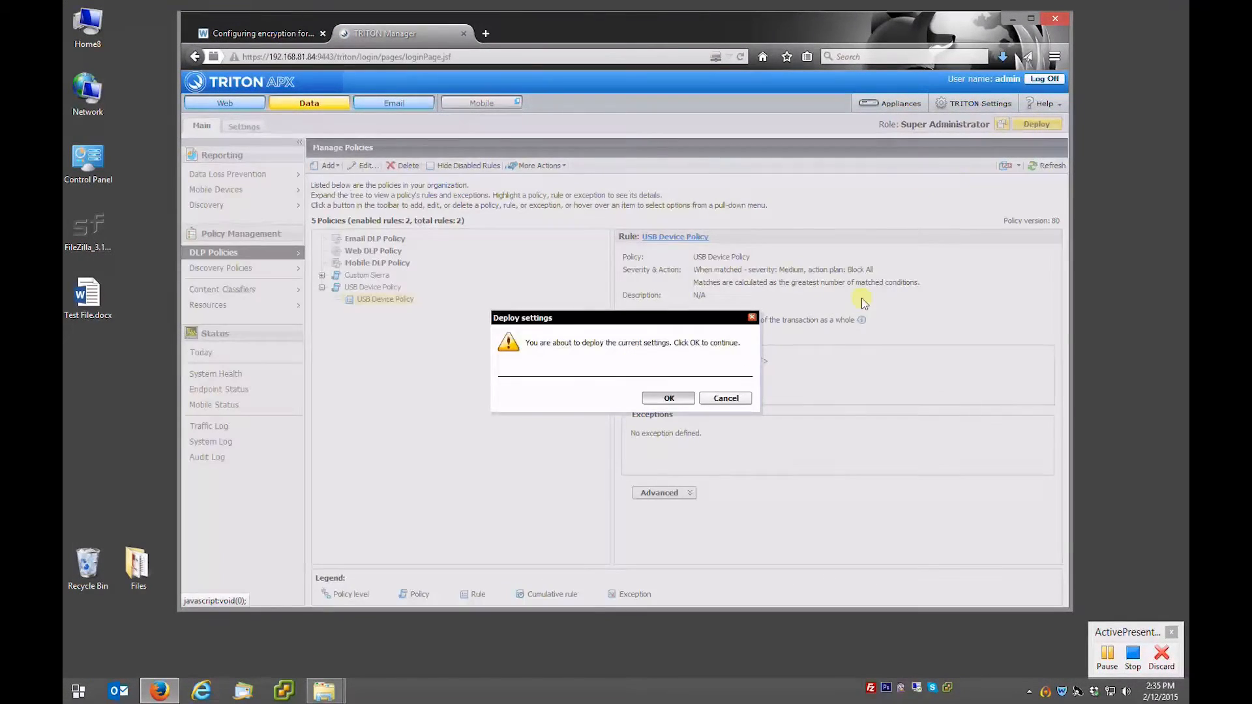
pyautogui.click(662, 396)
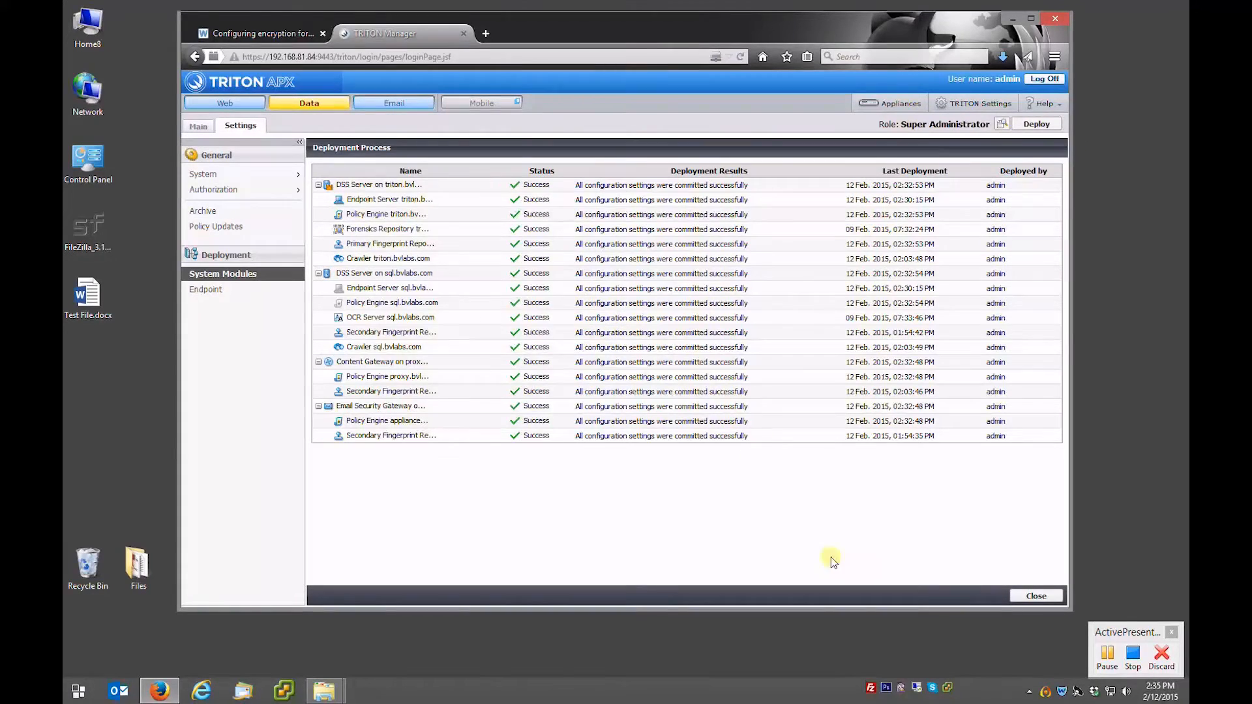
# Step: Open the TRITON AP-ENDPOINT DLP client, update its endpoint settings and close it
pyautogui.doubleClick(1067, 695)
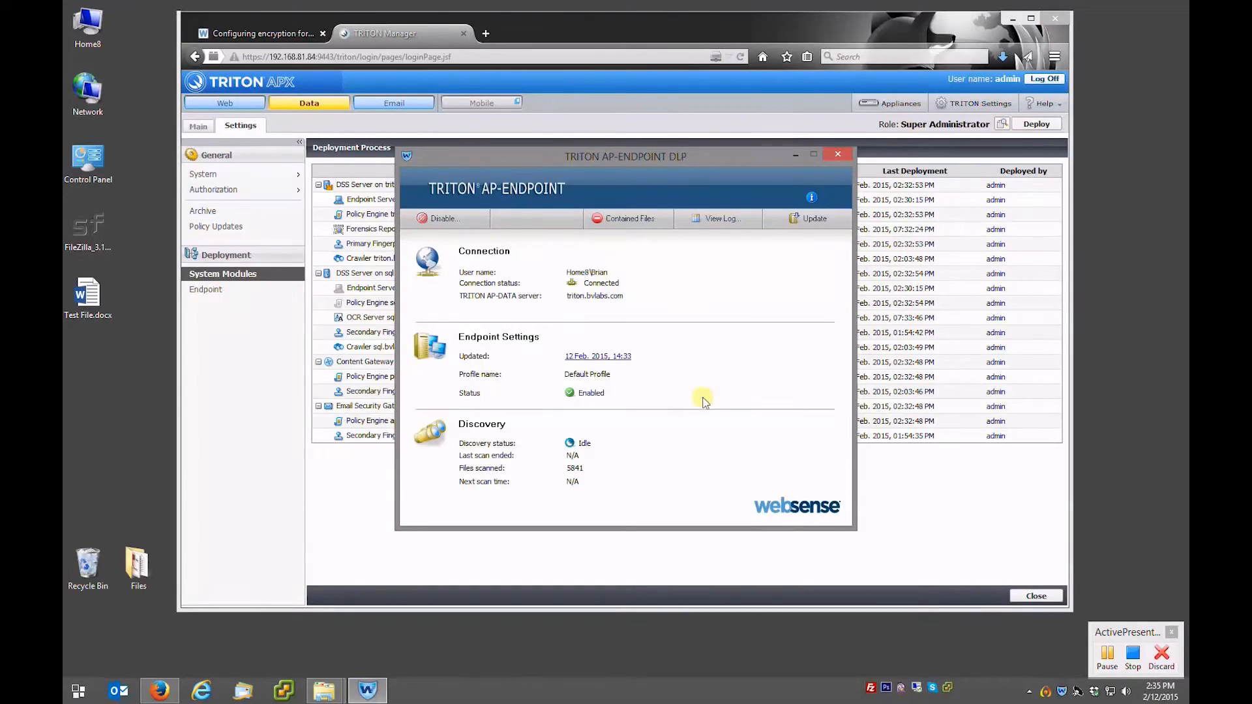
pyautogui.click(820, 217)
pyautogui.click(732, 373)
pyautogui.click(838, 156)
pyautogui.click(837, 154)
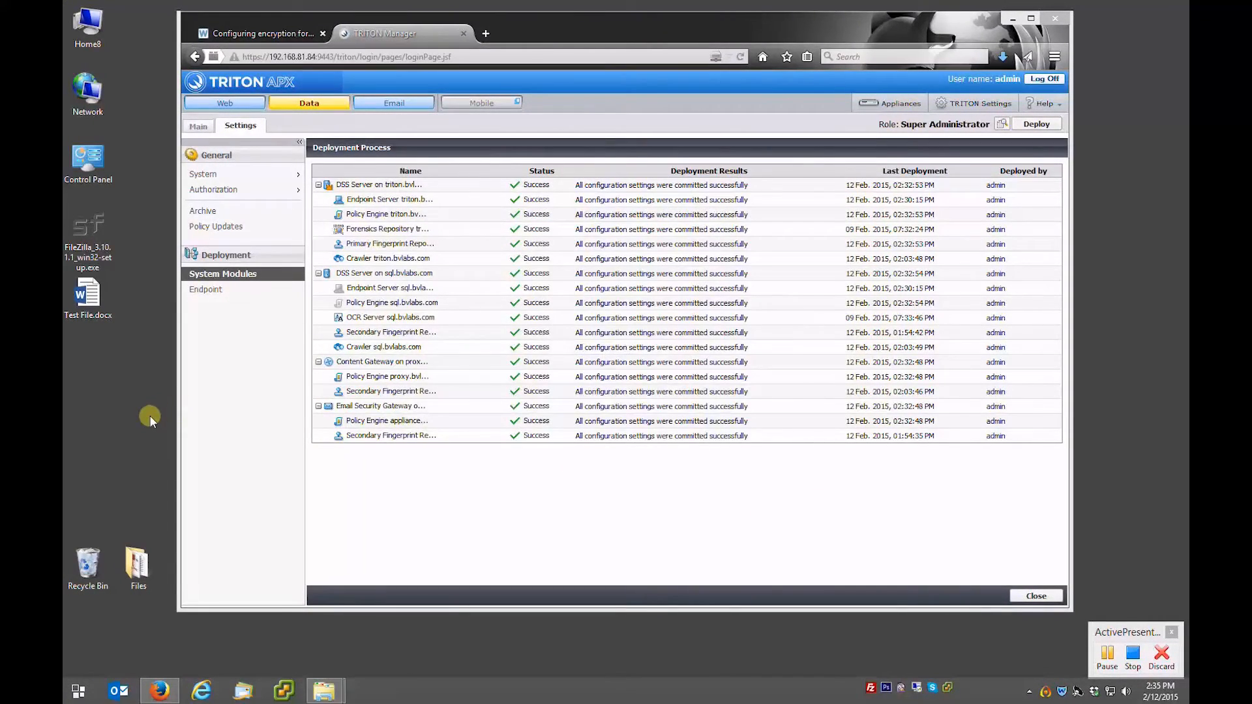
# Step: Open the USB (E:) drive, copy Test File.docx from the desktop onto it and try to copy FileZilla_3.10.1.1_win32-setup.exe
pyautogui.doubleClick(87, 26)
pyautogui.doubleClick(747, 303)
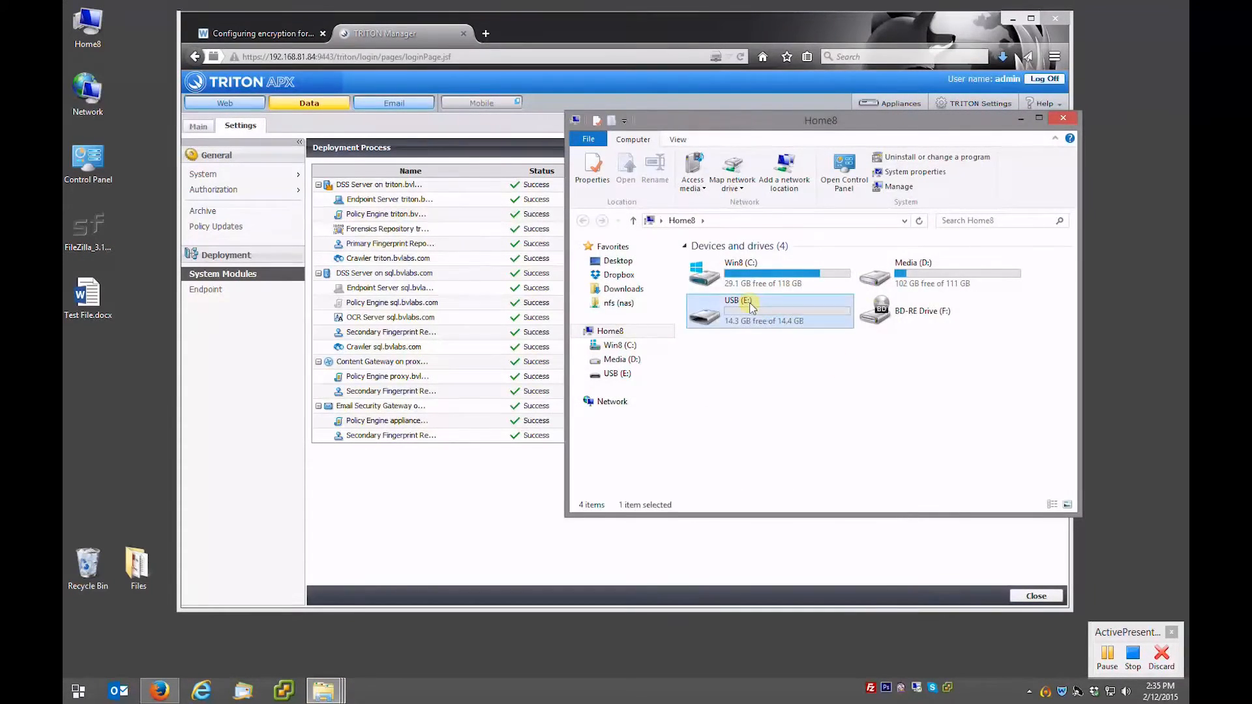
pyautogui.click(85, 376)
pyautogui.moveTo(103, 305); pyautogui.dragTo(791, 319)
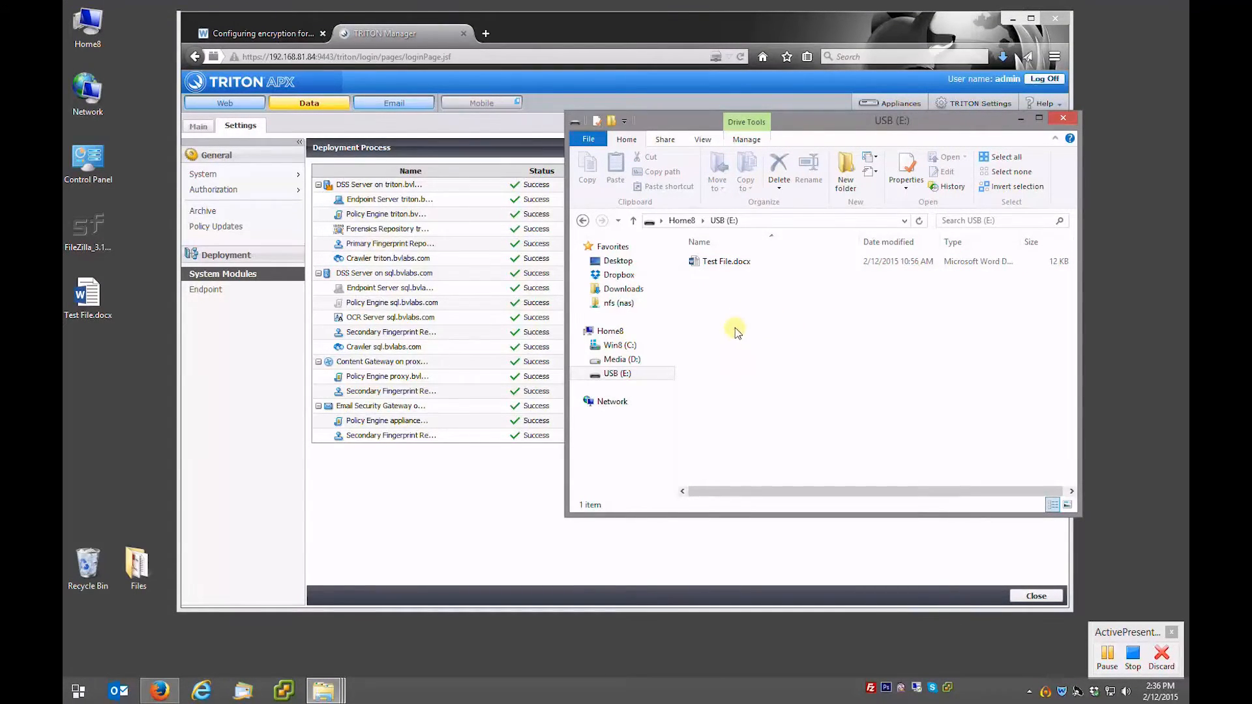
pyautogui.click(91, 238)
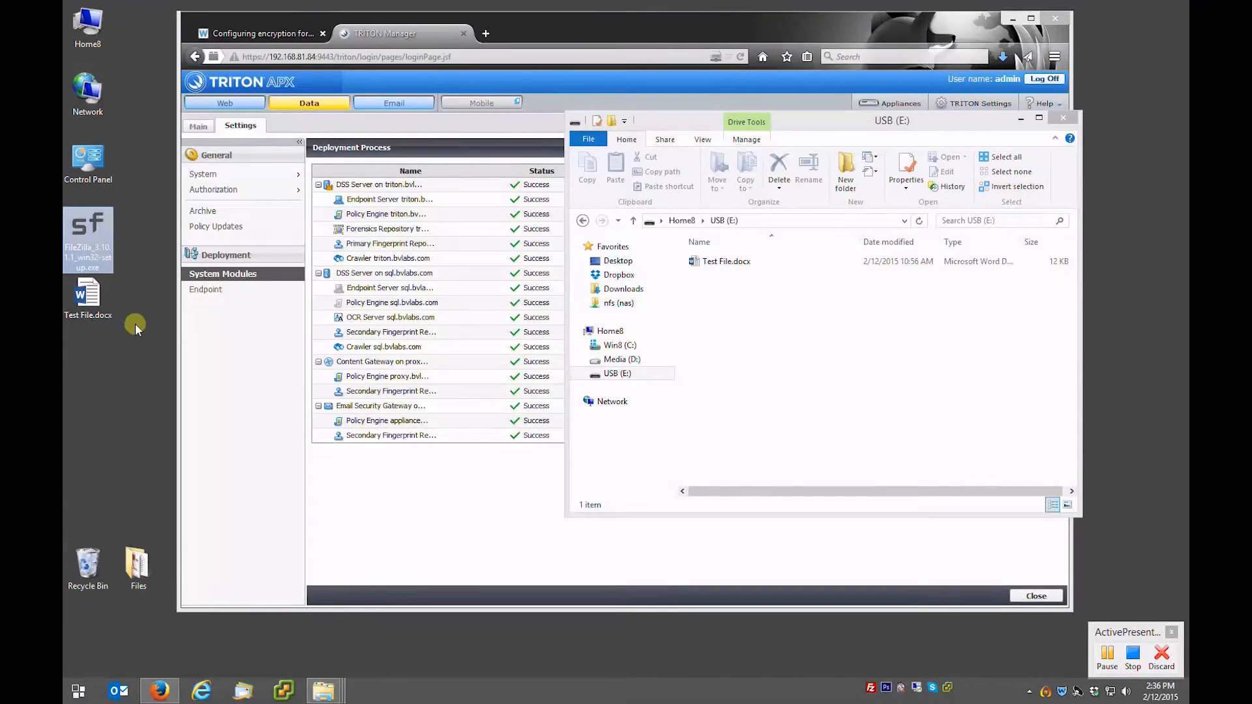
pyautogui.moveTo(99, 253); pyautogui.dragTo(831, 348)
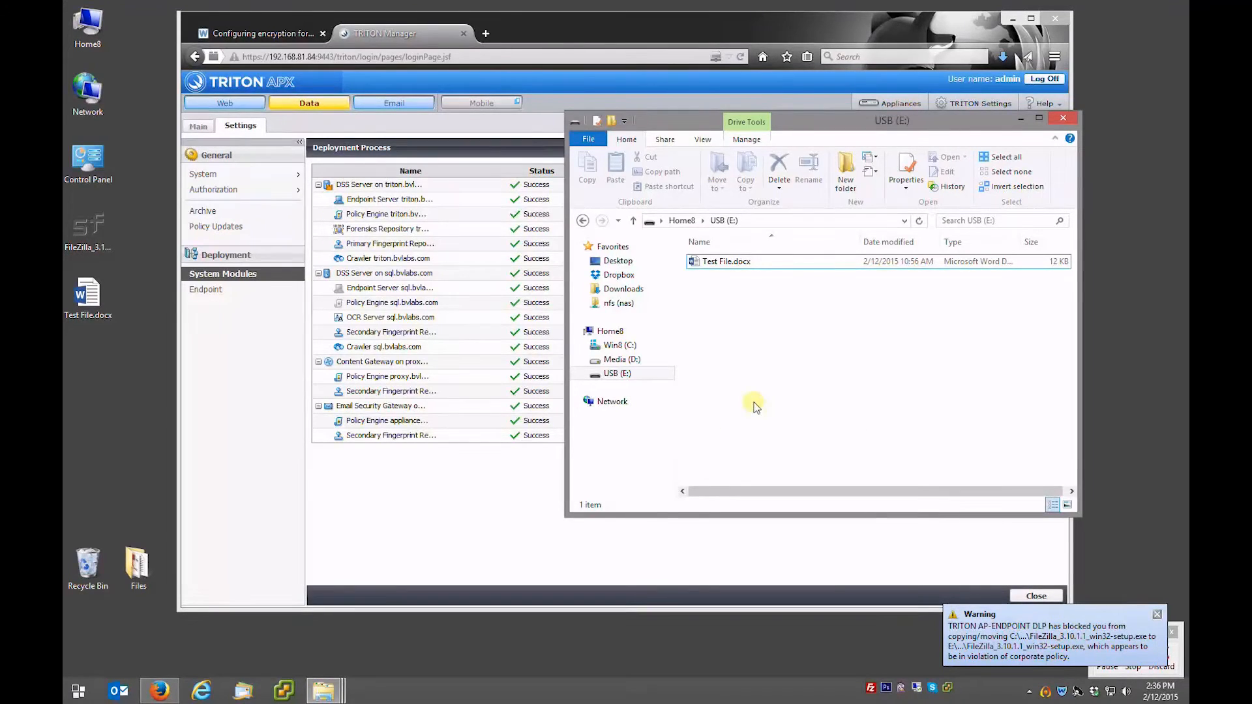
# Step: Remove the .exe extension from the FileZilla setup file on the desktop and try to copy the renamed file to the USB drive
pyautogui.click(69, 336)
pyautogui.click(101, 267)
pyautogui.click(102, 269)
pyautogui.click(108, 268)
pyautogui.press('BackSpace')
pyautogui.press('BackSpace')
pyautogui.press('BackSpace')
pyautogui.press('BackSpace')
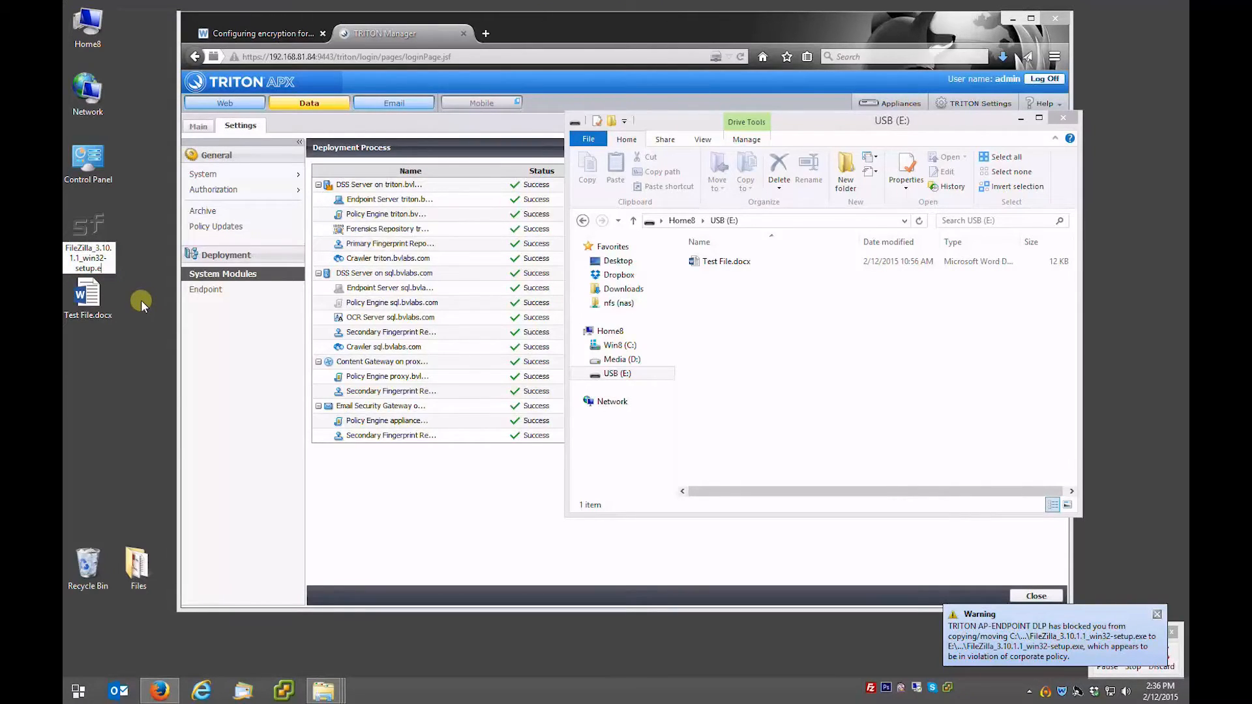
pyautogui.press('Return')
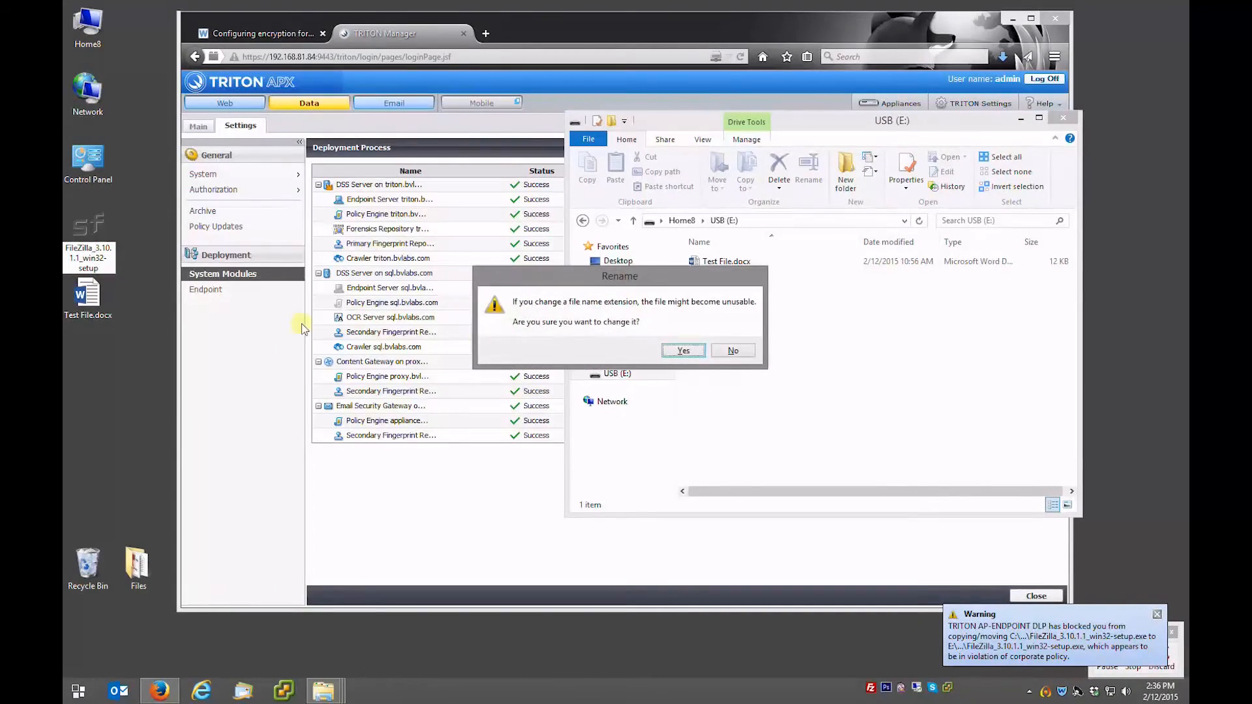
pyautogui.click(682, 350)
pyautogui.click(142, 368)
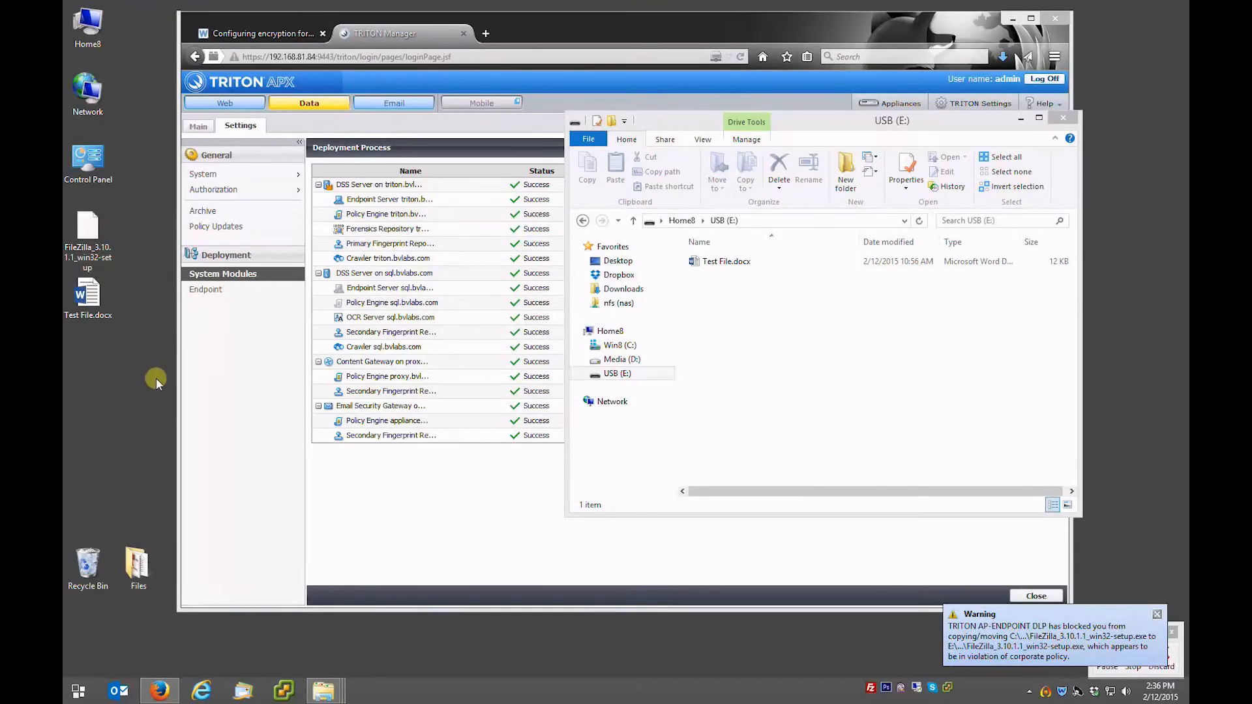
pyautogui.moveTo(92, 260)
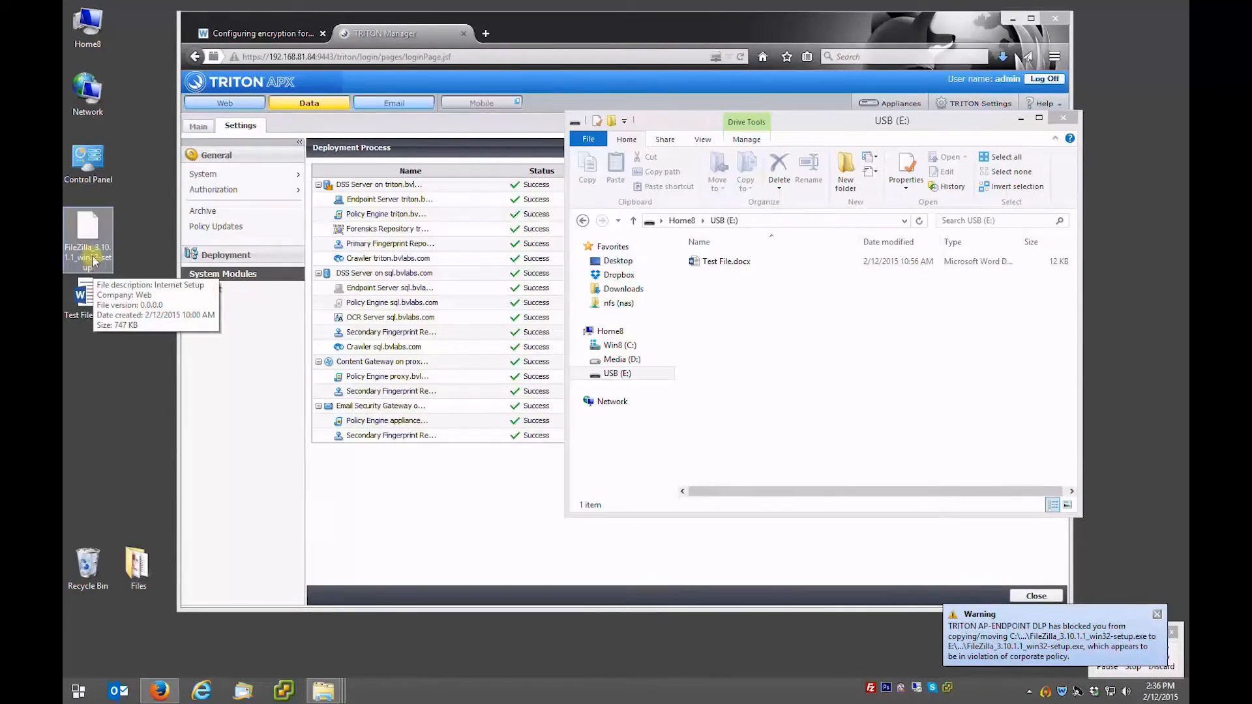
pyautogui.moveTo(92, 260); pyautogui.dragTo(799, 353)
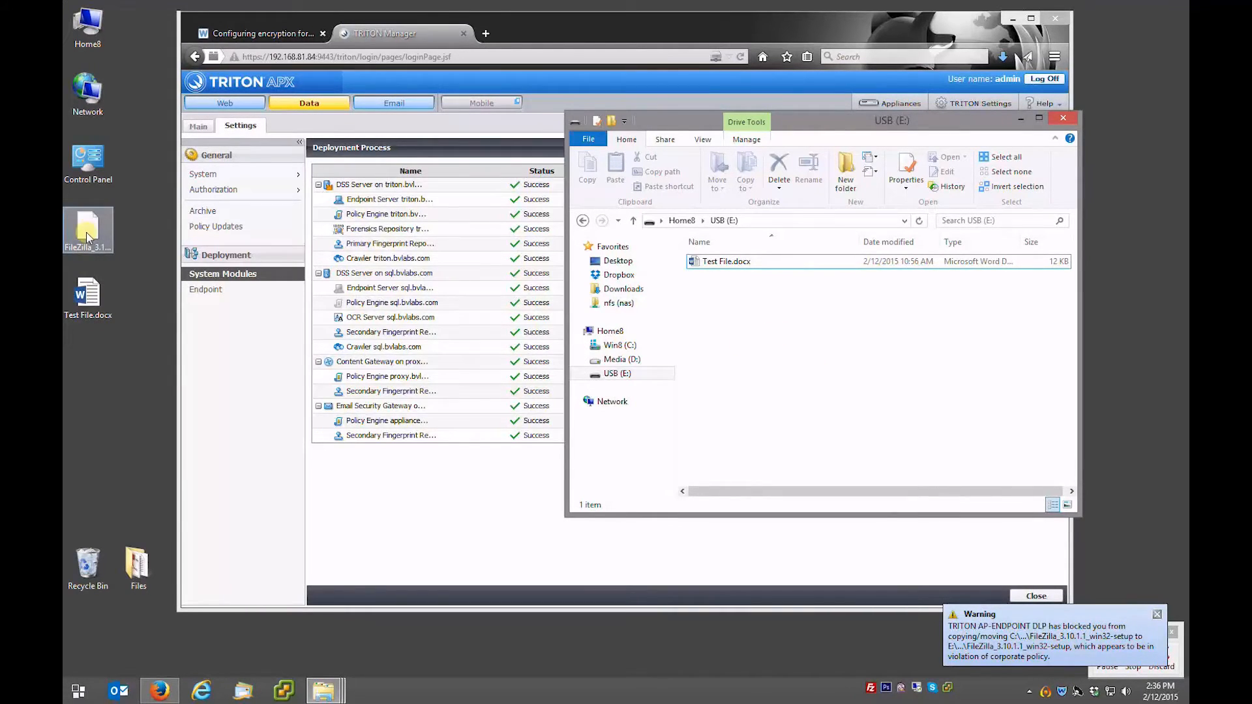
# Step: Rename the FileZilla setup file with a .docx extension, try to copy it to the USB drive and dismiss the warning
pyautogui.click(89, 251)
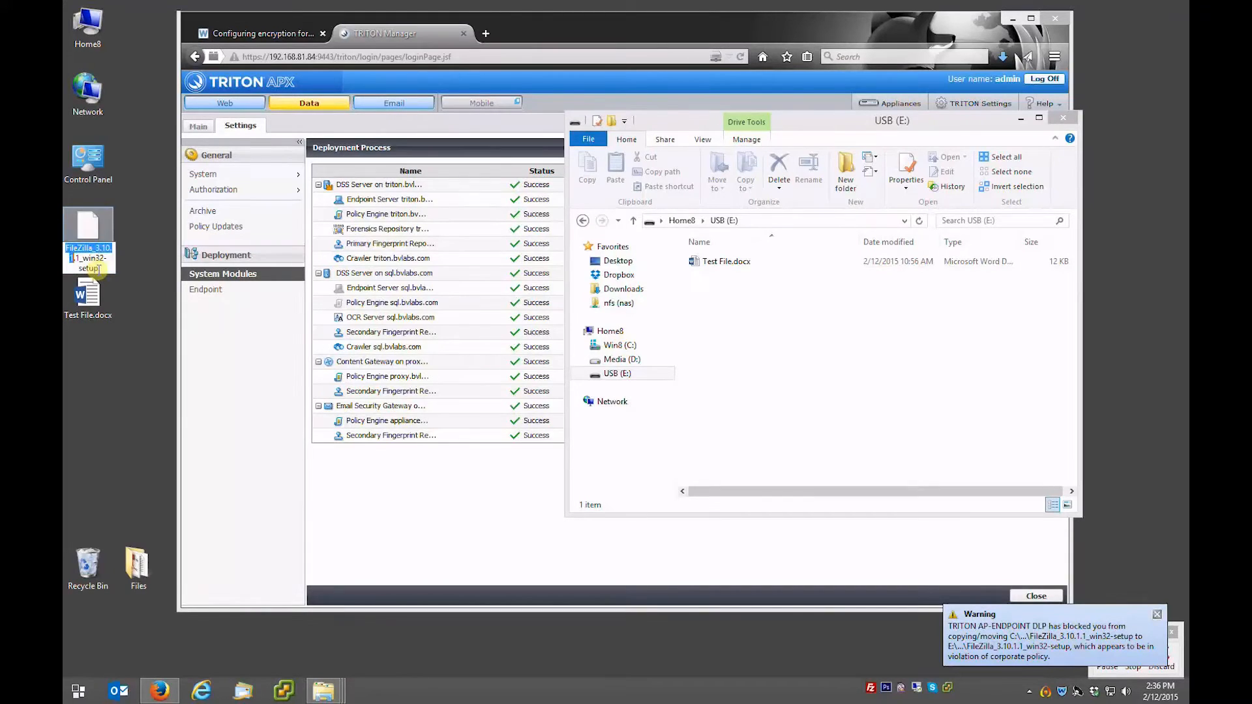
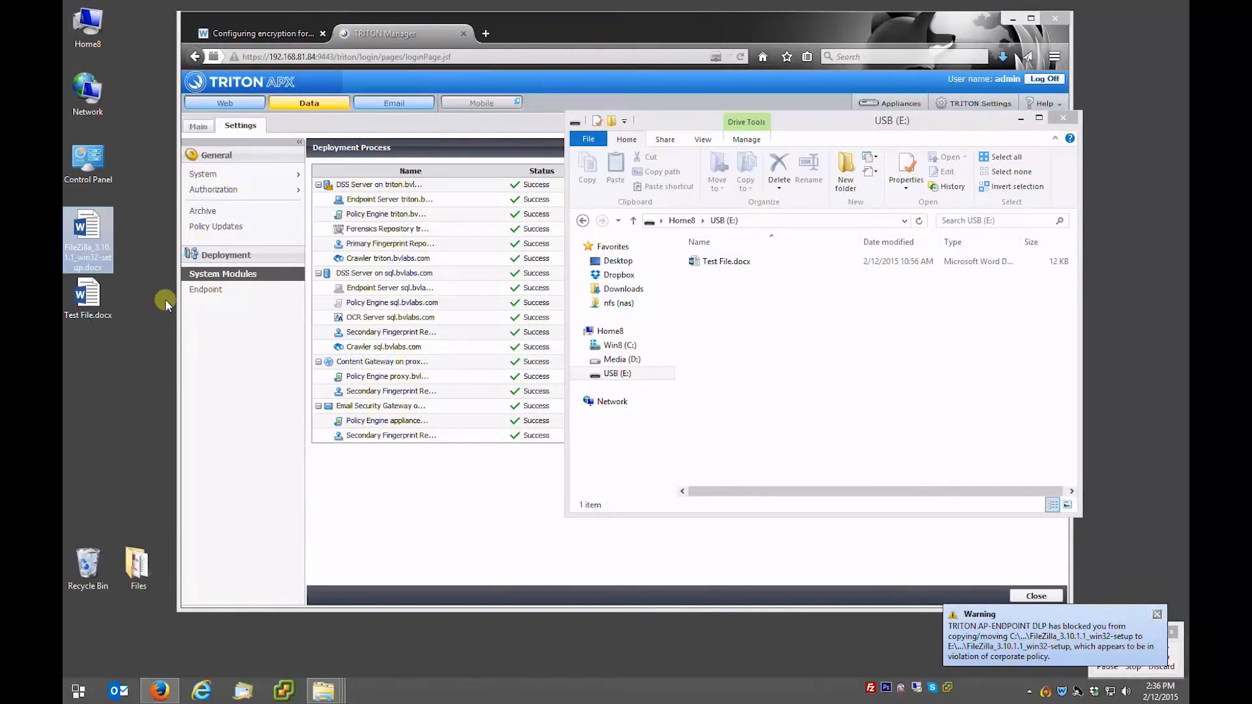
pyautogui.moveTo(85, 242); pyautogui.dragTo(769, 353)
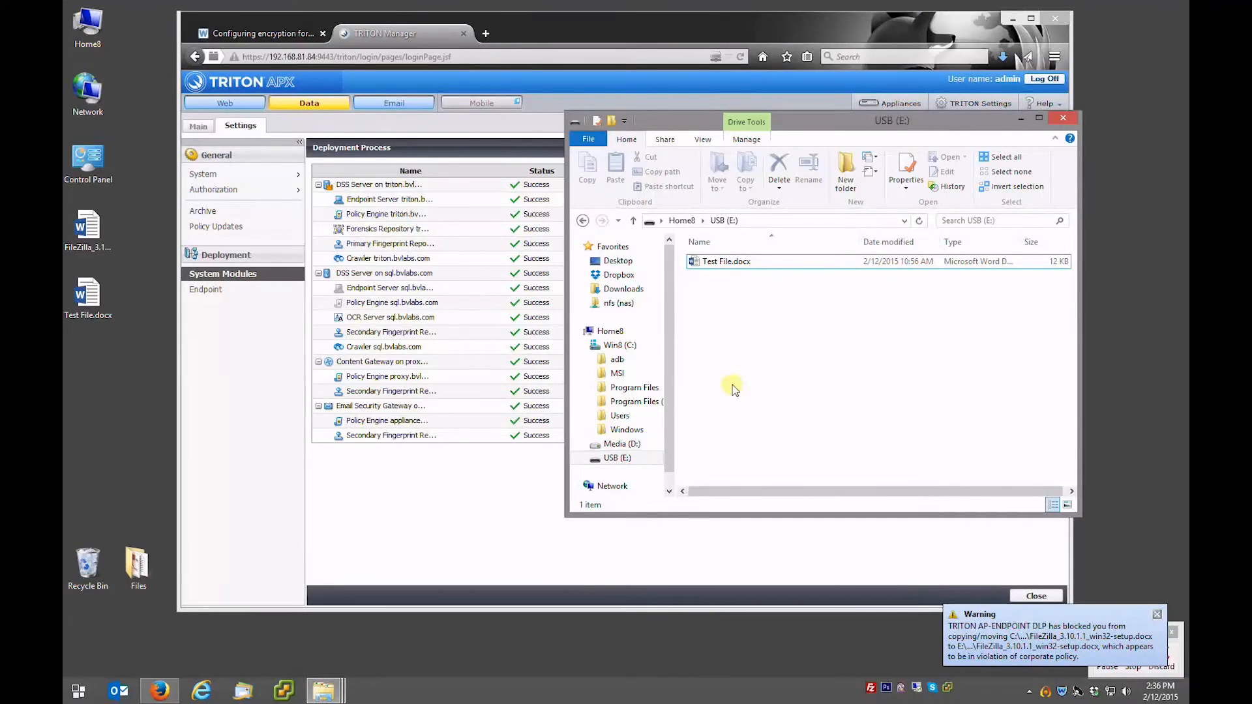
pyautogui.click(1157, 616)
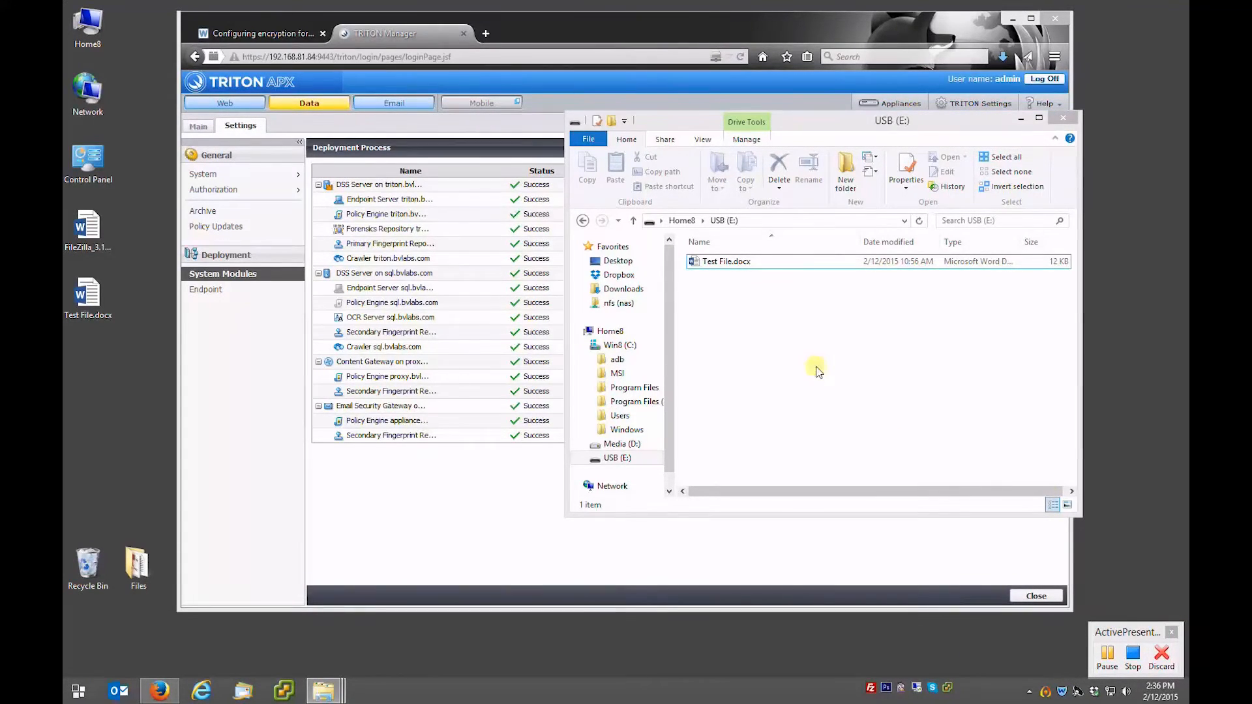
# Step: Change the FileZilla setup file's extension back to .exe and shift the USB drive window aside
pyautogui.click(91, 251)
pyautogui.click(93, 266)
pyautogui.moveTo(91, 268); pyautogui.dragTo(112, 268)
pyautogui.write('exe')
pyautogui.press('Return')
pyautogui.press('Return')
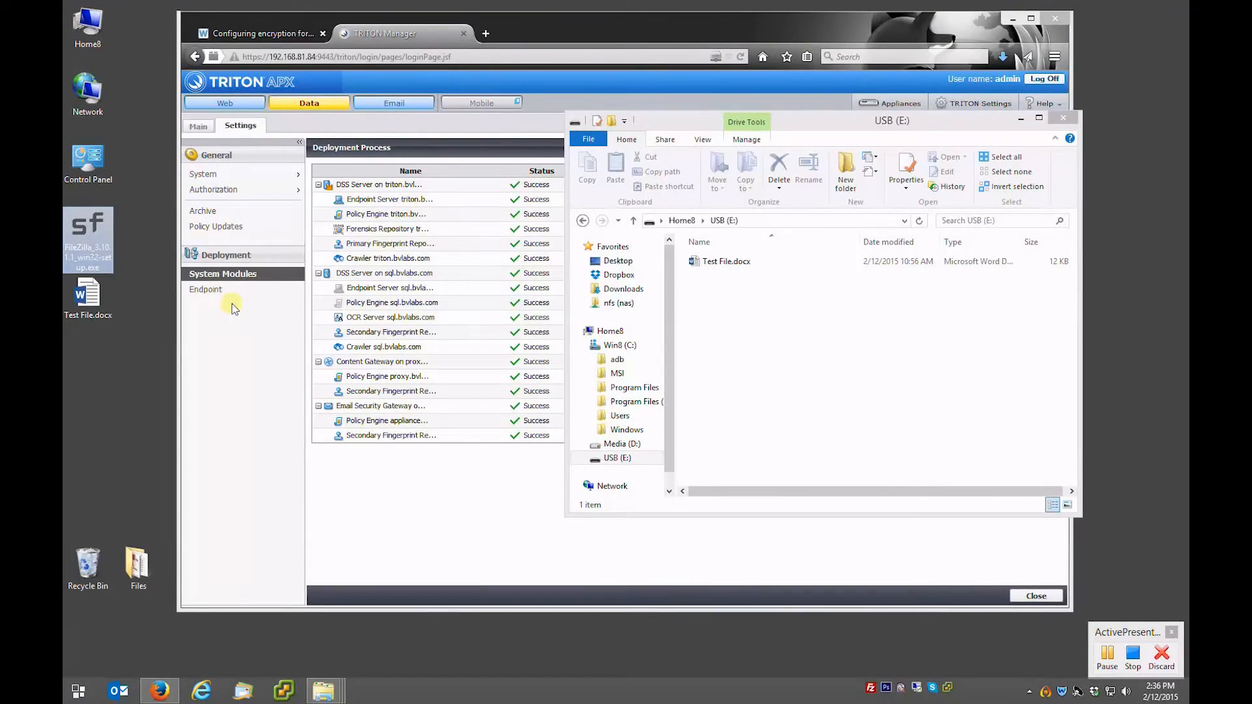
pyautogui.click(768, 377)
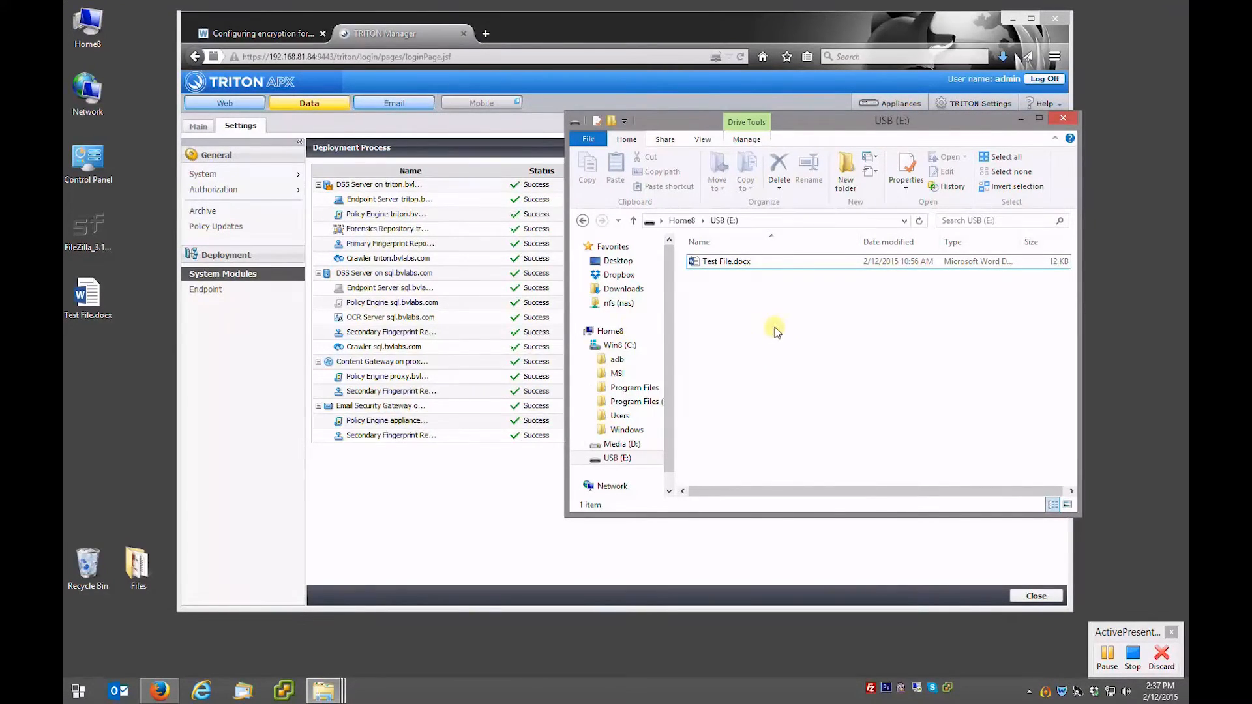
pyautogui.moveTo(686, 122); pyautogui.dragTo(752, 137)
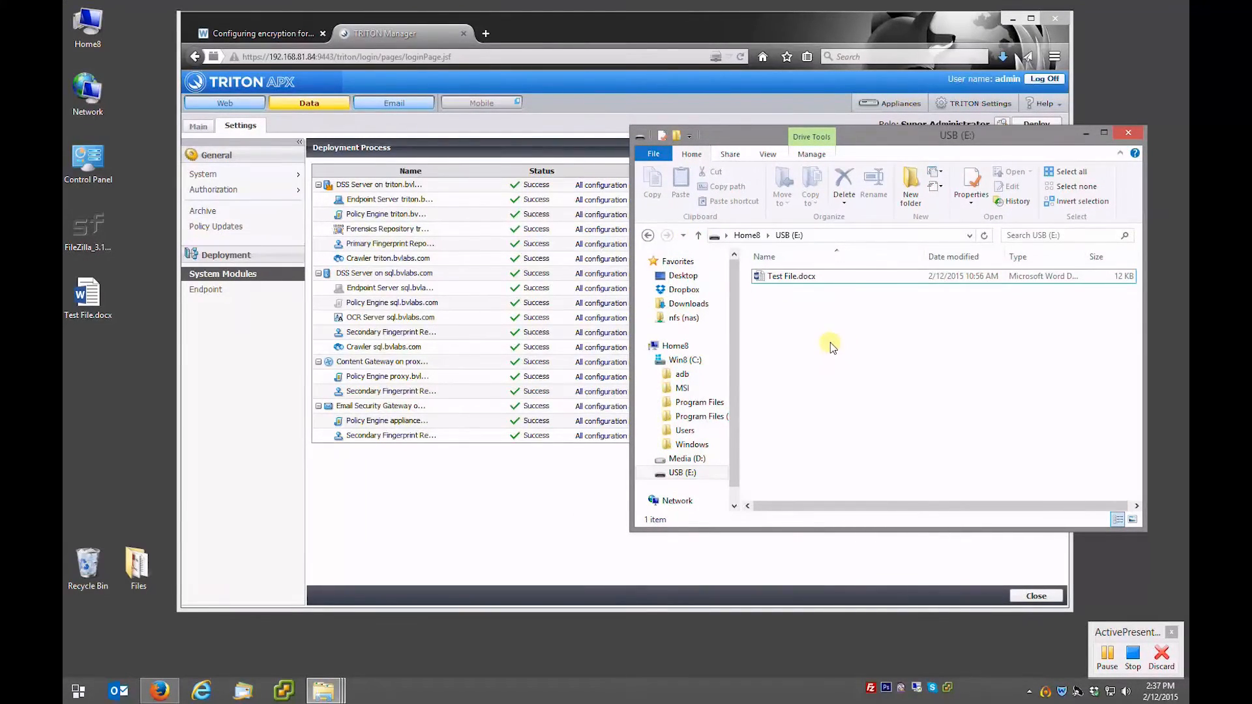
# Step: Return to TRITON Manager's DLP policy management and open the condition settings of the USB Device Policy rule
pyautogui.click(204, 129)
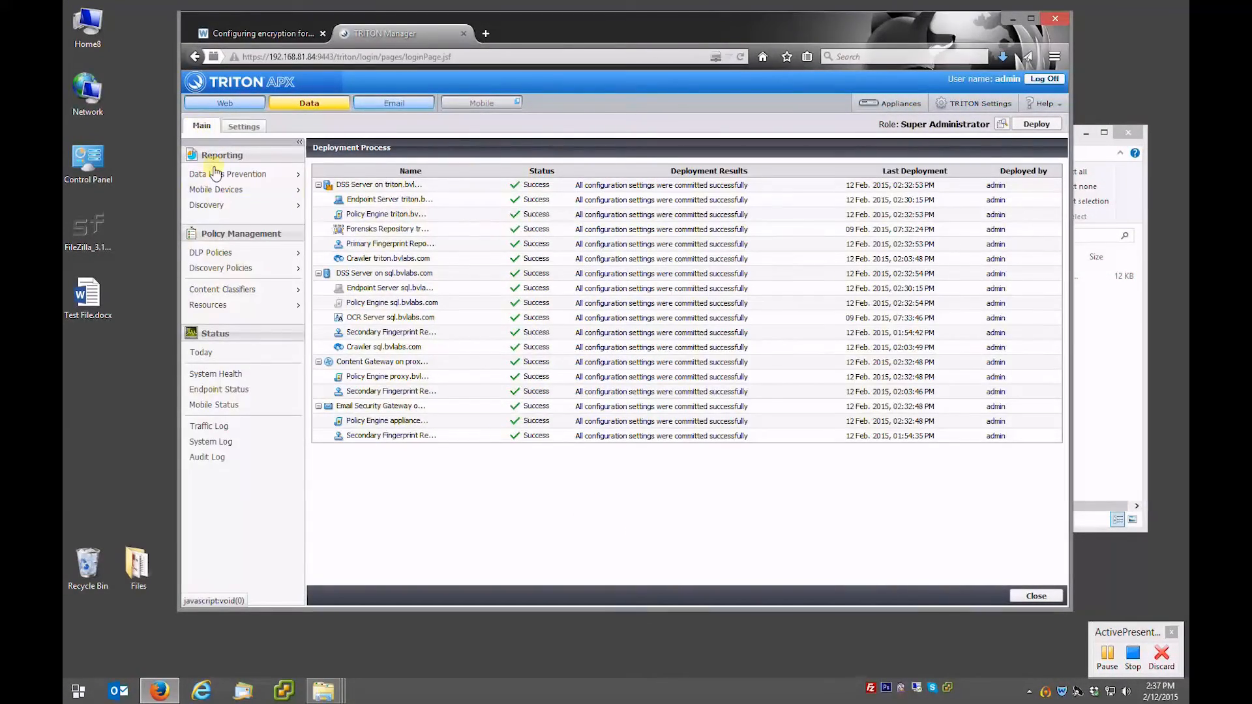
pyautogui.moveTo(228, 254)
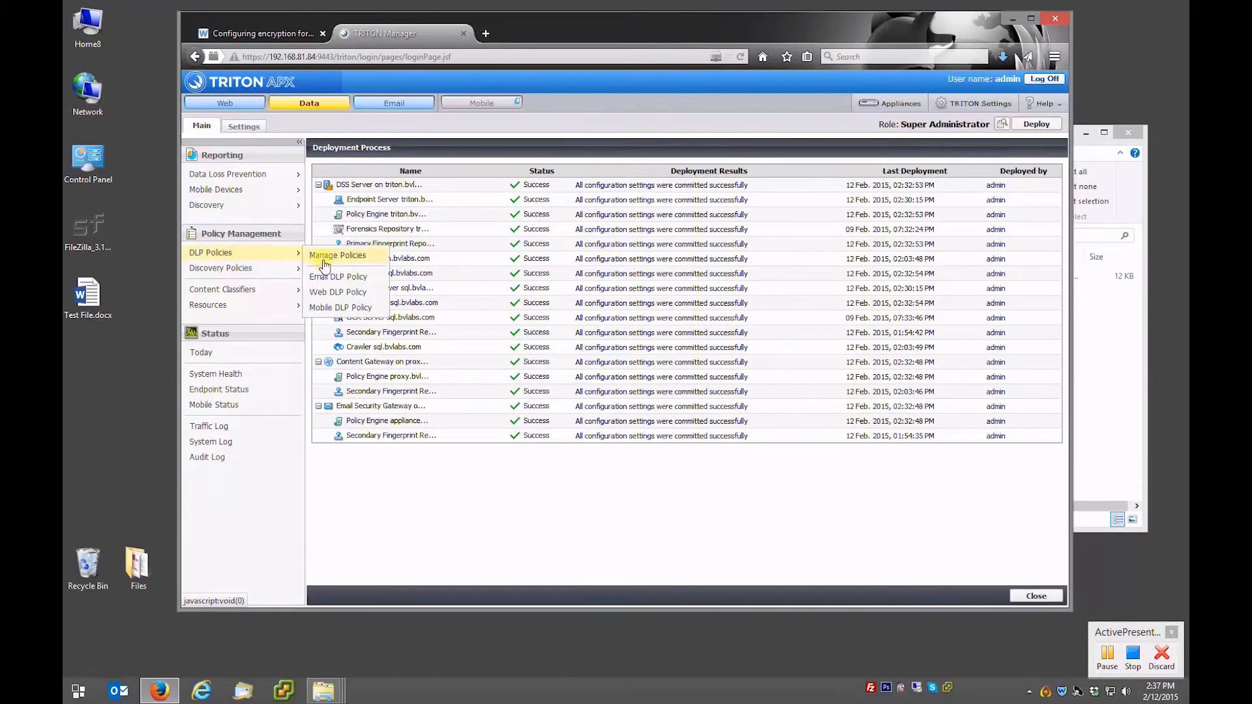
pyautogui.click(334, 258)
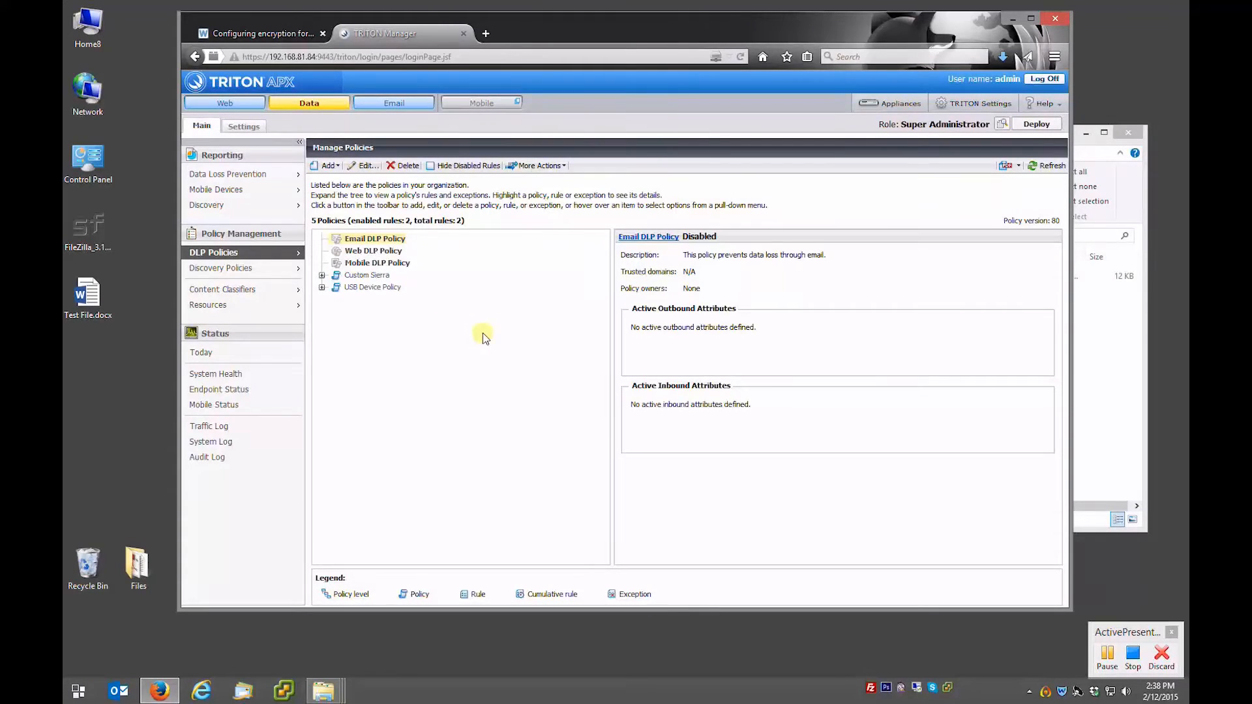
pyautogui.click(321, 287)
pyautogui.click(382, 301)
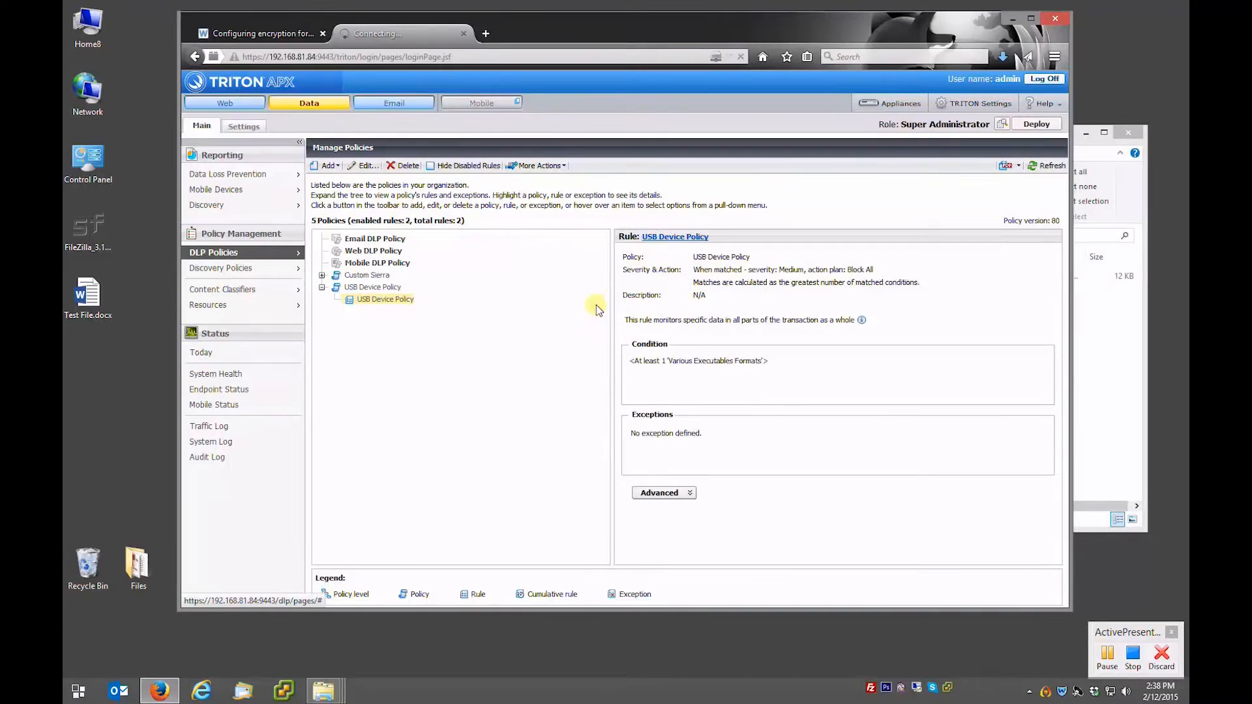
pyautogui.click(675, 236)
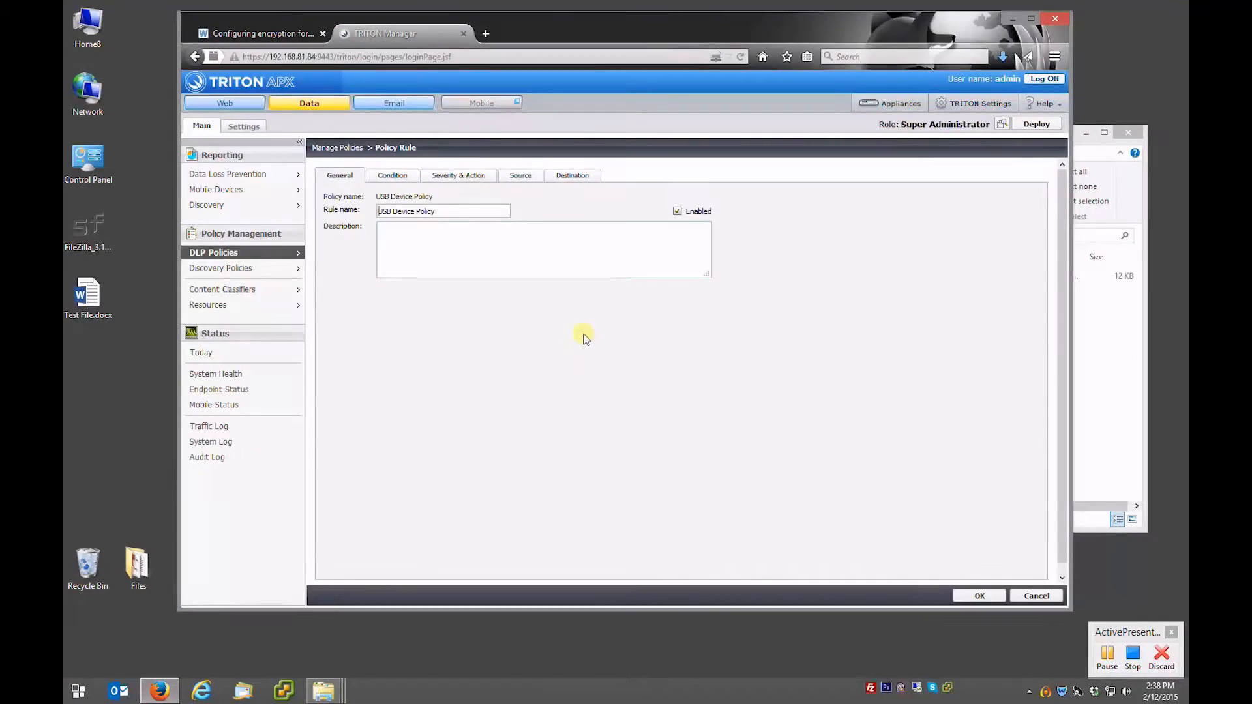
pyautogui.click(389, 177)
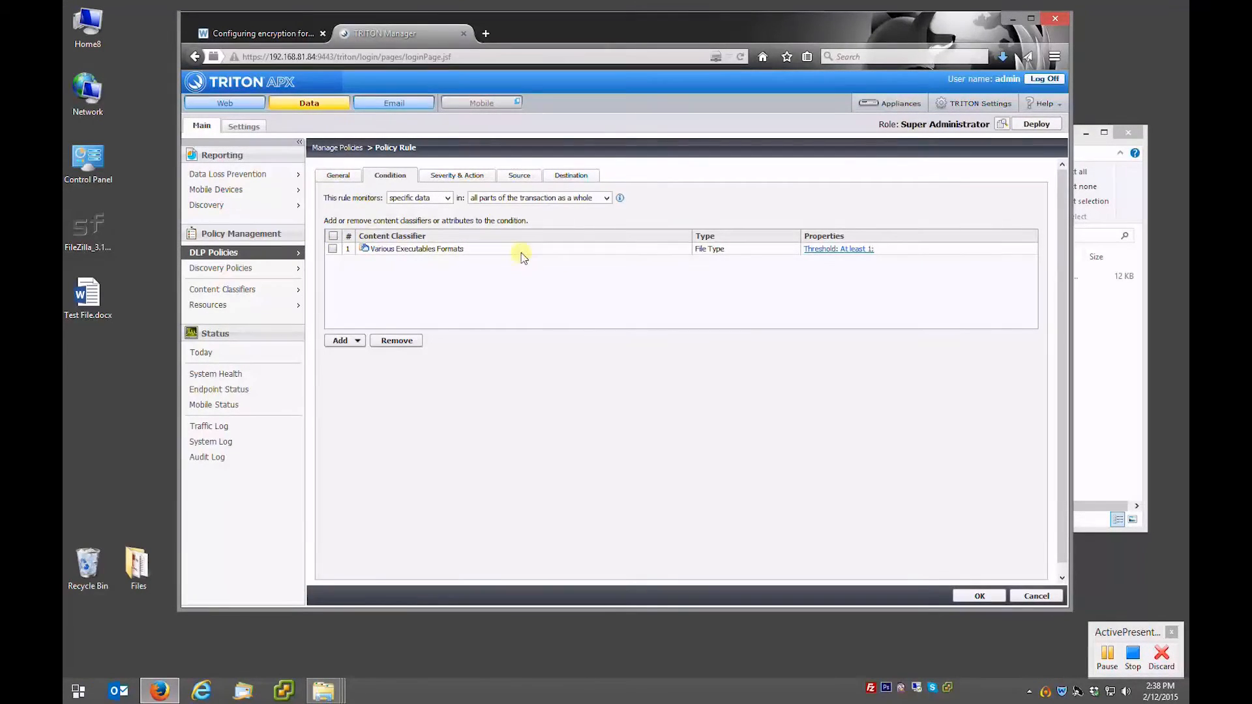
# Step: Replace the Various Executables Formats classifier in the rule's condition with the user-defined ALL FILES classifier
pyautogui.click(333, 249)
pyautogui.click(399, 343)
pyautogui.click(651, 292)
pyautogui.click(357, 341)
pyautogui.click(403, 355)
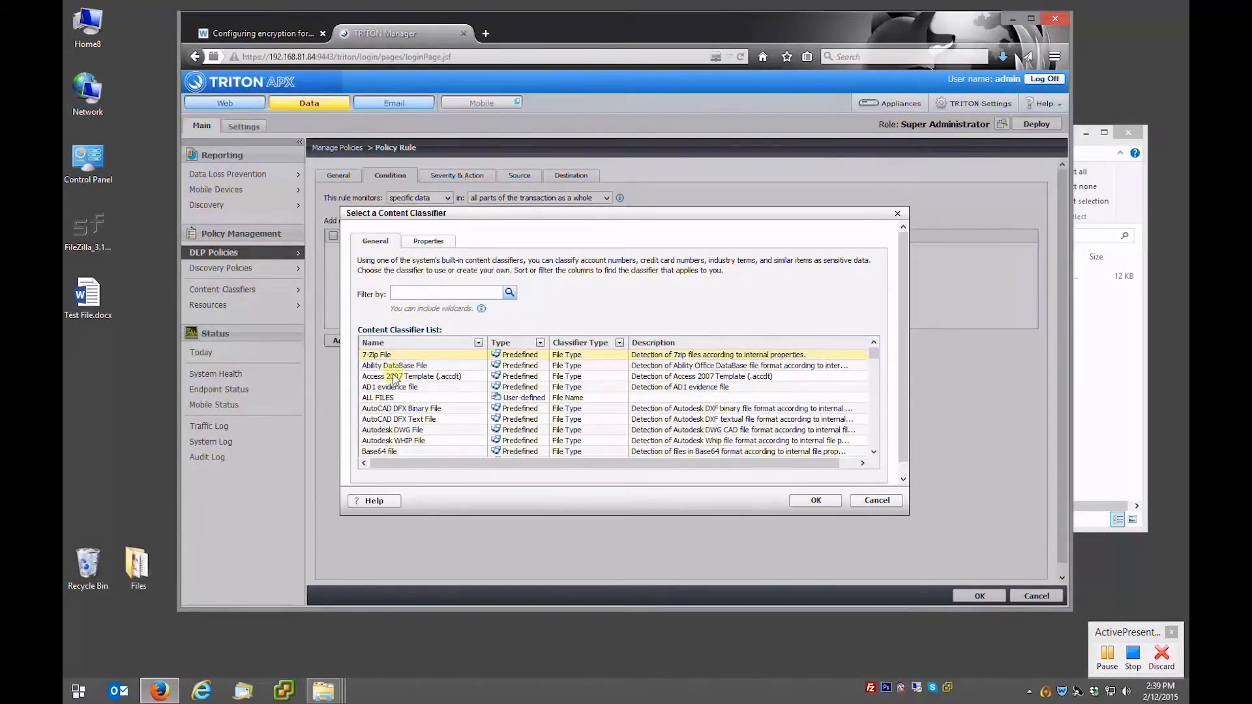
pyautogui.click(385, 398)
pyautogui.click(816, 500)
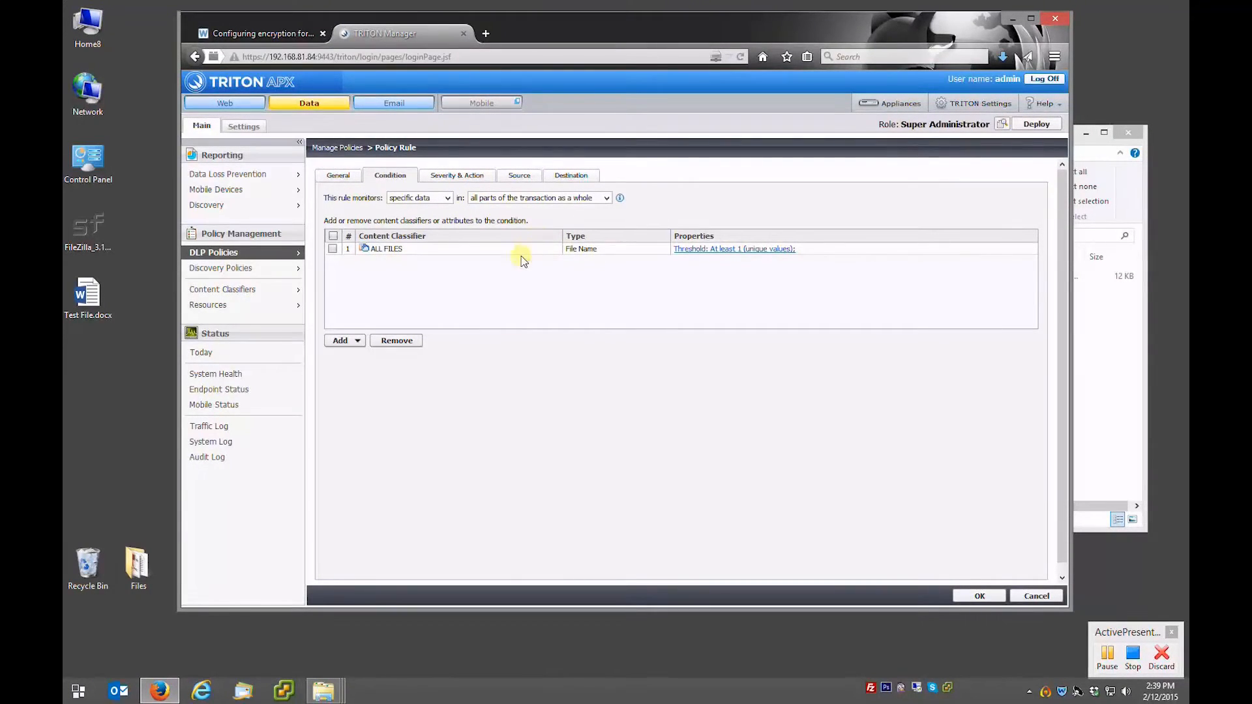
# Step: In the rule's severity and action settings, create an action plan named USB Encrypt with endpoint removable media set to Encrypt with profile key
pyautogui.click(456, 178)
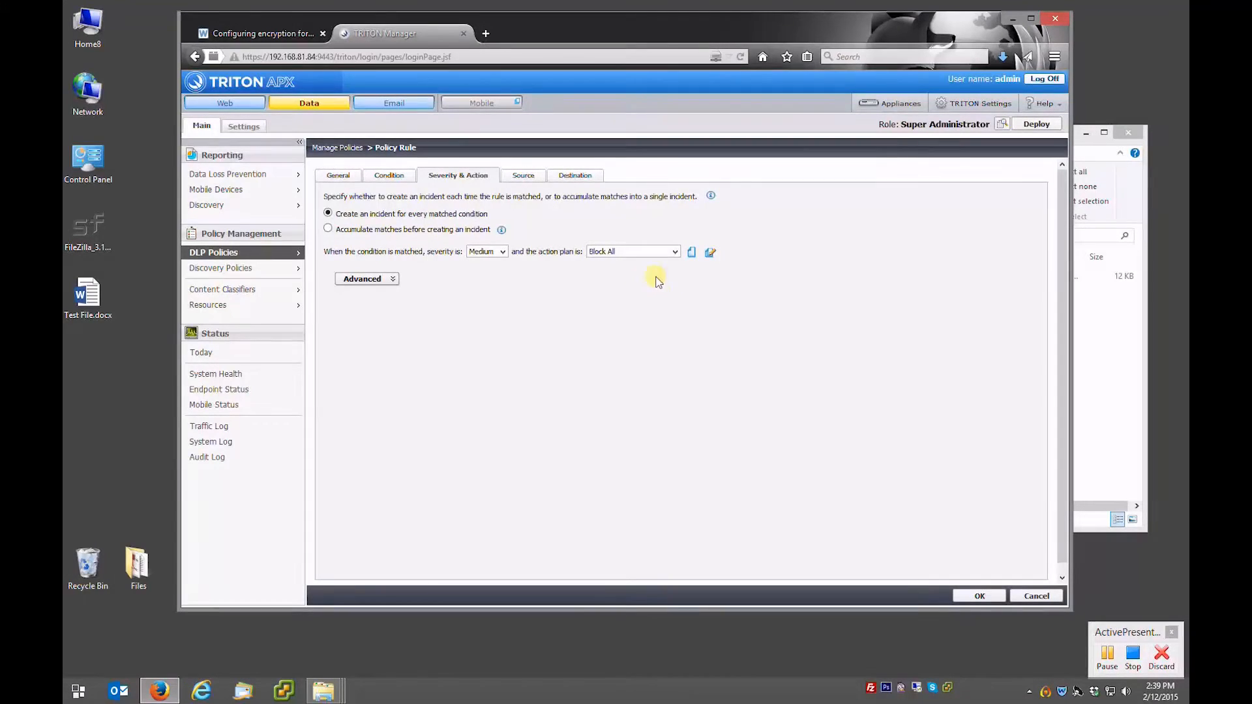
pyautogui.click(626, 252)
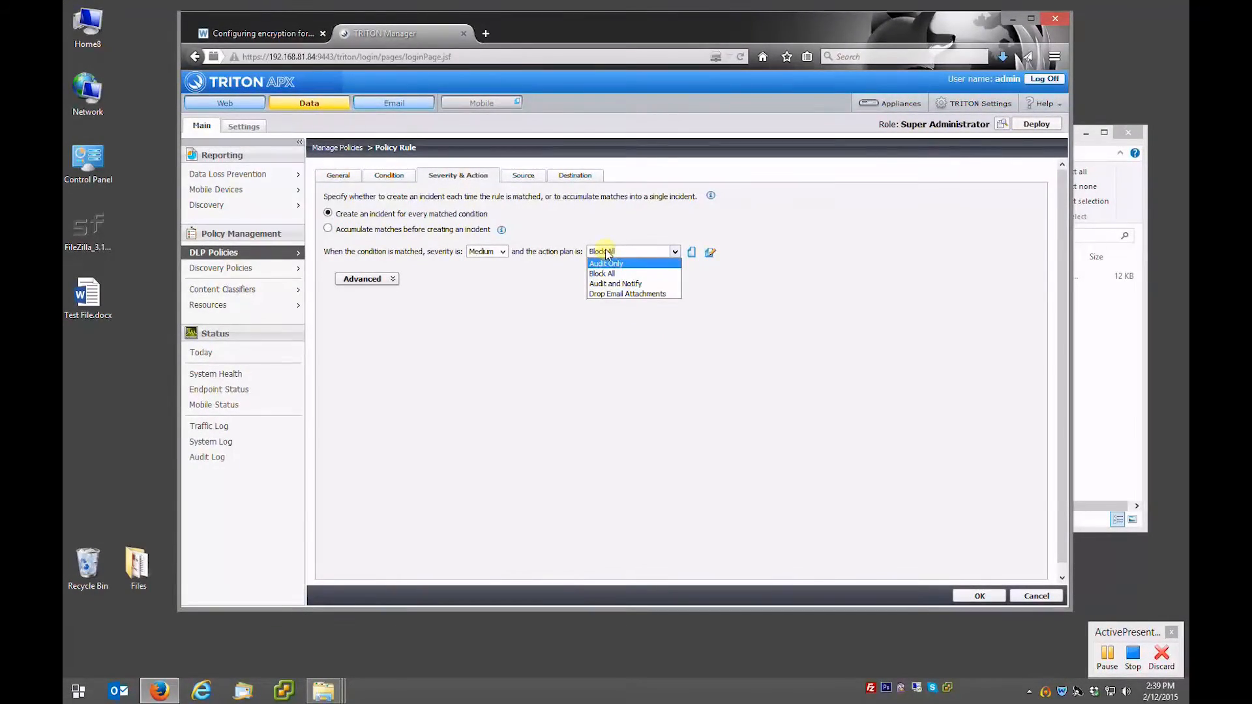
pyautogui.click(571, 341)
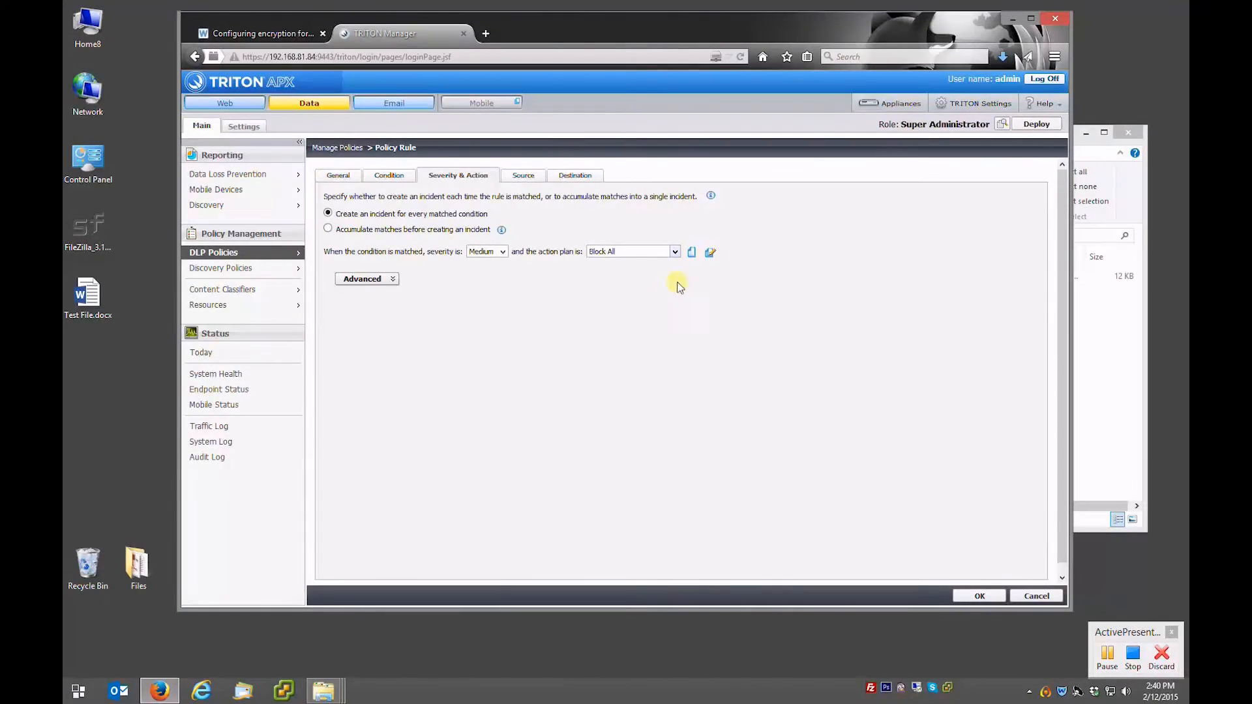
pyautogui.moveTo(241, 310)
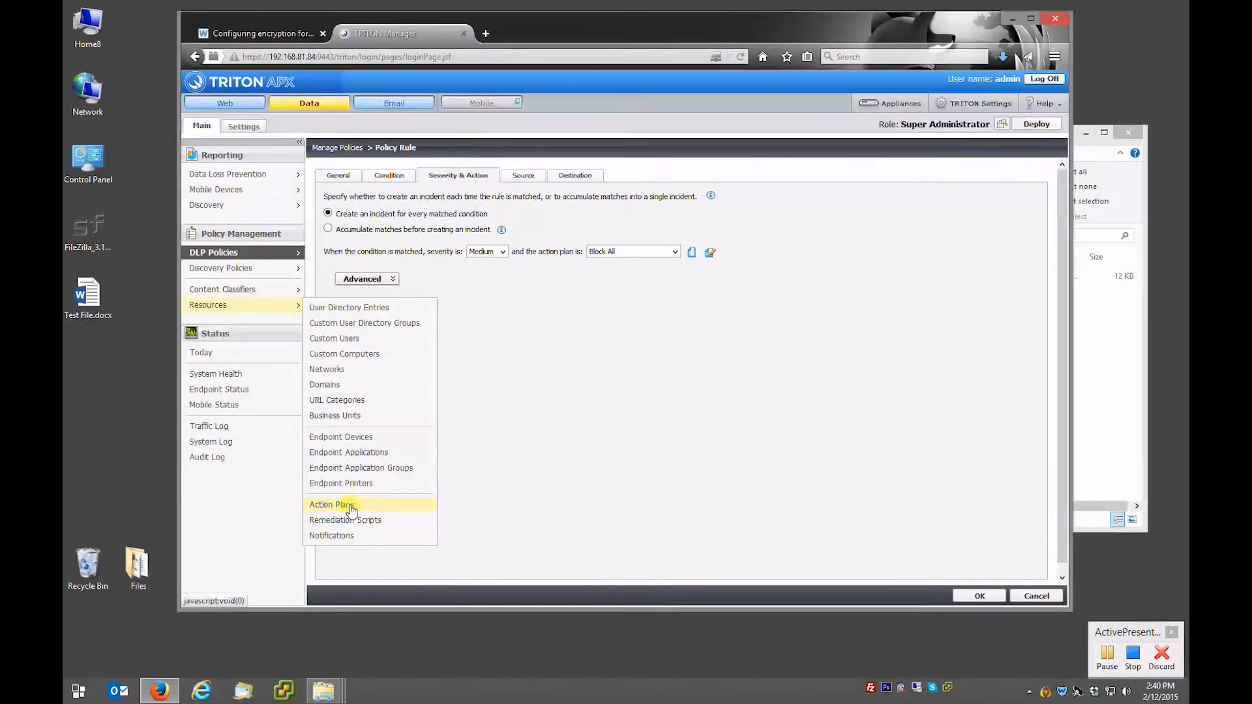
pyautogui.click(691, 253)
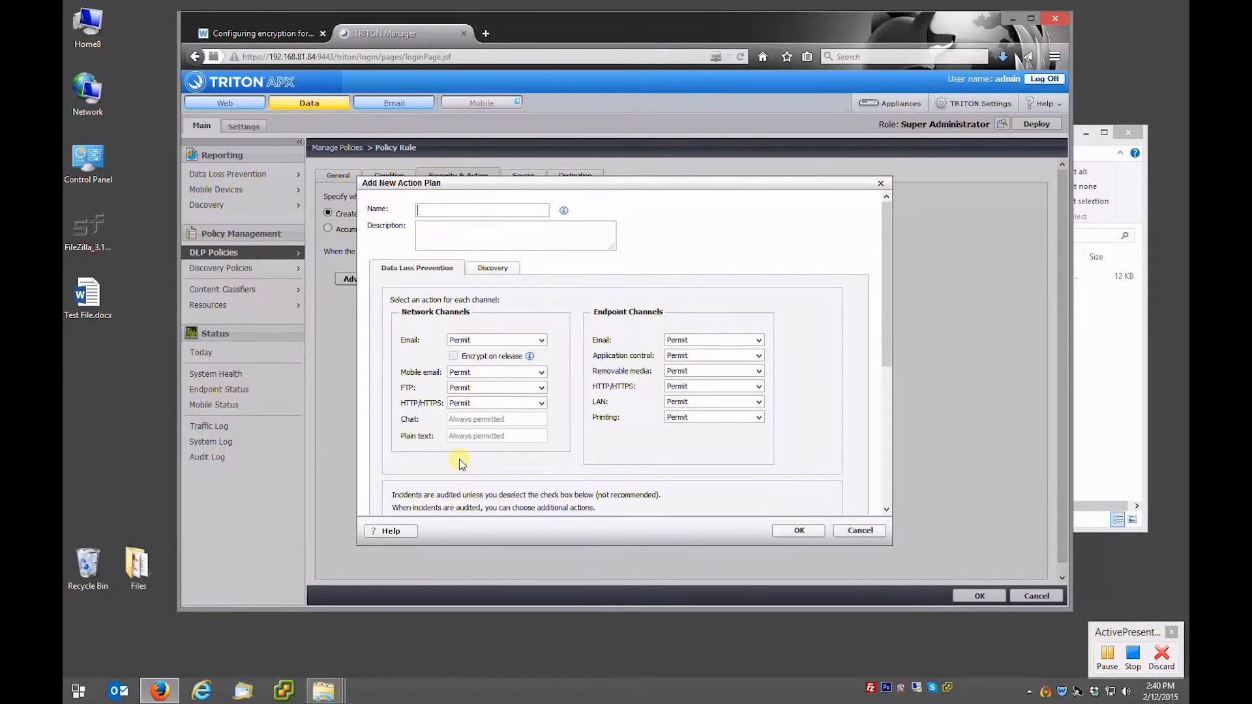
pyautogui.write('USB En')
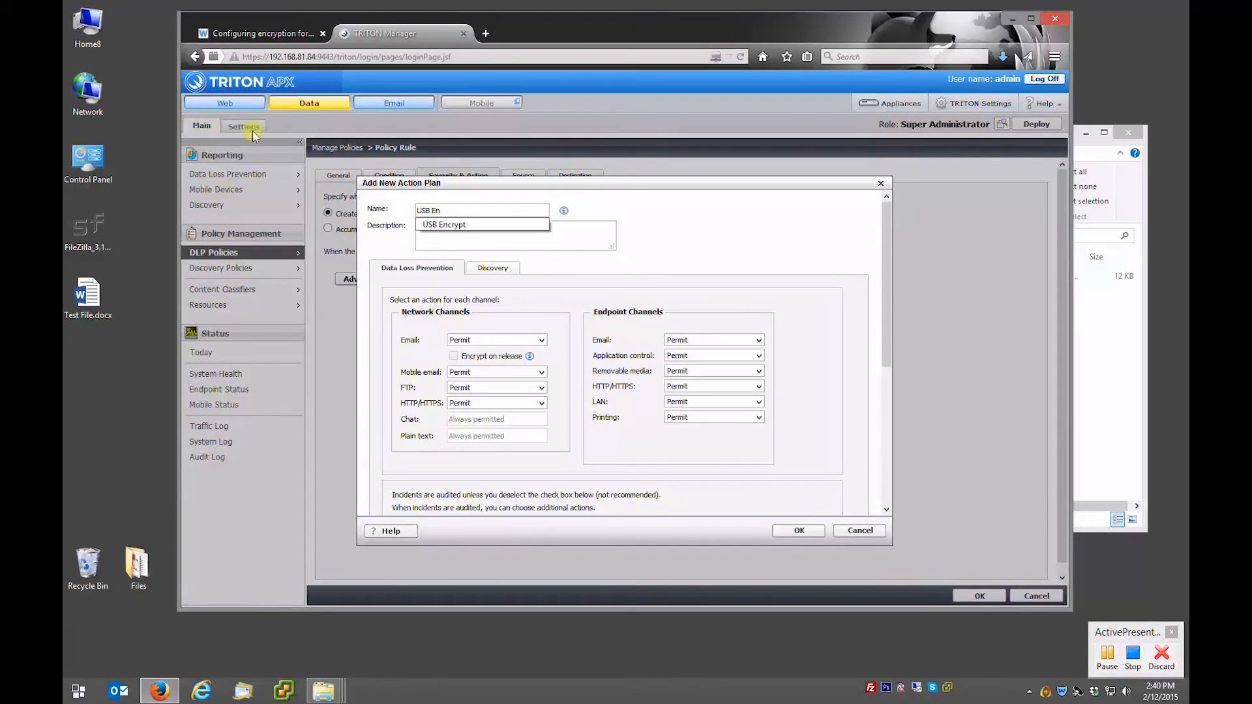
pyautogui.click(453, 225)
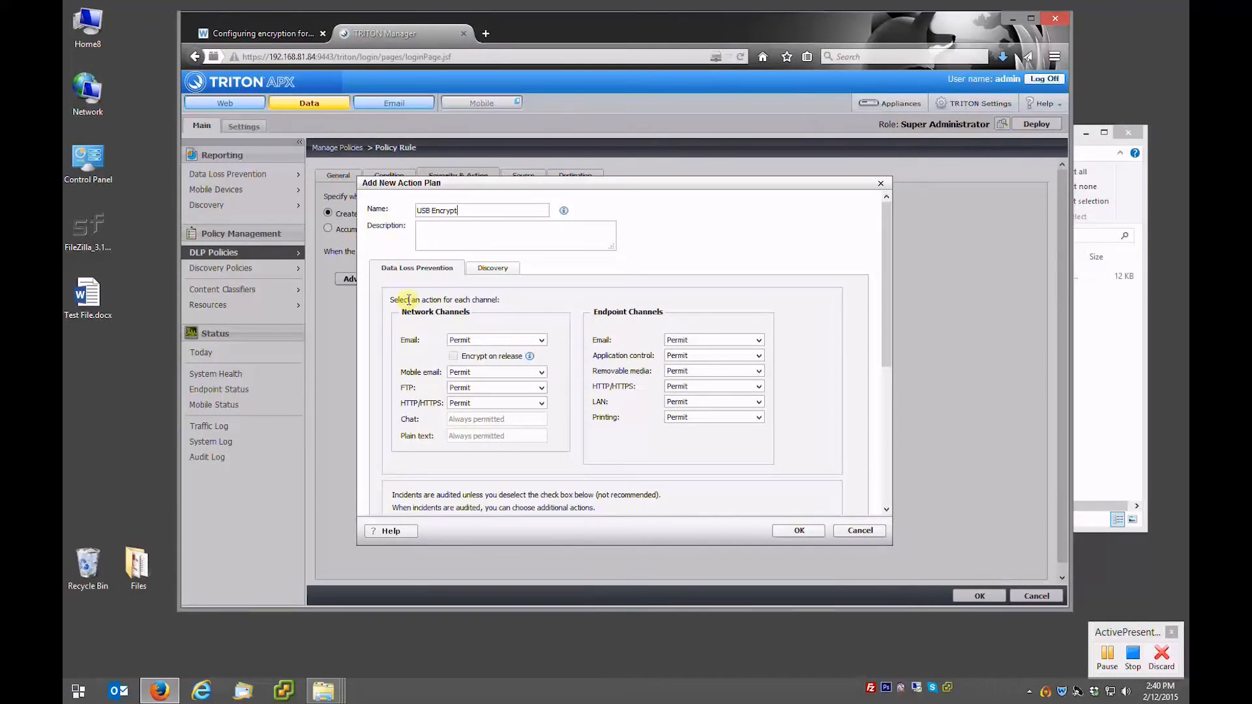
pyautogui.click(696, 371)
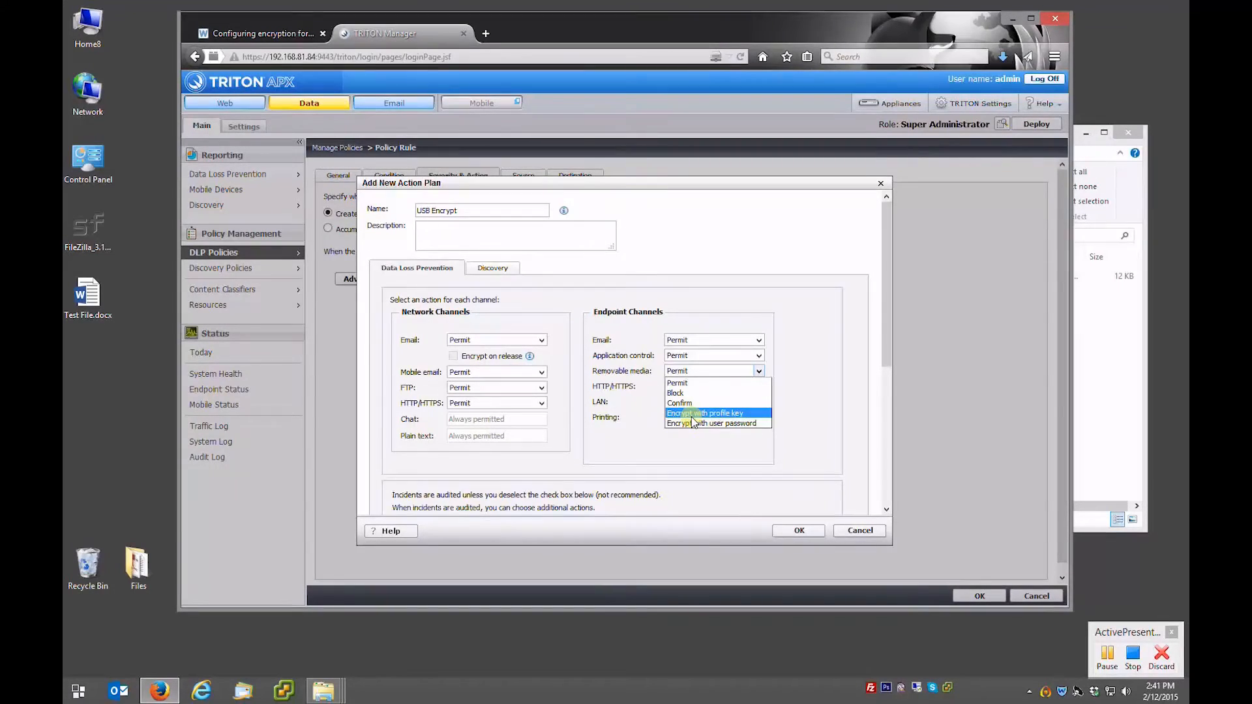
pyautogui.click(691, 415)
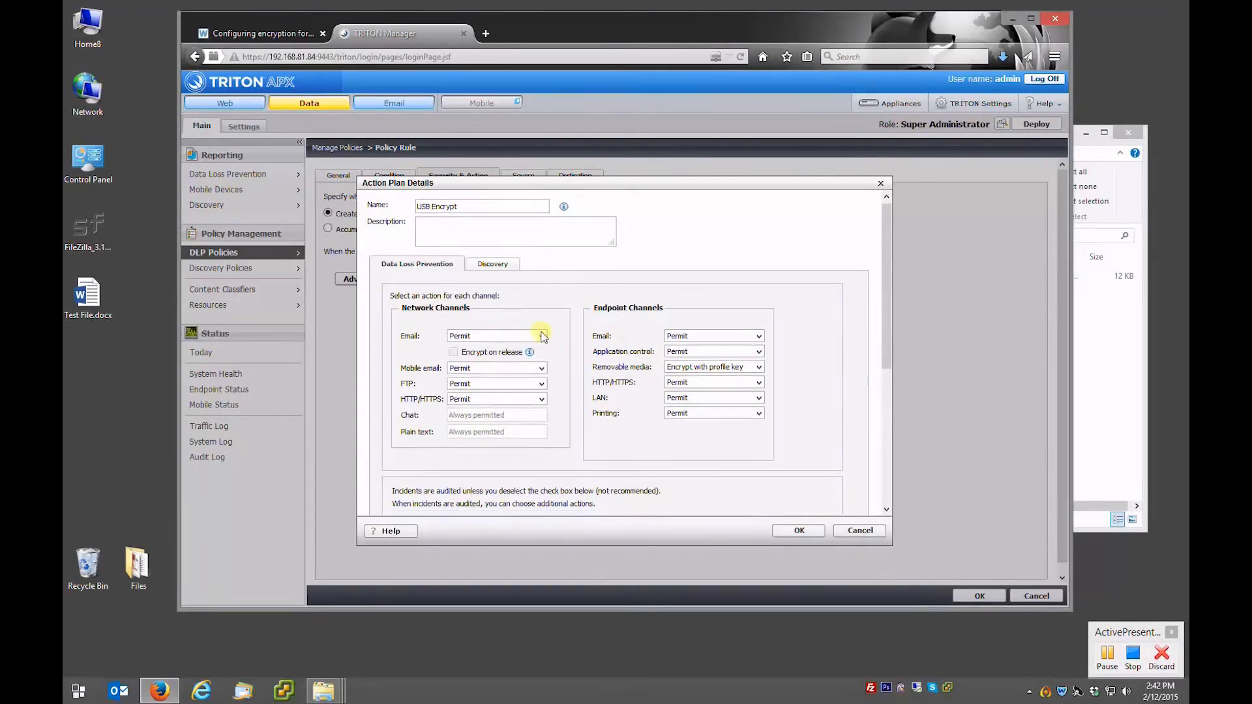
# Step: Turn off incident auditing in the USB Encrypt action plan and save both the plan and the policy rule
pyautogui.scroll(-3, 567, 335)
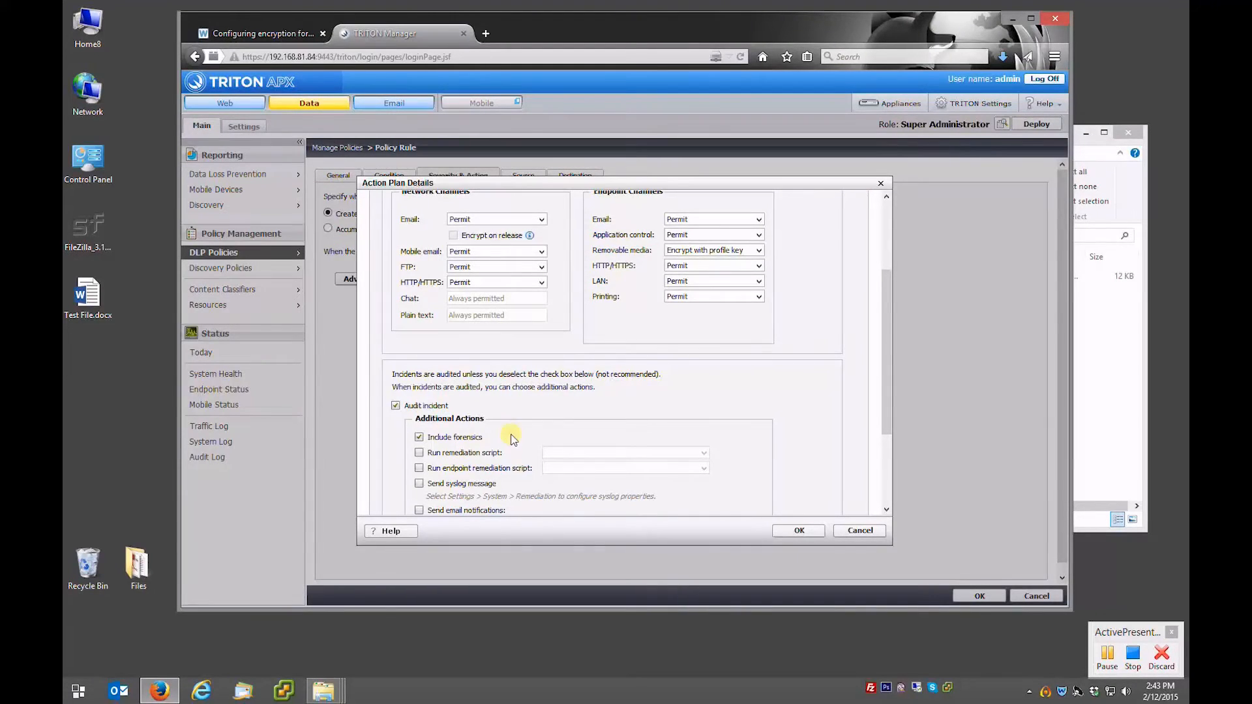
pyautogui.click(395, 405)
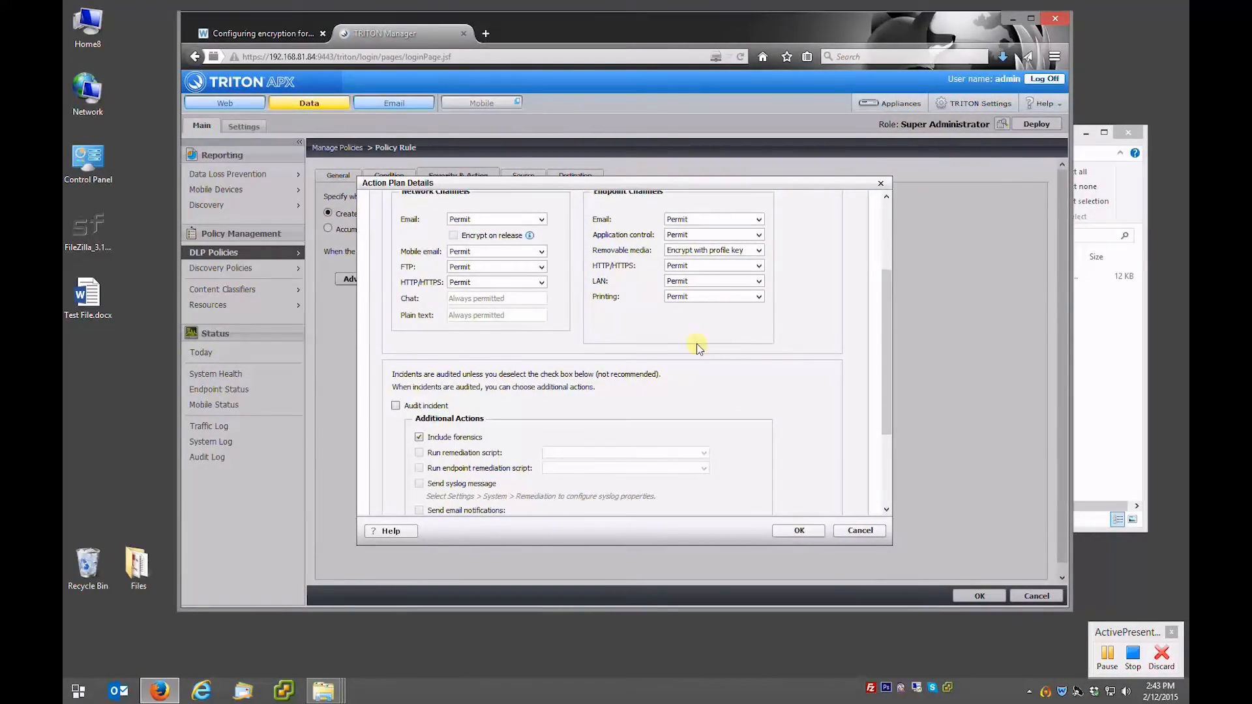
pyautogui.click(801, 533)
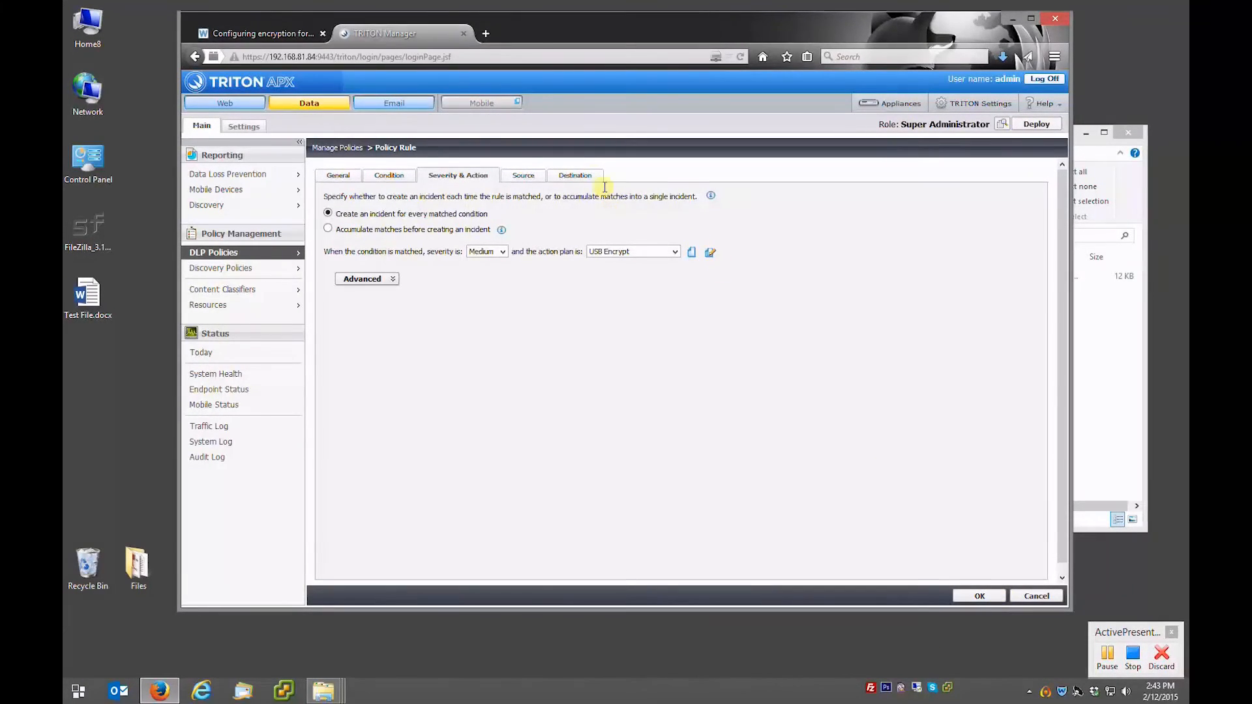
pyautogui.click(576, 175)
pyautogui.click(980, 596)
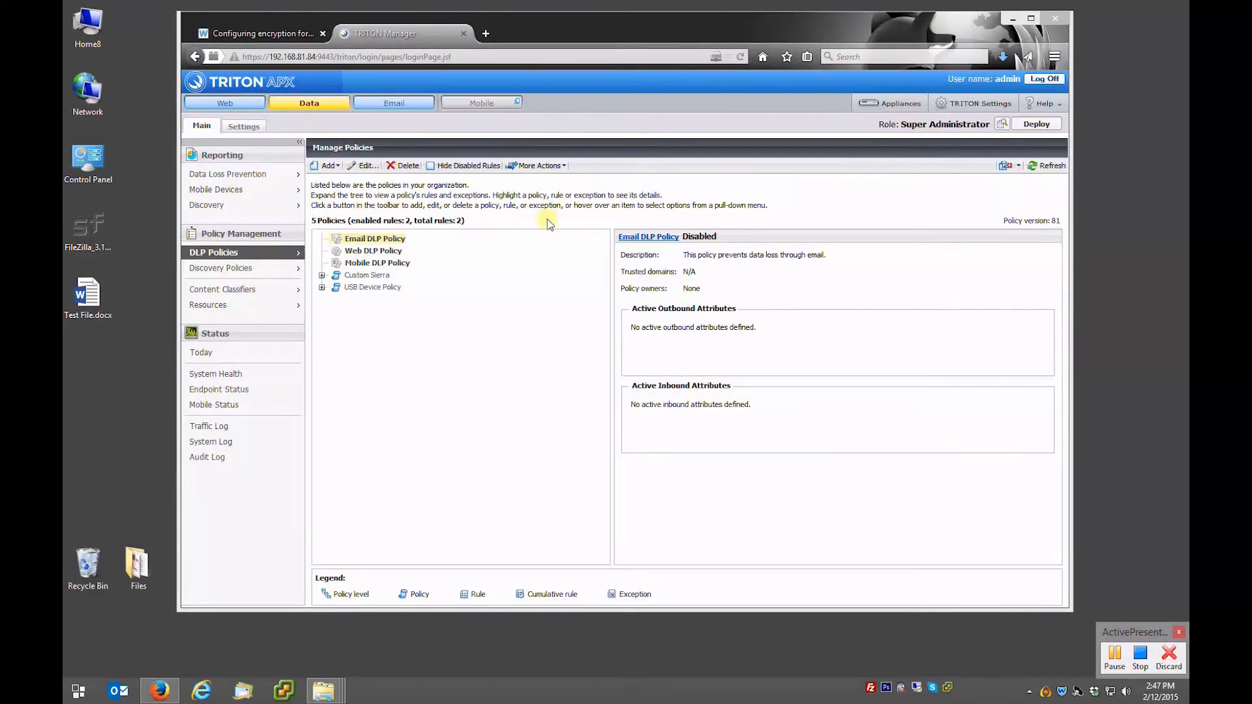
# Step: Open the encryption settings of the endpoint Default Profile and disable the archived key described as No PW
pyautogui.click(246, 124)
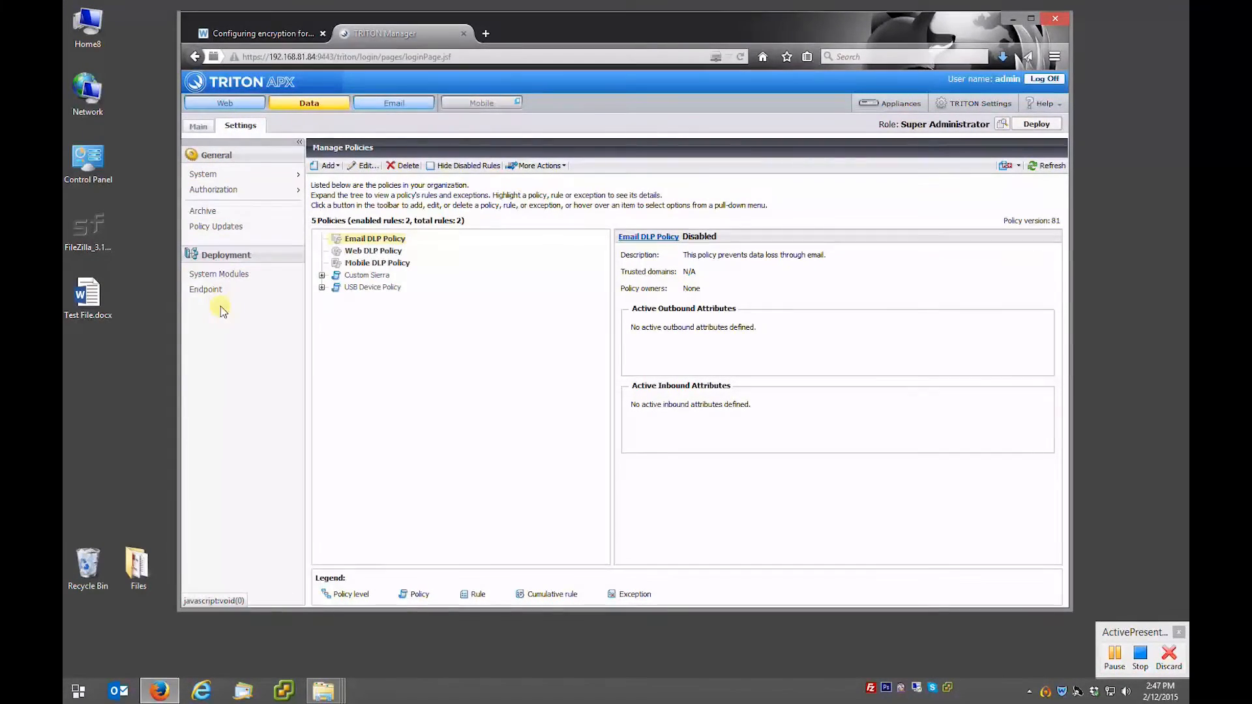
pyautogui.click(232, 290)
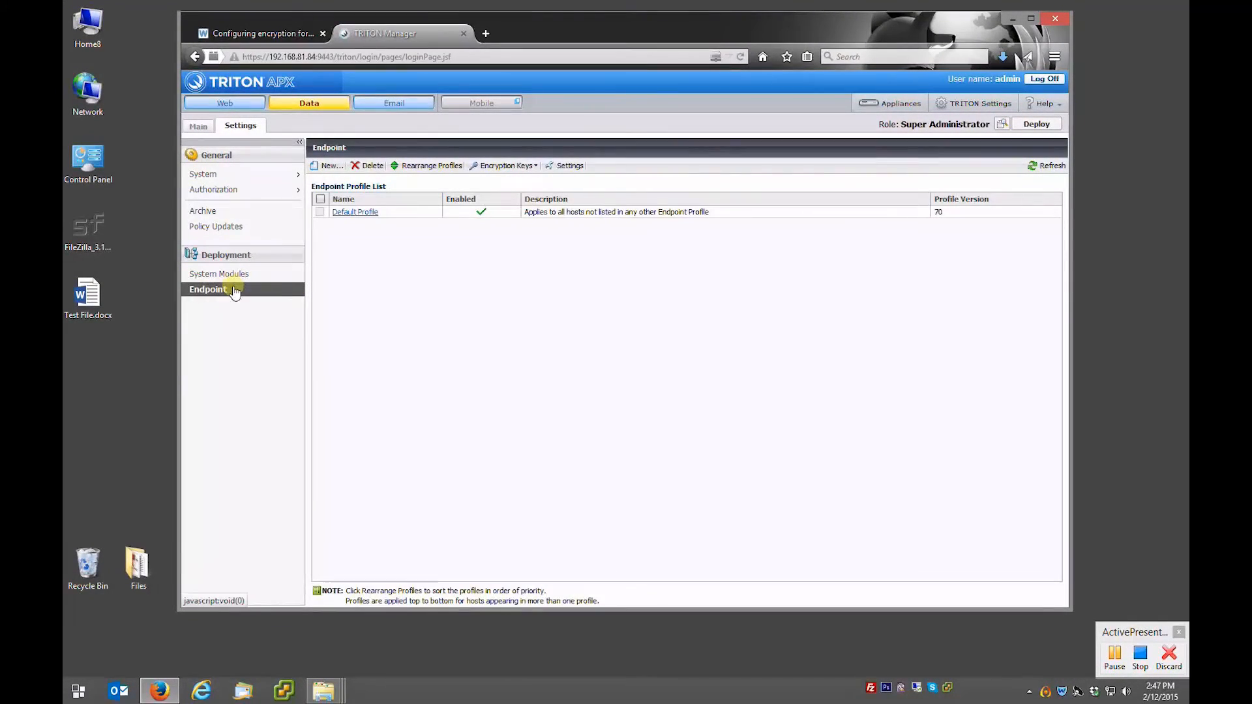
pyautogui.click(361, 216)
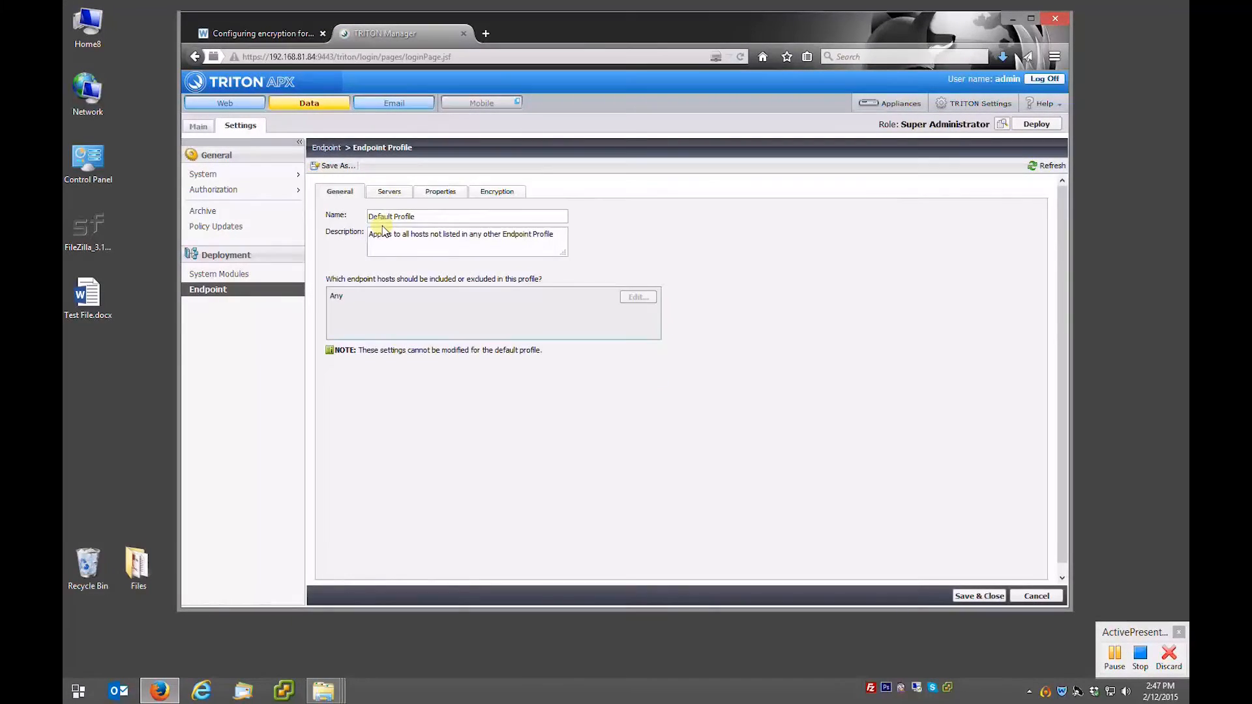
pyautogui.click(499, 196)
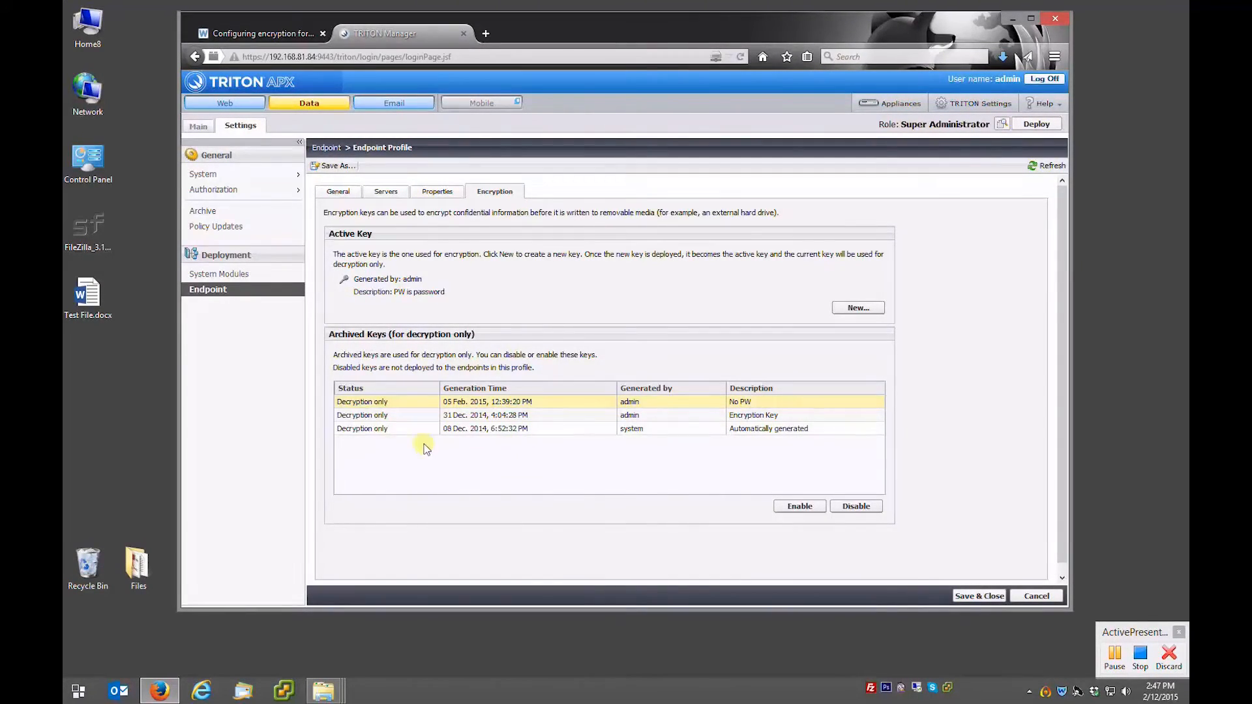
pyautogui.click(374, 429)
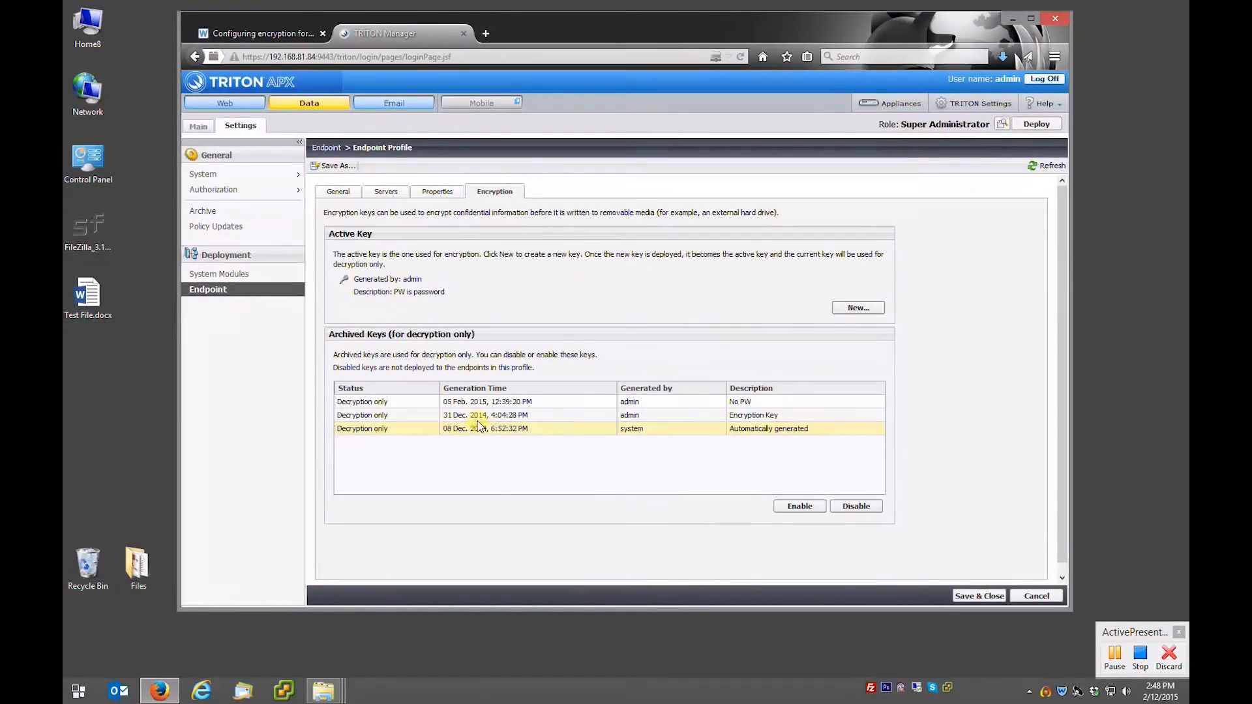
pyautogui.click(405, 402)
pyautogui.click(862, 508)
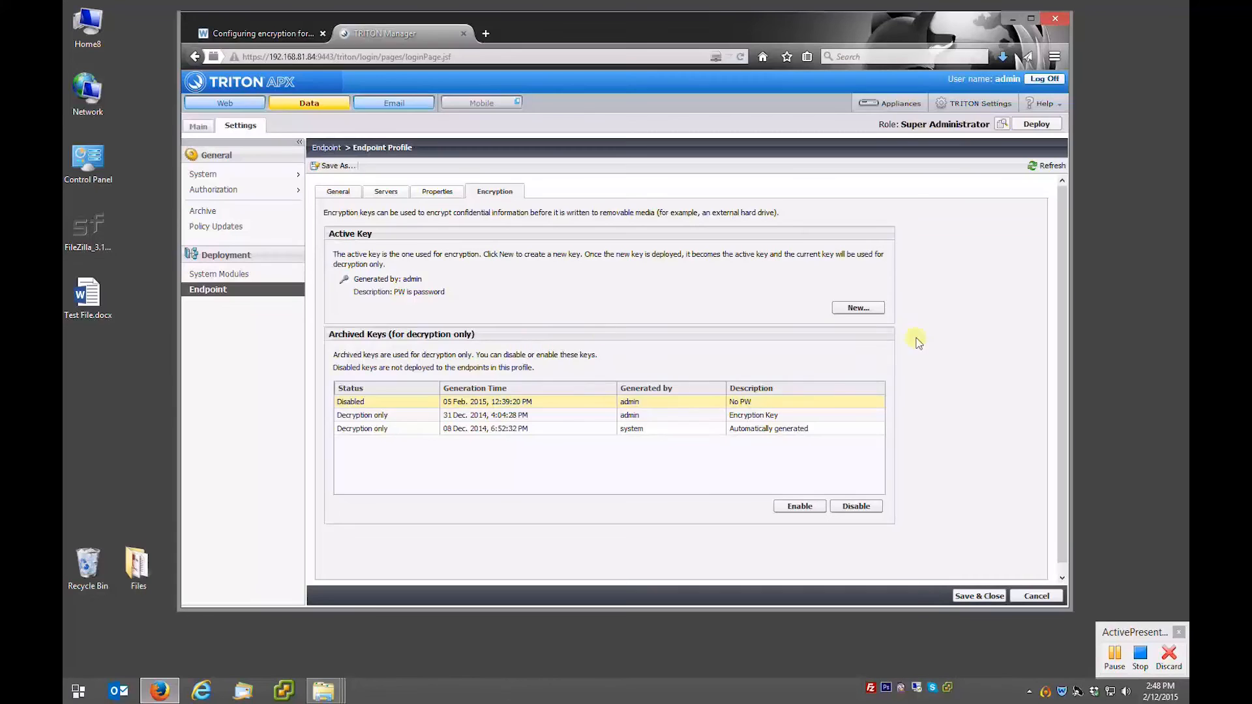
# Step: Try to create a new encryption key for the profile by entering a key password and its confirmation
pyautogui.click(845, 311)
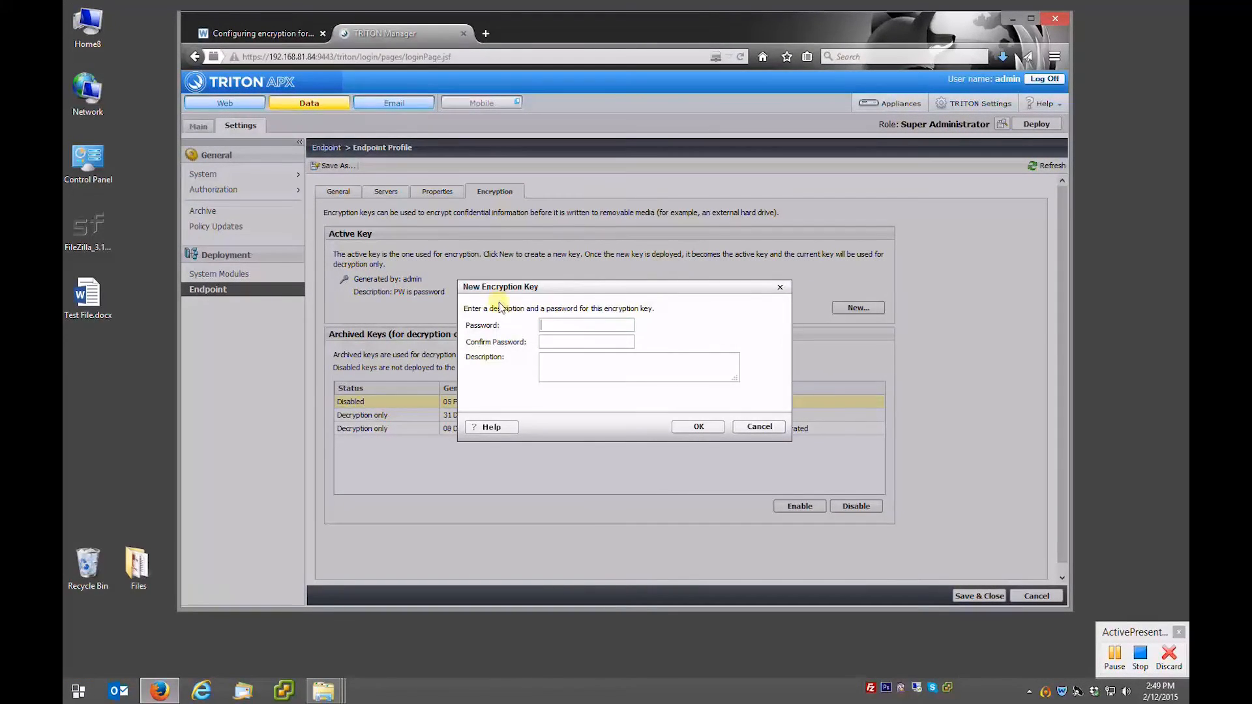
pyautogui.write('••')
pyautogui.click(556, 341)
pyautogui.write('••••')
pyautogui.click(578, 366)
pyautogui.click(708, 429)
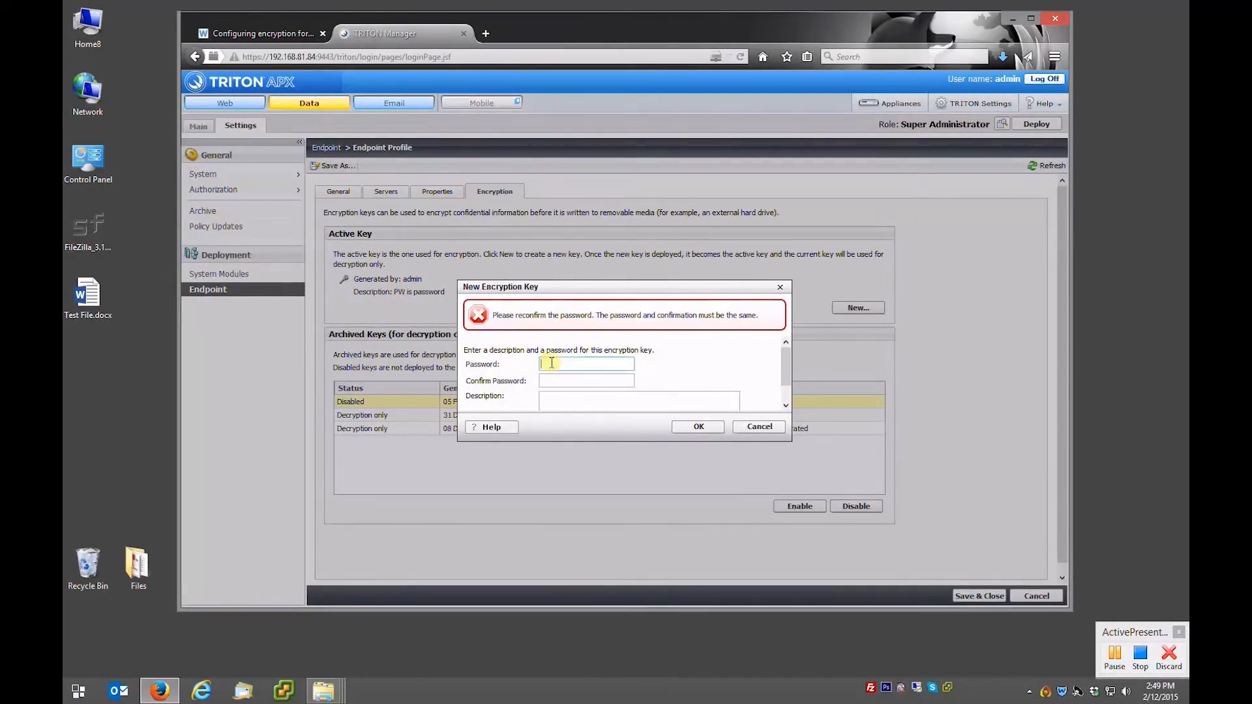
# Step: Re-enter the key password and its confirmation to create the encryption key, and delete that pending key
pyautogui.write('•••••')
pyautogui.click(565, 382)
pyautogui.write('•••••')
pyautogui.click(698, 426)
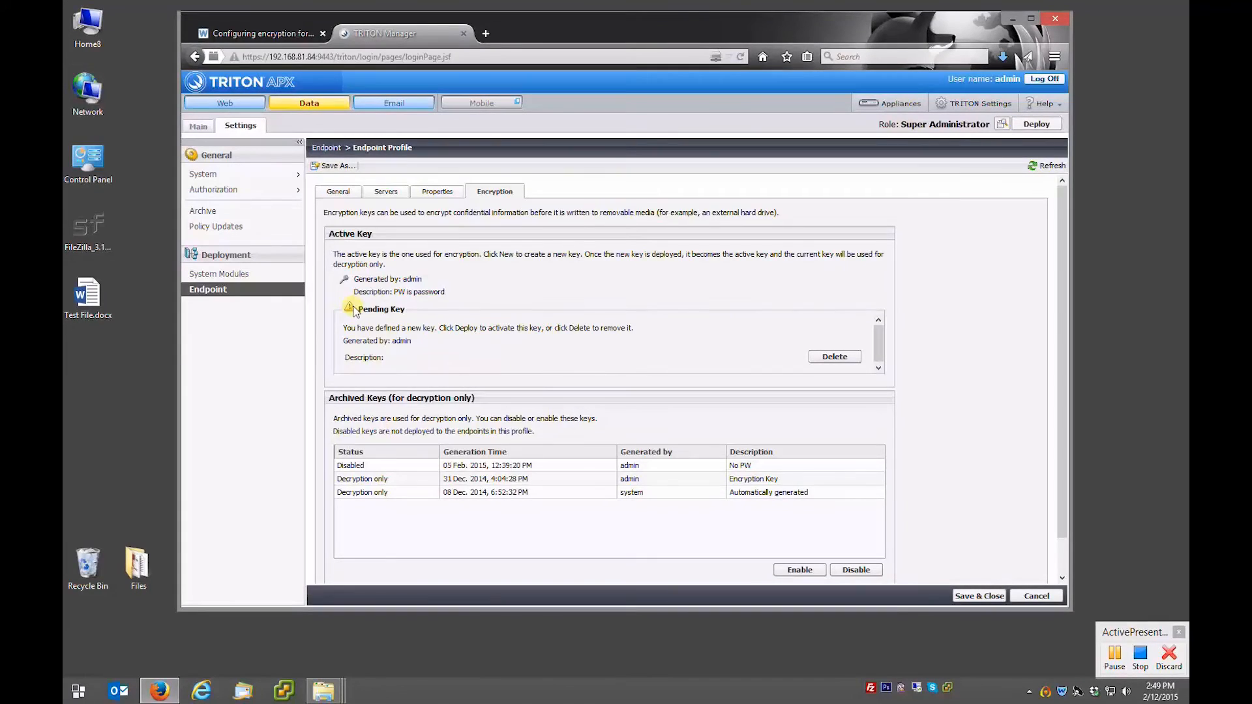
pyautogui.click(836, 359)
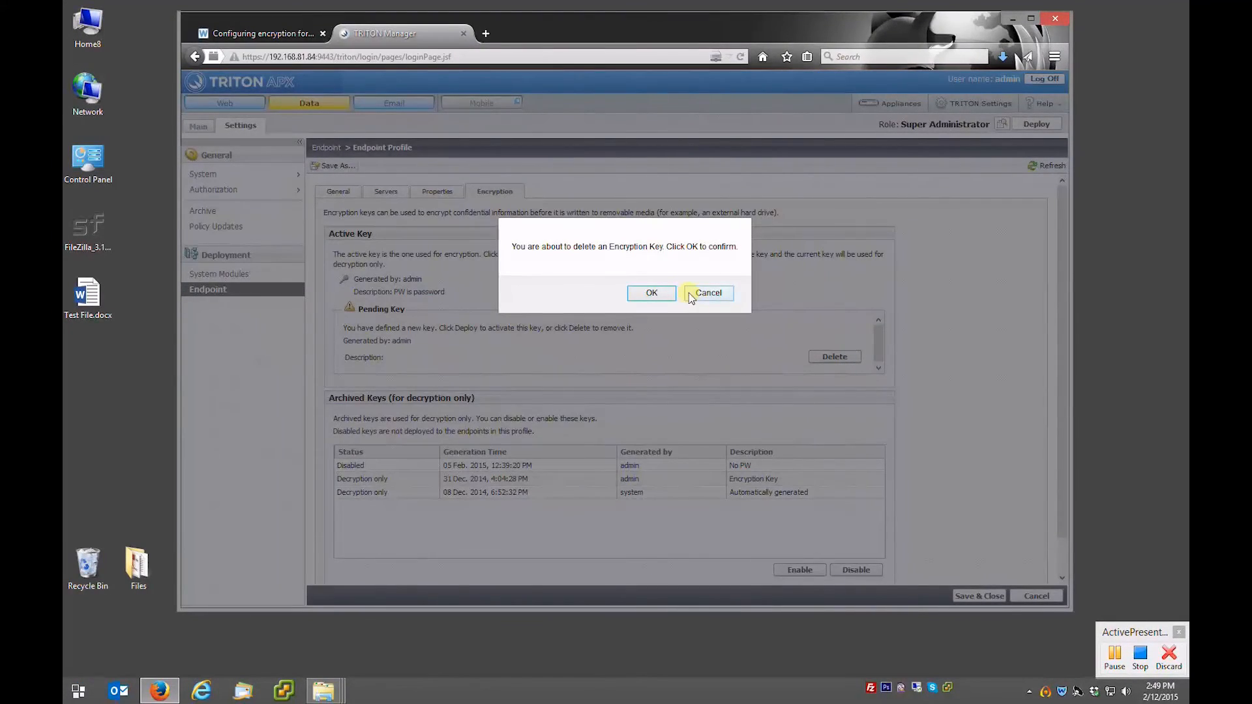
pyautogui.click(658, 293)
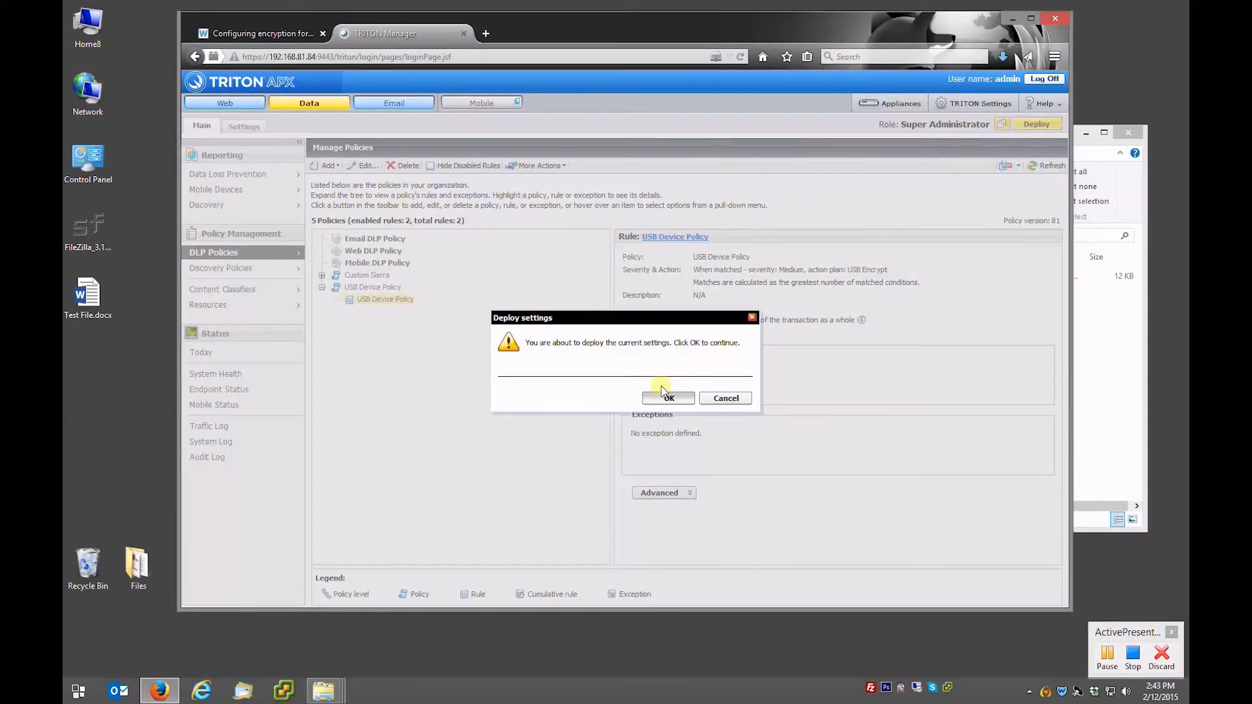
# Step: Deploy the current settings and permanently delete Test File.docx from the USB drive
pyautogui.click(662, 394)
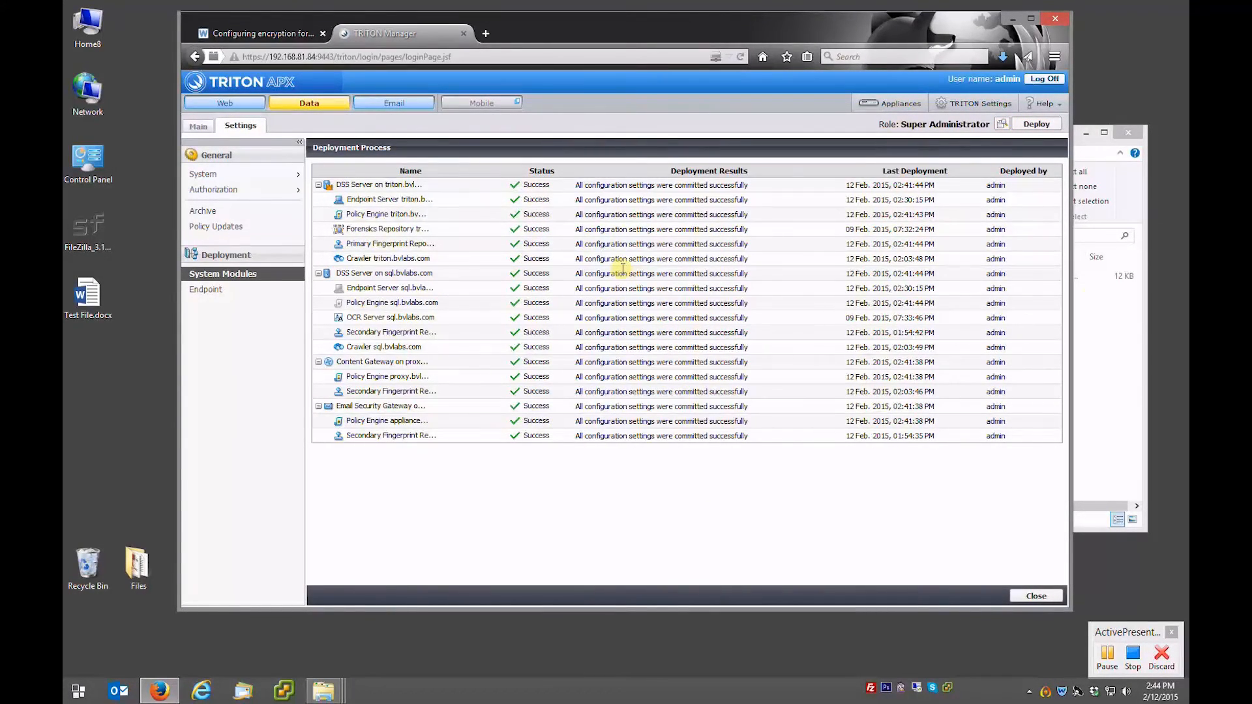
pyautogui.click(1105, 326)
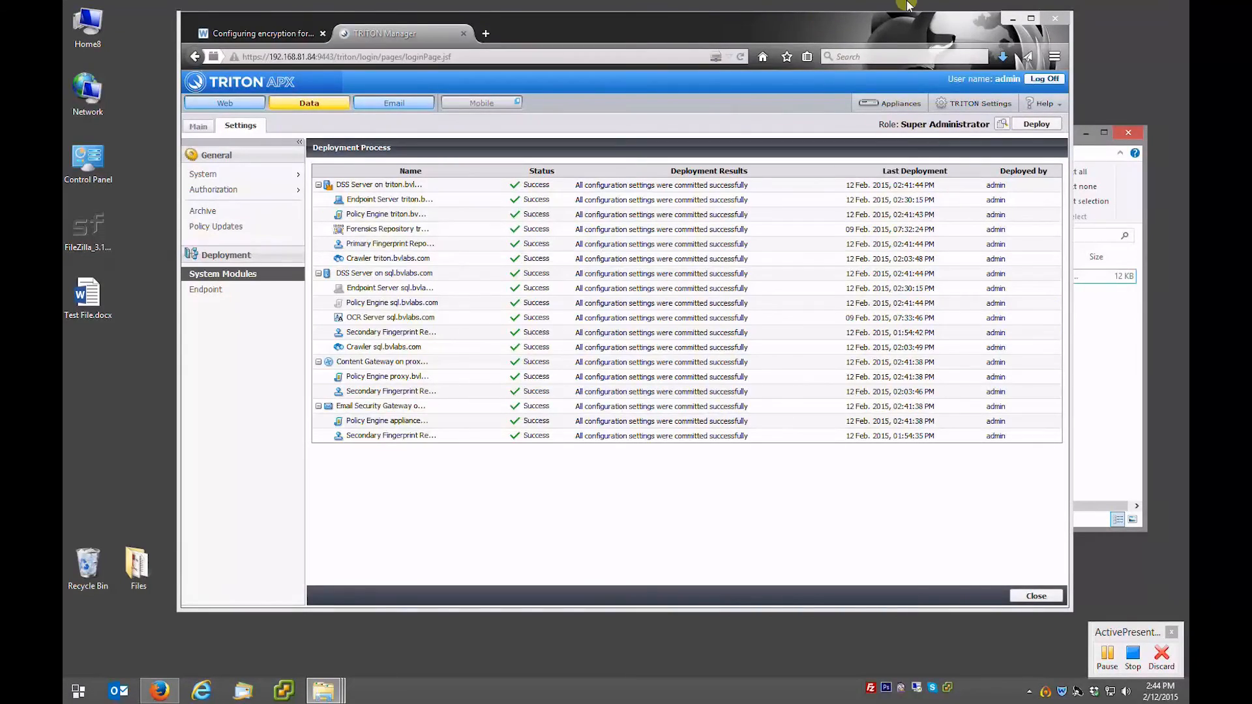
pyautogui.click(1013, 18)
pyautogui.moveTo(825, 326); pyautogui.dragTo(799, 261)
pyautogui.hotkey('shift', 'Delete')
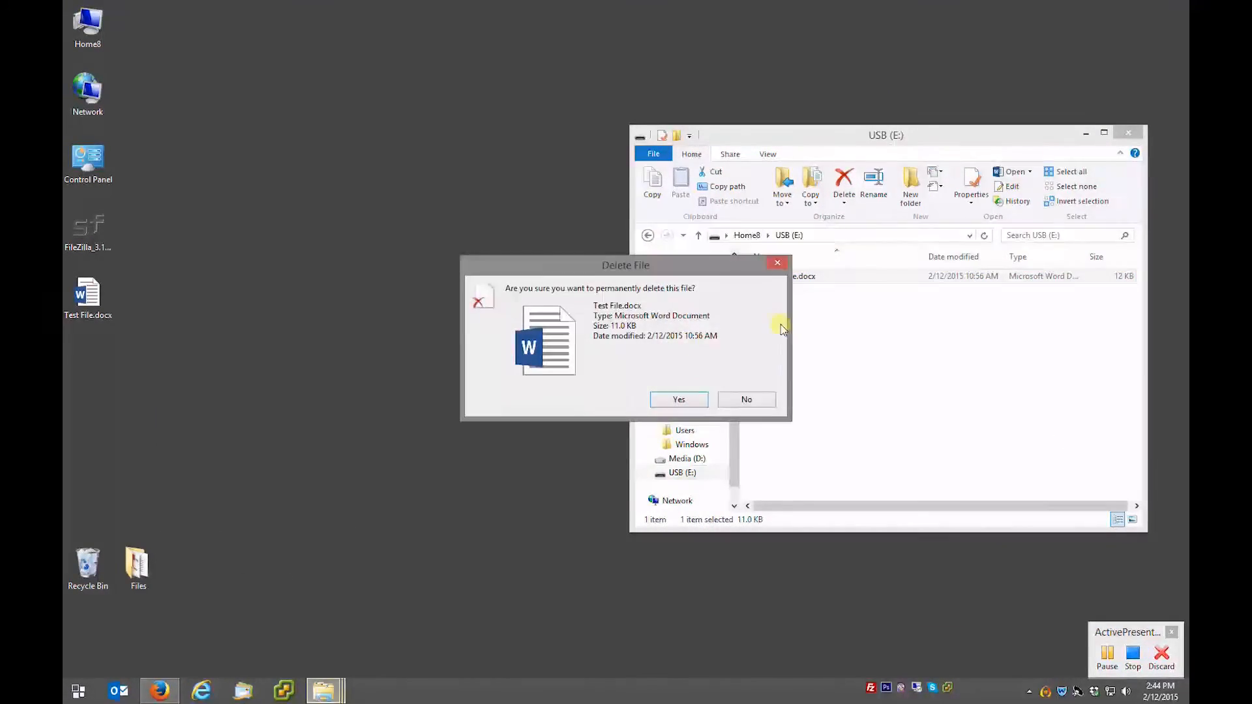
pyautogui.click(678, 400)
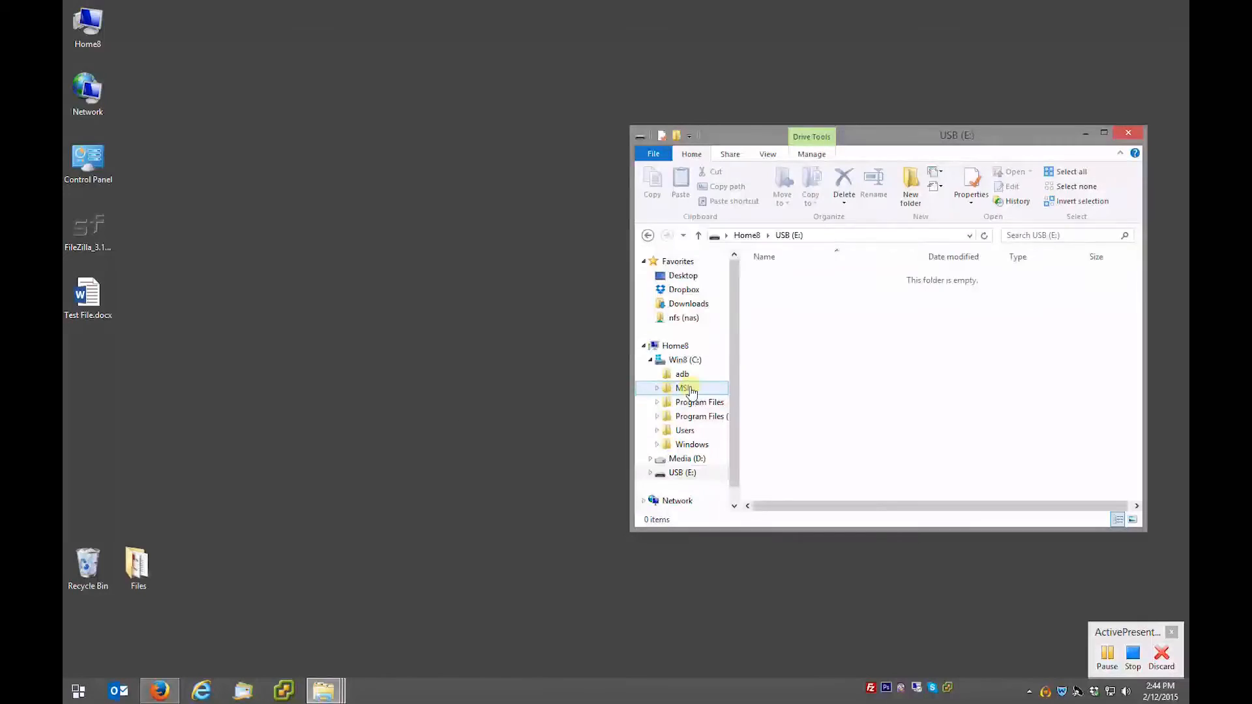
# Step: Update the TRITON AP-ENDPOINT DLP client from the server, check its endpoint versions and close it
pyautogui.doubleClick(1060, 692)
pyautogui.click(814, 218)
pyautogui.click(733, 372)
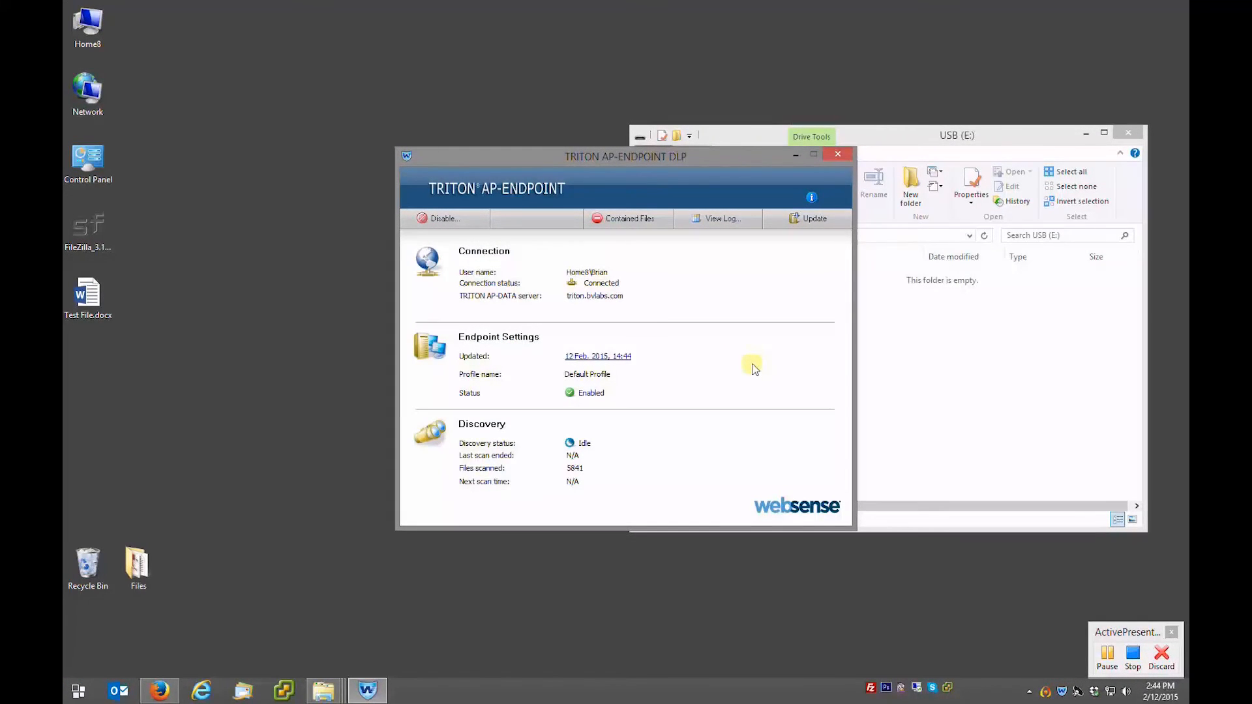
pyautogui.click(593, 356)
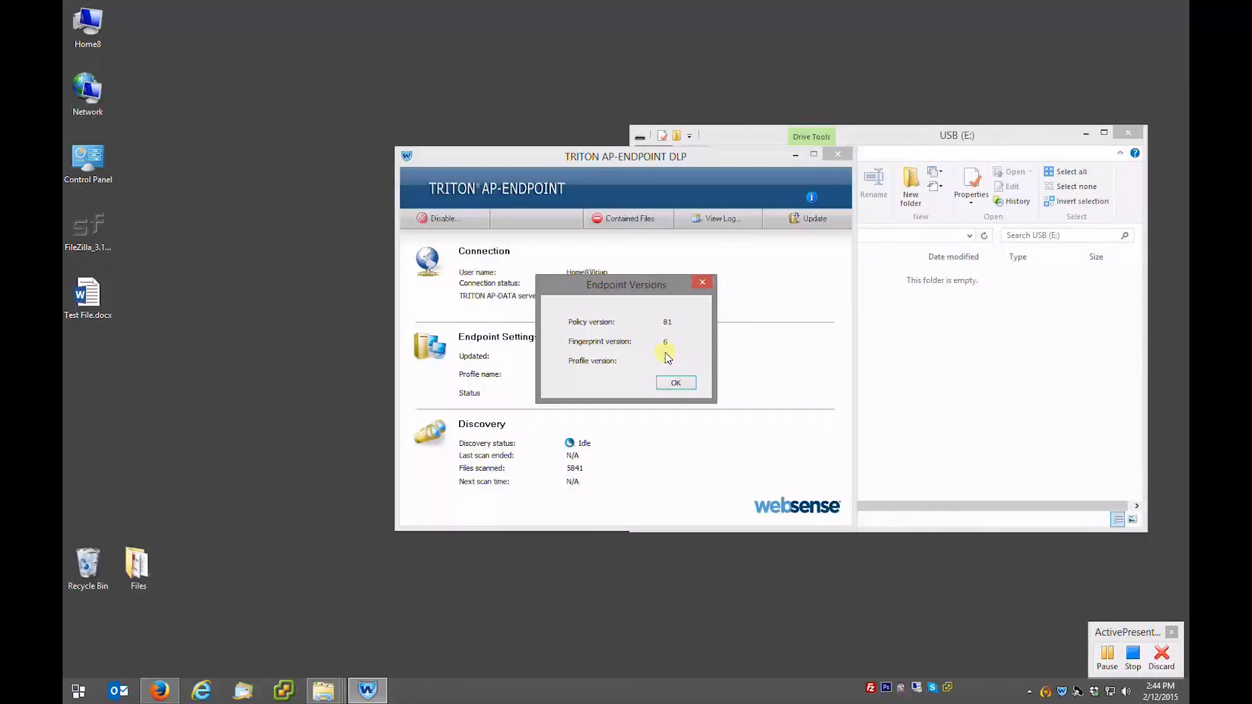
pyautogui.click(675, 382)
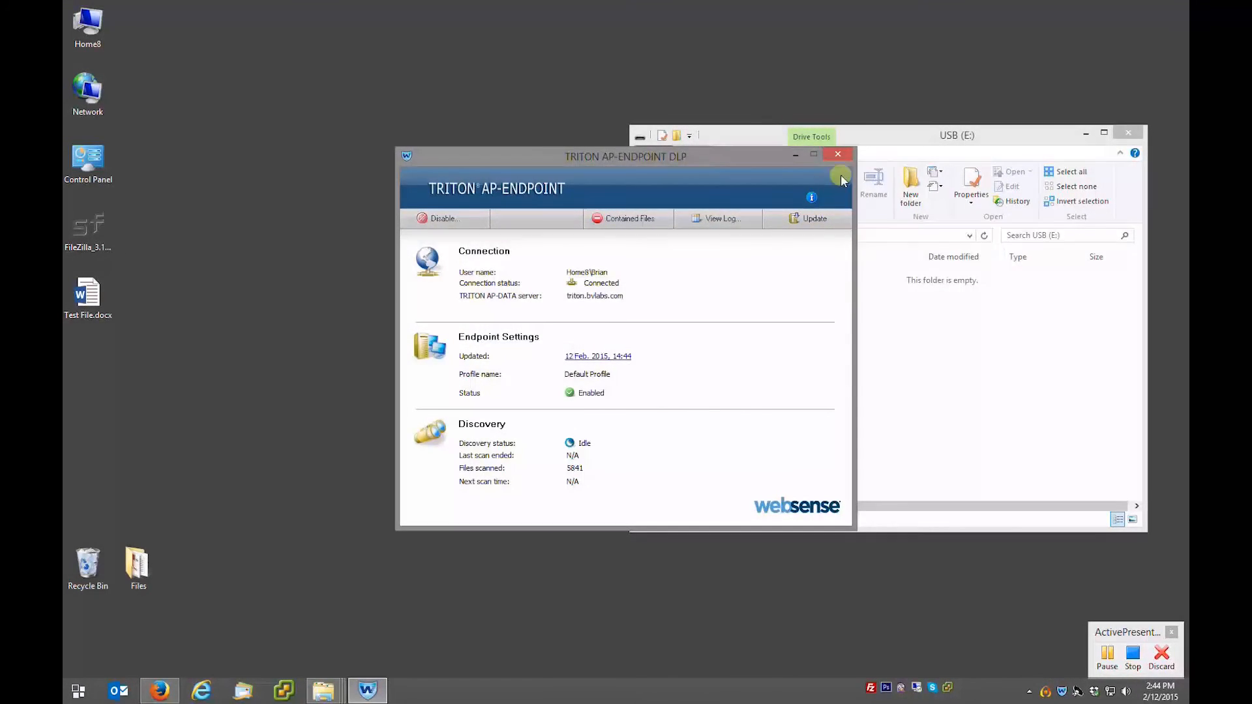
pyautogui.click(838, 154)
# Step: Copy the FileZilla setup file and Test File.docx together from the desktop to the USB drive and dismiss the warning
pyautogui.moveTo(899, 140); pyautogui.dragTo(735, 105)
pyautogui.moveTo(463, 493); pyautogui.dragTo(460, 520)
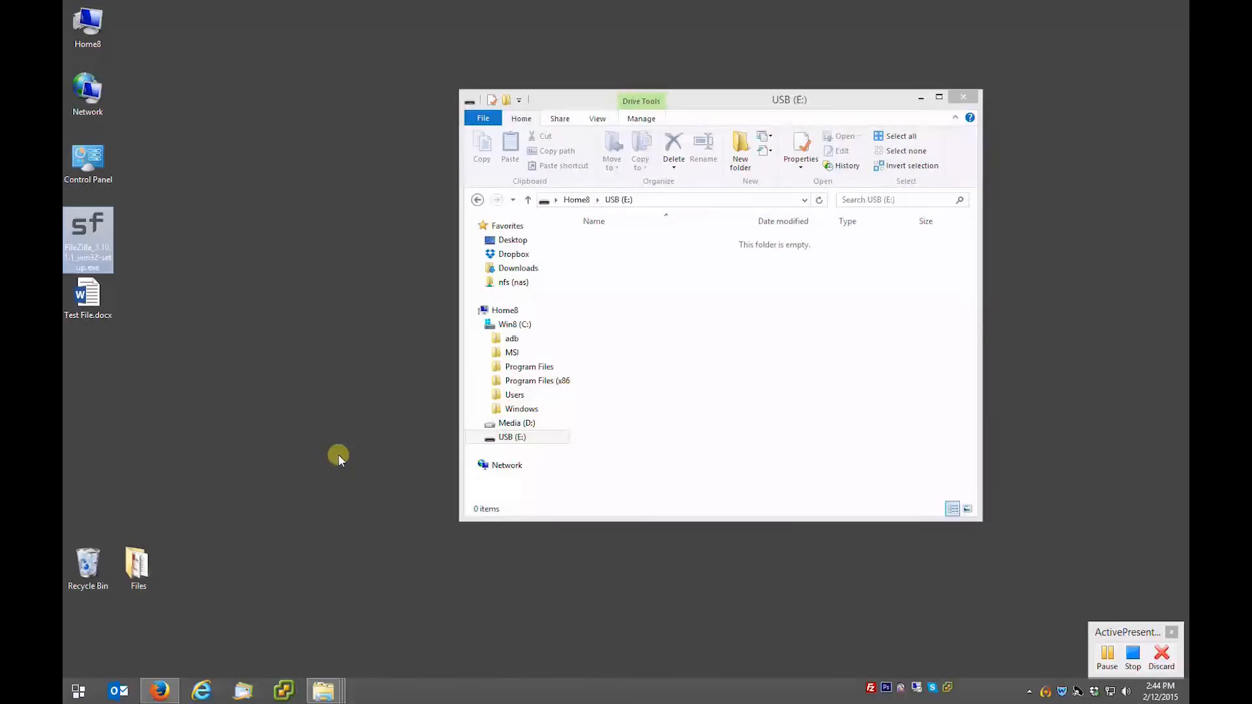
pyautogui.moveTo(311, 421); pyautogui.dragTo(81, 235)
pyautogui.moveTo(92, 287); pyautogui.dragTo(665, 272)
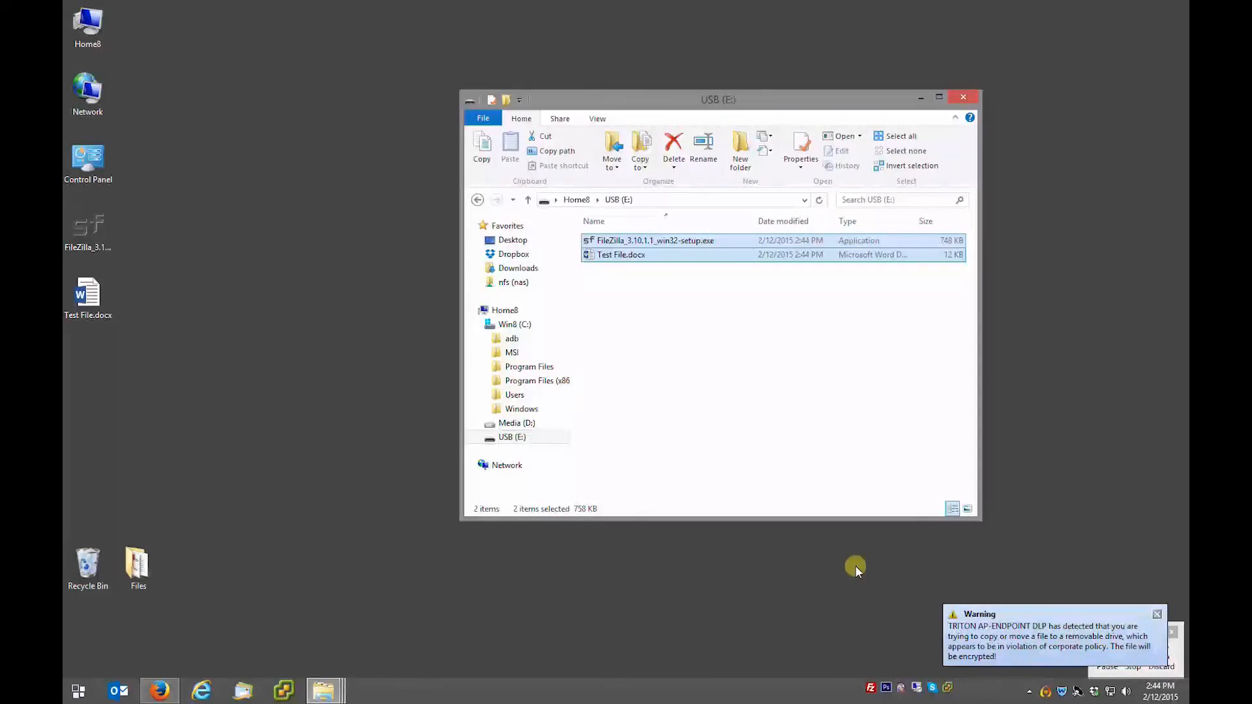
pyautogui.click(703, 374)
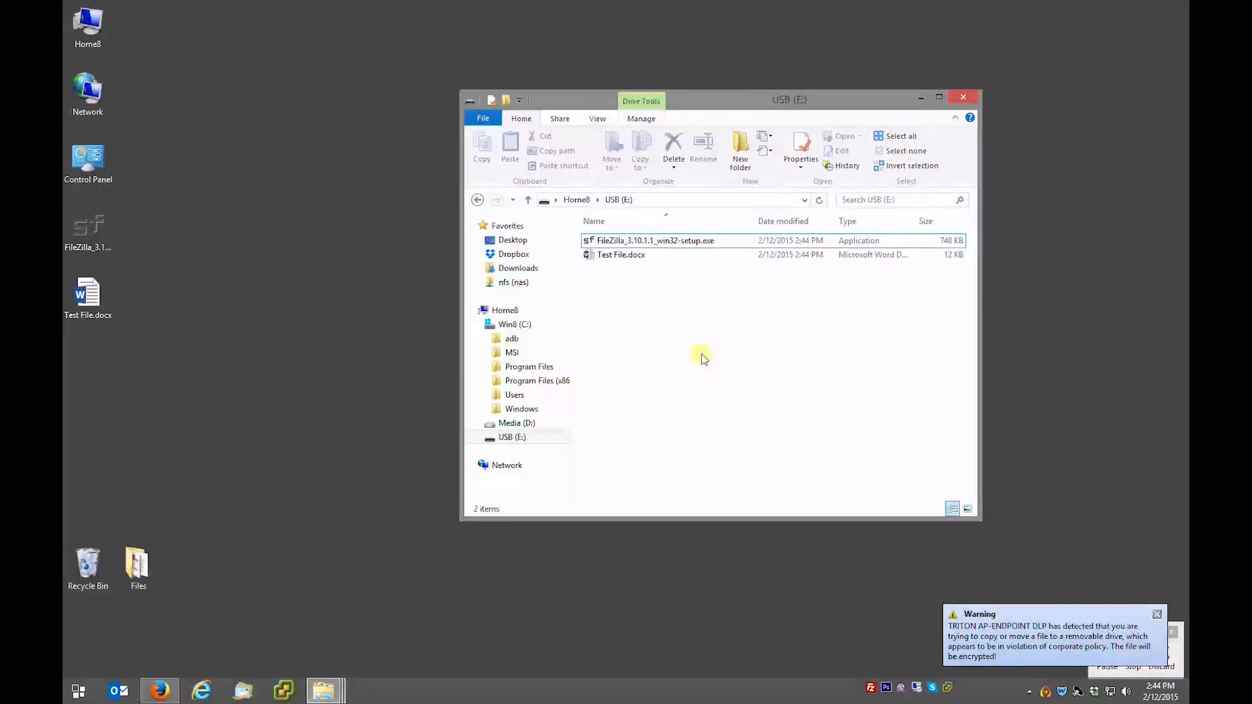
pyautogui.click(1158, 614)
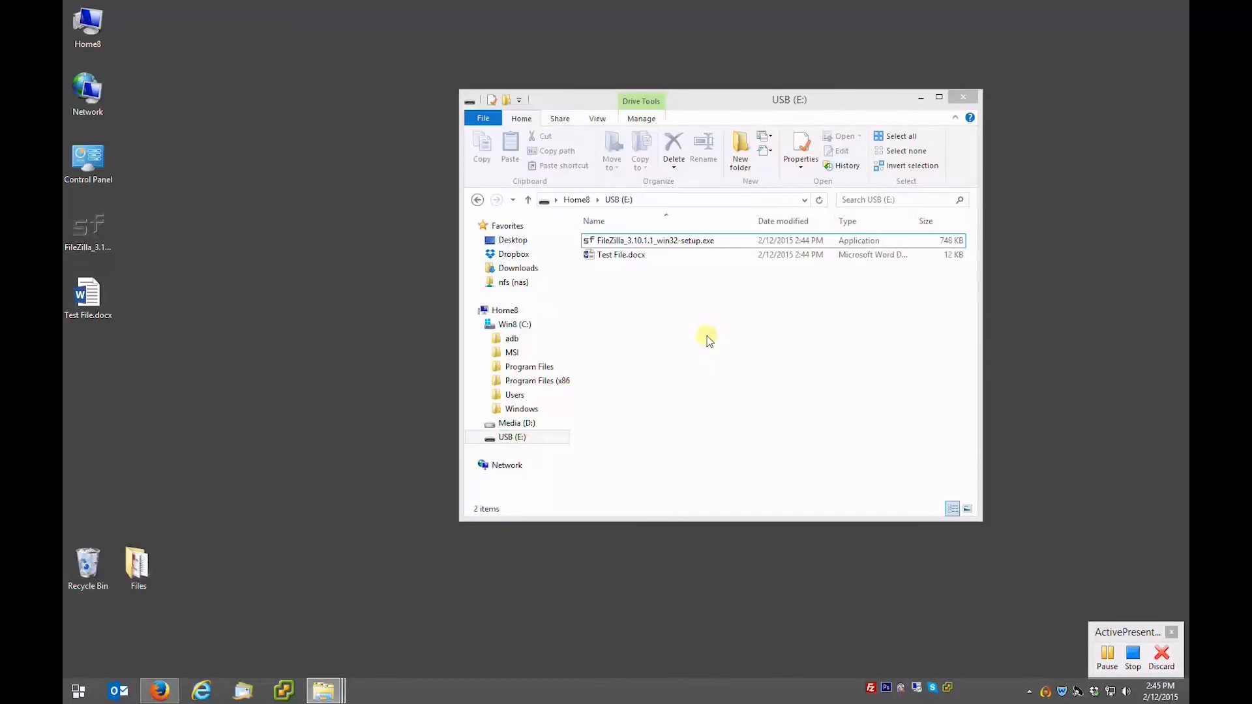
# Step: Open Test File.docx from the USB drive in Word to check its text, and close the document
pyautogui.click(620, 256)
pyautogui.doubleClick(630, 254)
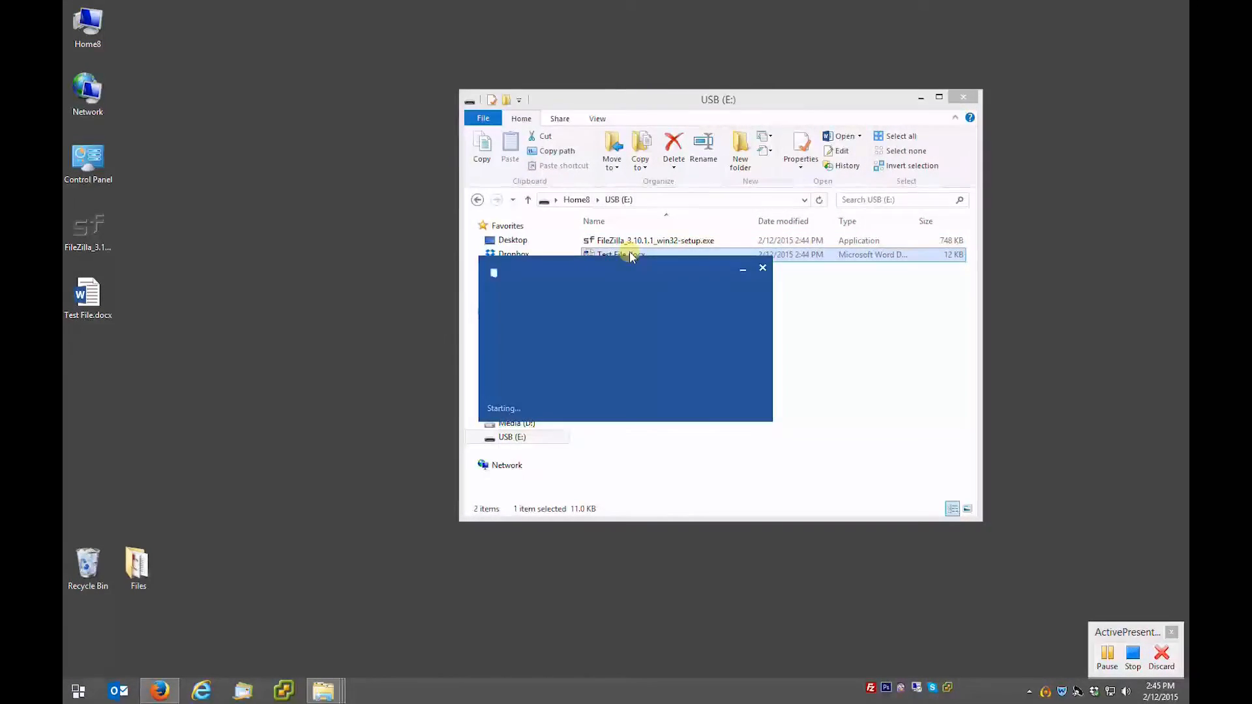
pyautogui.moveTo(573, 282); pyautogui.dragTo(464, 249)
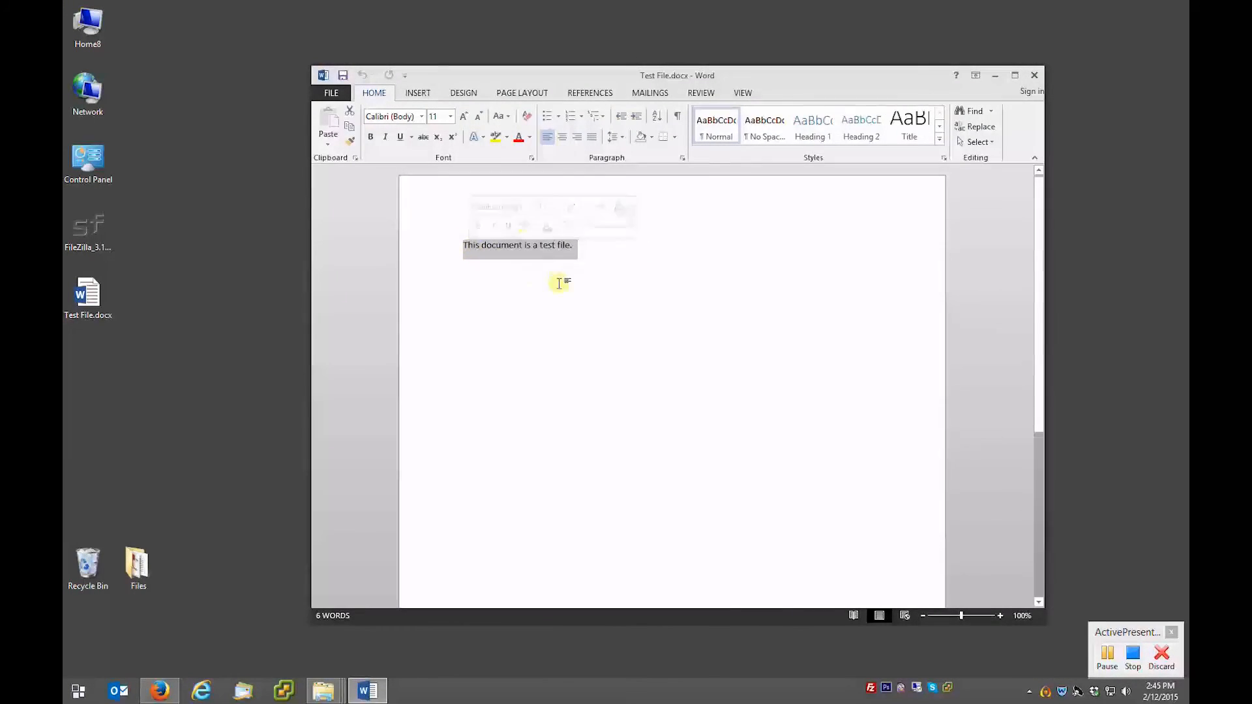
pyautogui.click(559, 279)
pyautogui.click(1035, 75)
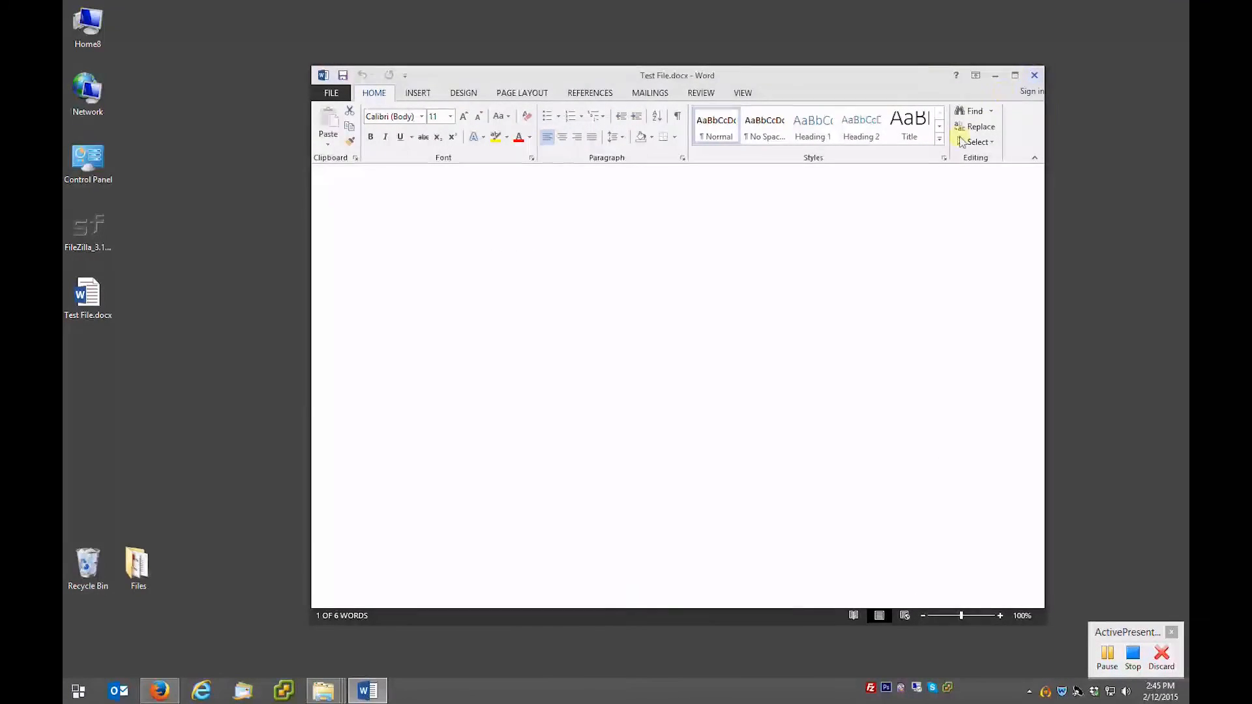
pyautogui.moveTo(817, 115); pyautogui.dragTo(755, 113)
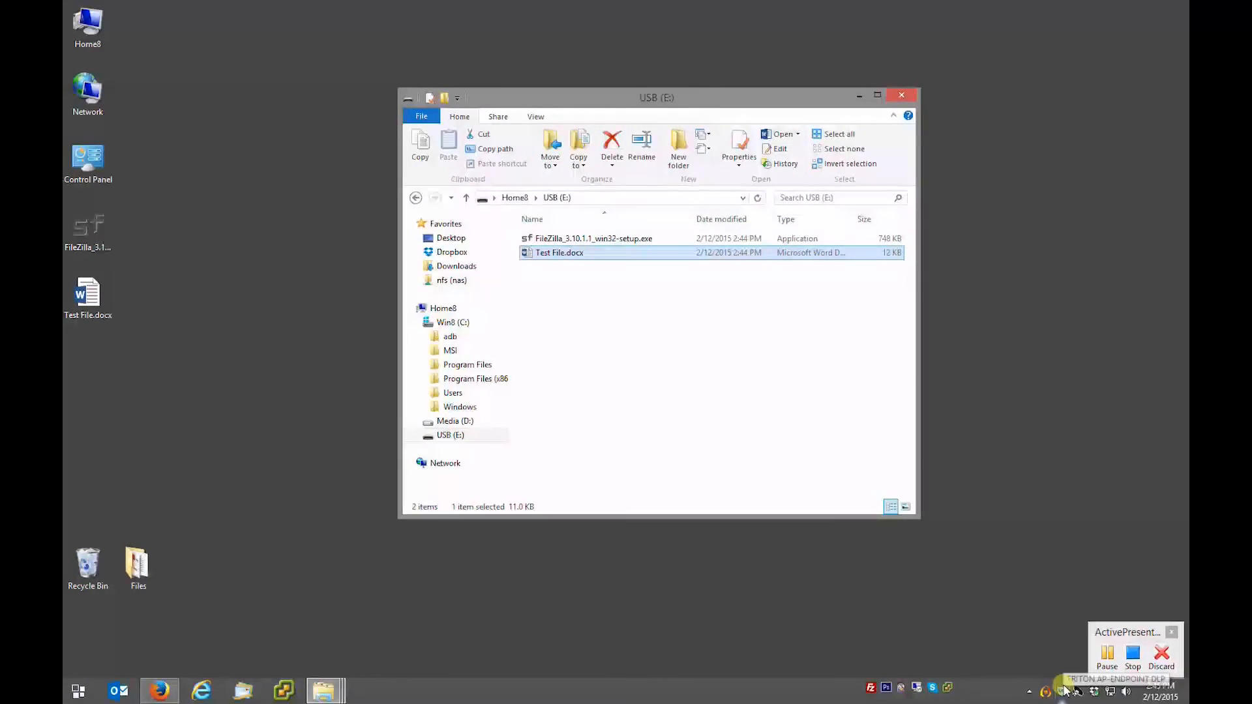
pyautogui.click(623, 447)
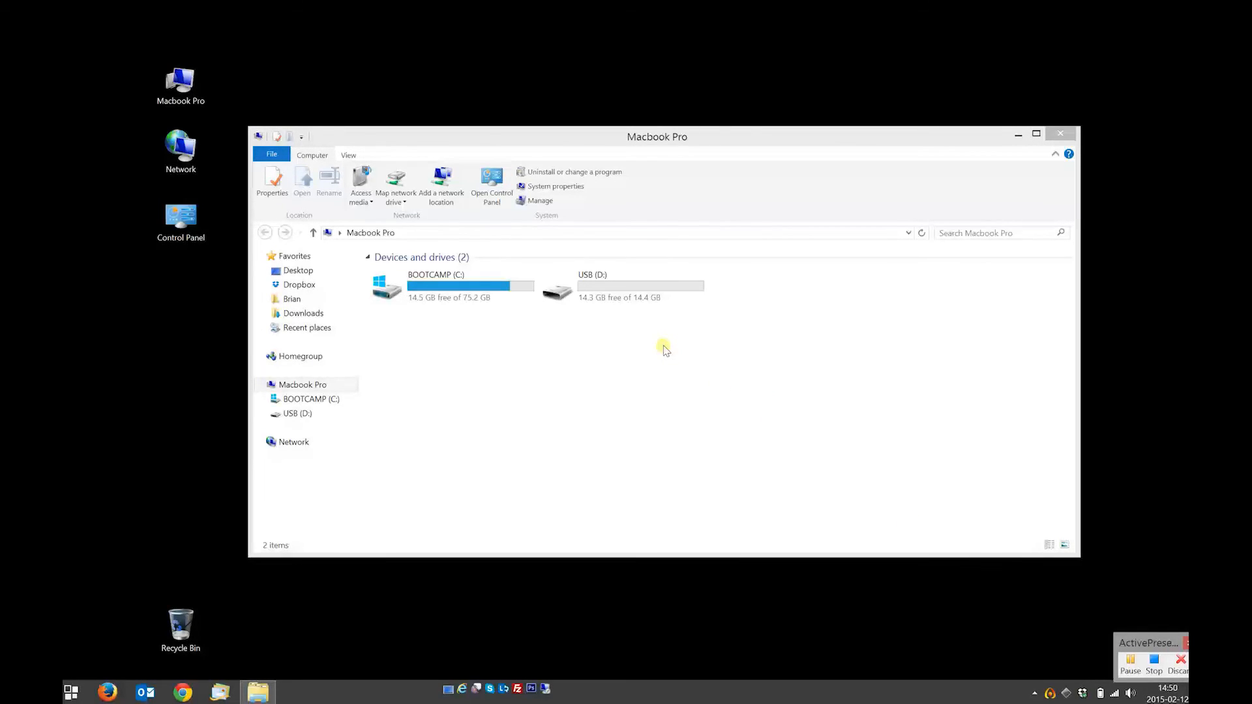
# Step: Open the USB drive on the second computer and rename Test File.docx.ws as Test File.docx, accepting the extension change
pyautogui.doubleClick(591, 300)
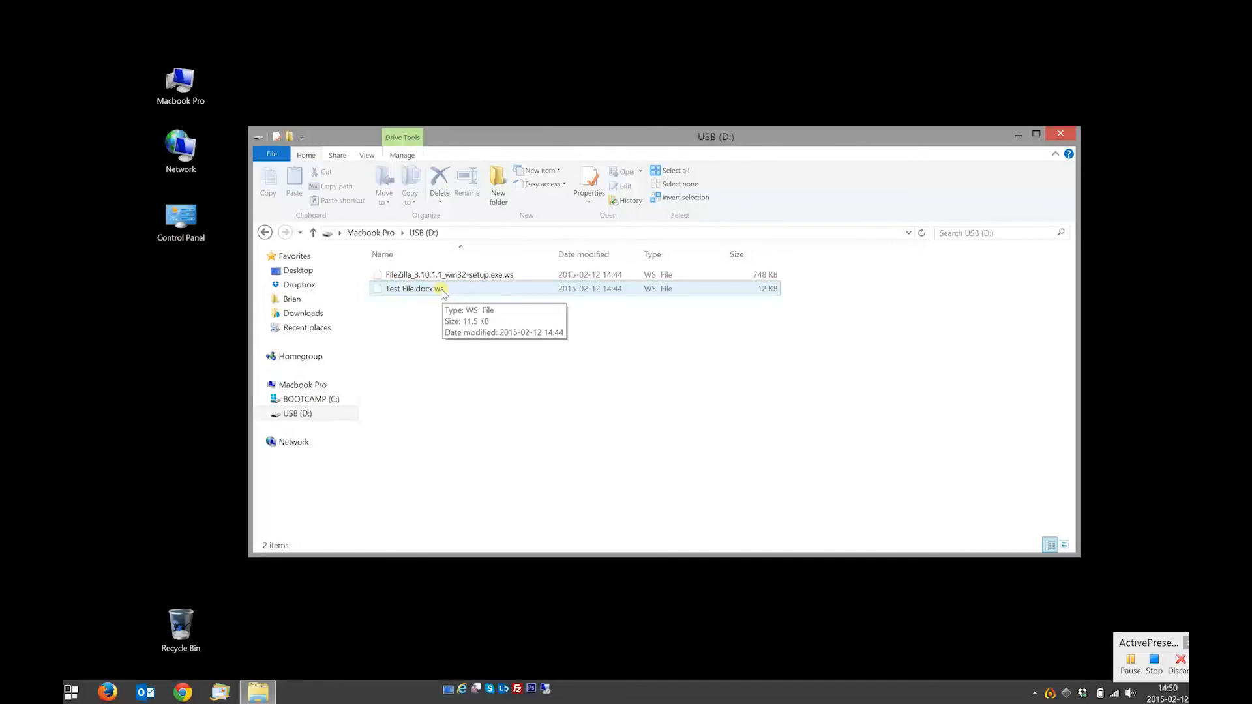
pyautogui.click(441, 294)
pyautogui.click(441, 293)
pyautogui.click(443, 289)
pyautogui.press('BackSpace')
pyautogui.press('BackSpace')
pyautogui.press('Delete')
pyautogui.press('Return')
pyautogui.press('Return')
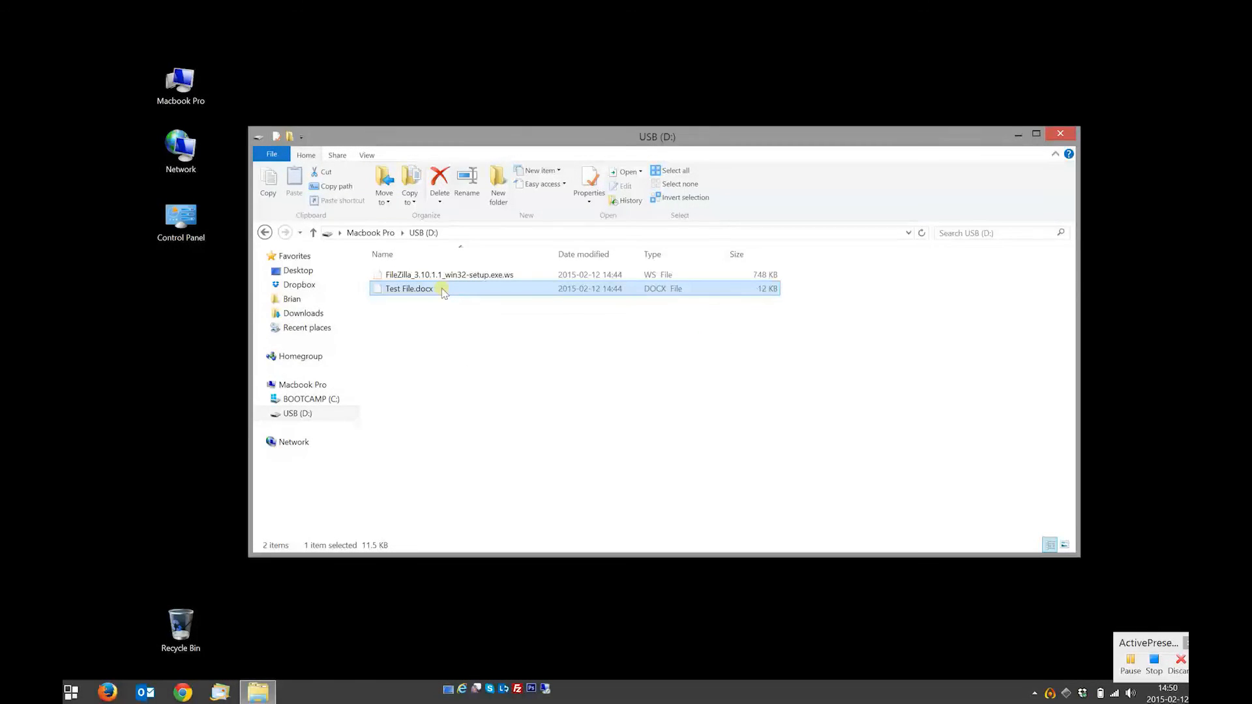
# Step: Try to open the renamed Test File.docx in Word, check the file conversion preview and cancel the conversion
pyautogui.doubleClick(406, 291)
pyautogui.click(556, 243)
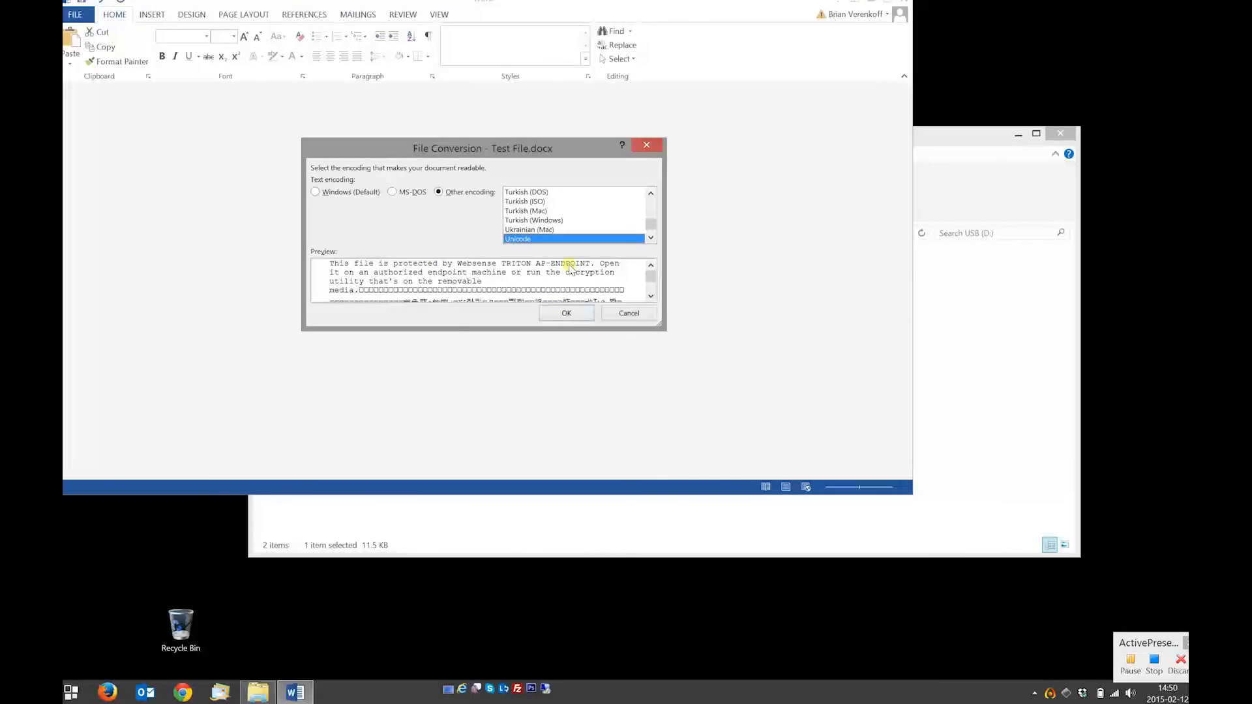
pyautogui.click(628, 313)
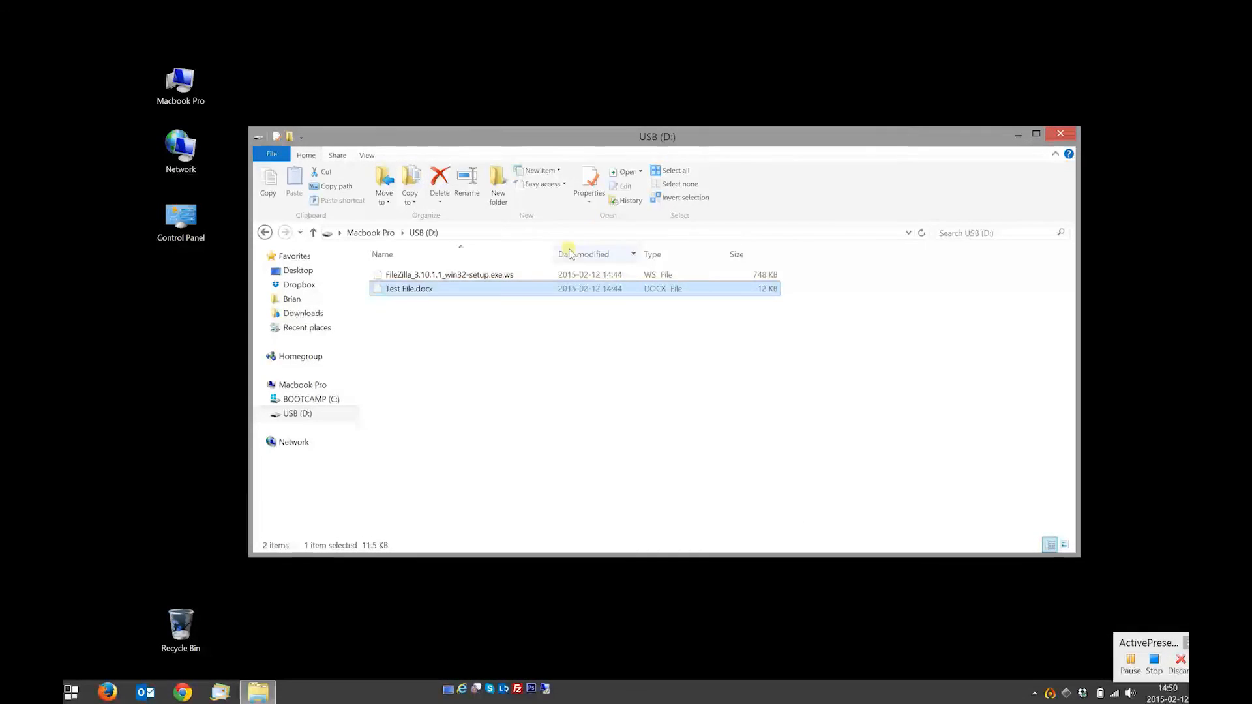
# Step: Rename Test File.docx back to Test File.docx.ws on the USB drive, accept the extension change and close the window
pyautogui.click(432, 288)
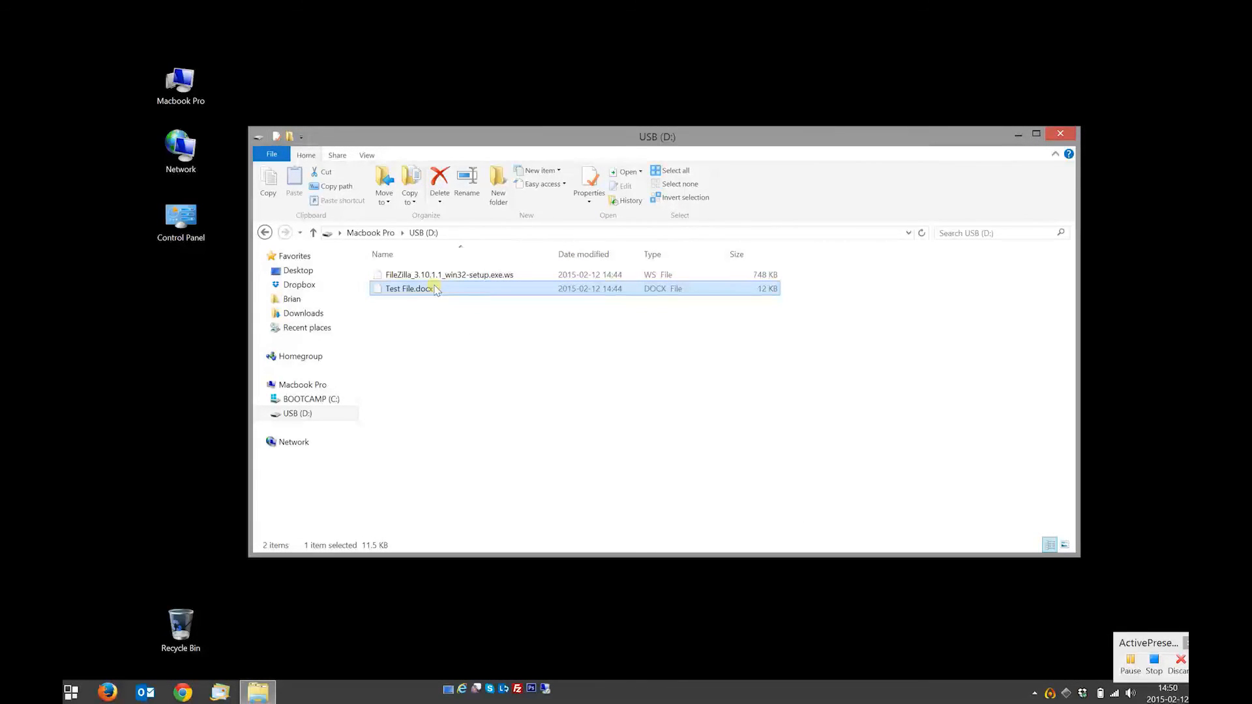
pyautogui.click(435, 289)
pyautogui.write('.ws')
pyautogui.press('Return')
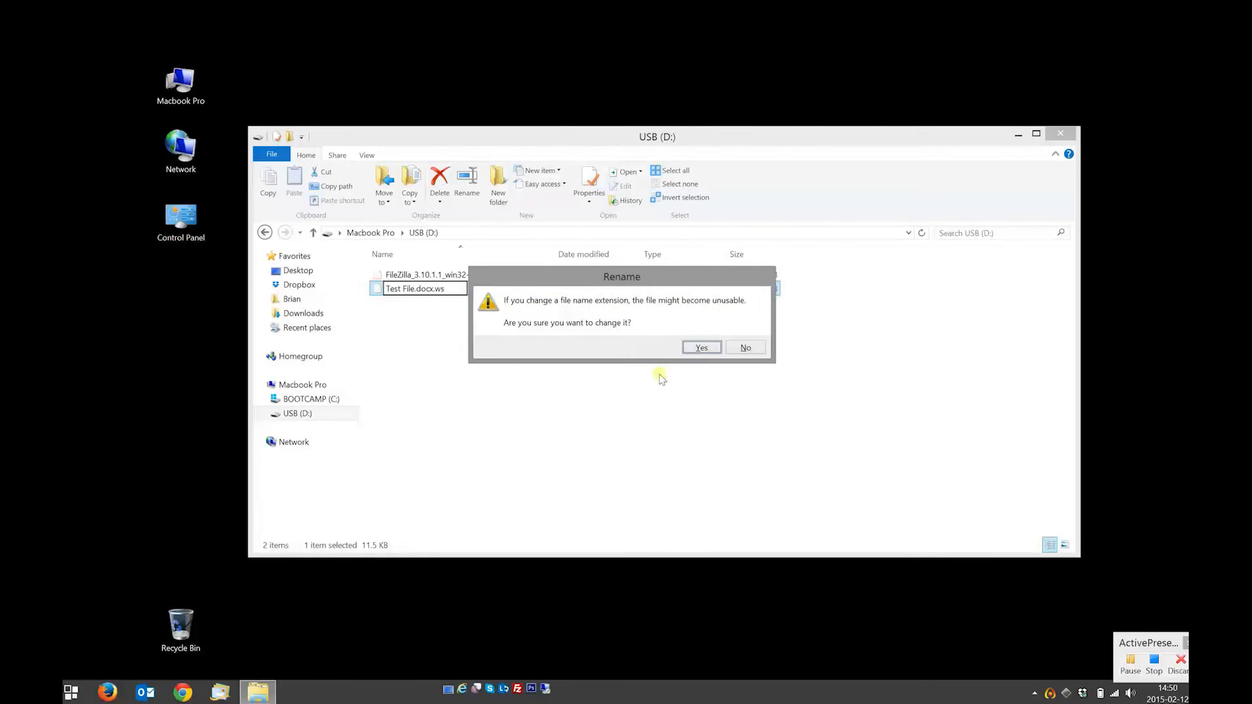
pyautogui.click(710, 347)
pyautogui.click(637, 378)
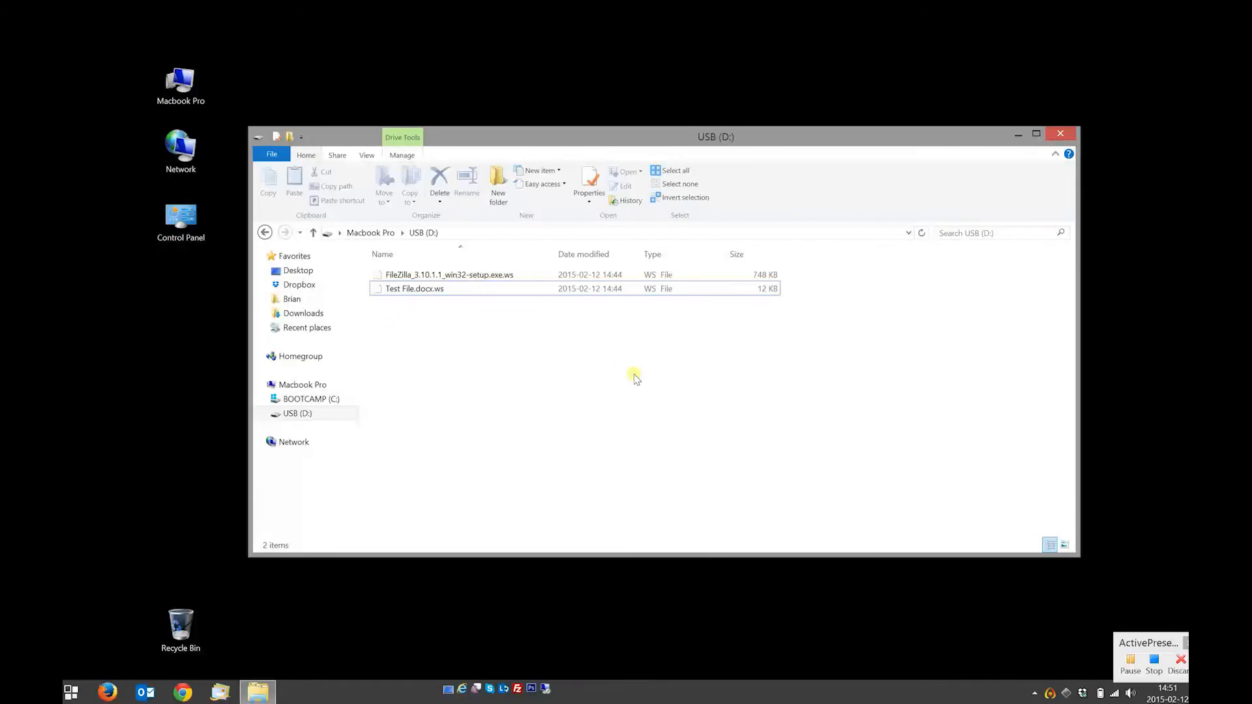
pyautogui.hotkey('alt', 'F4')
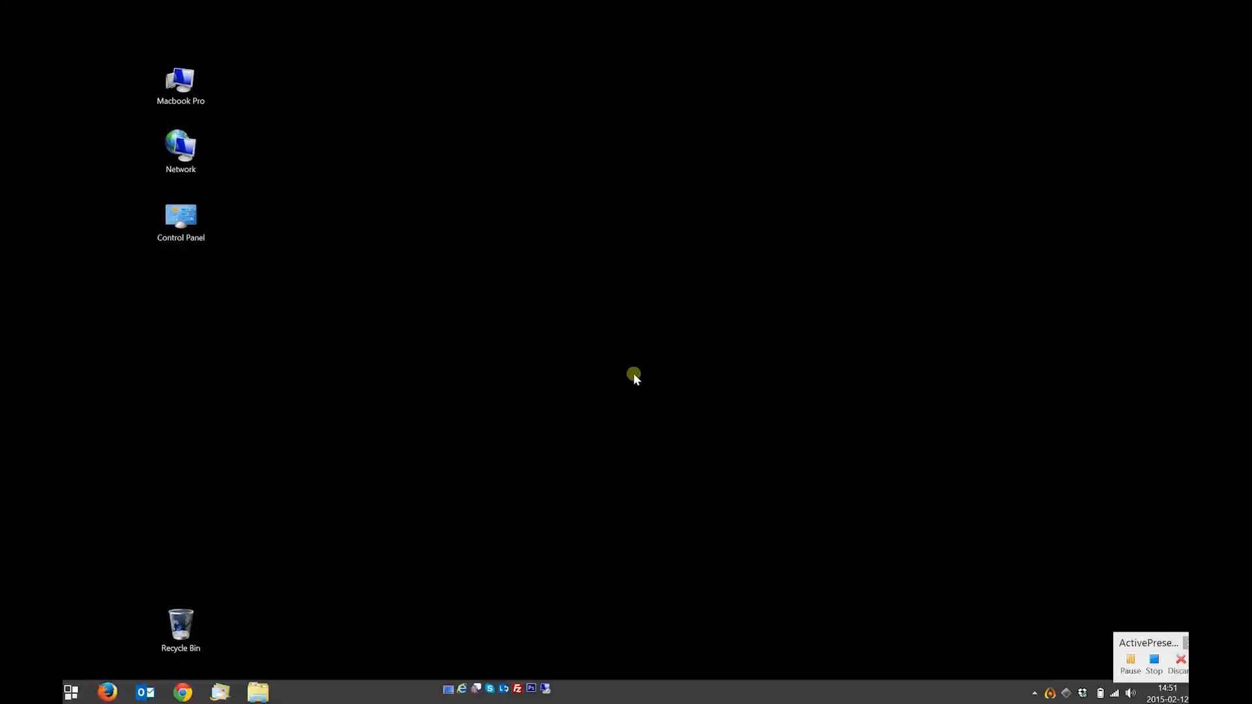
pyautogui.click(1130, 662)
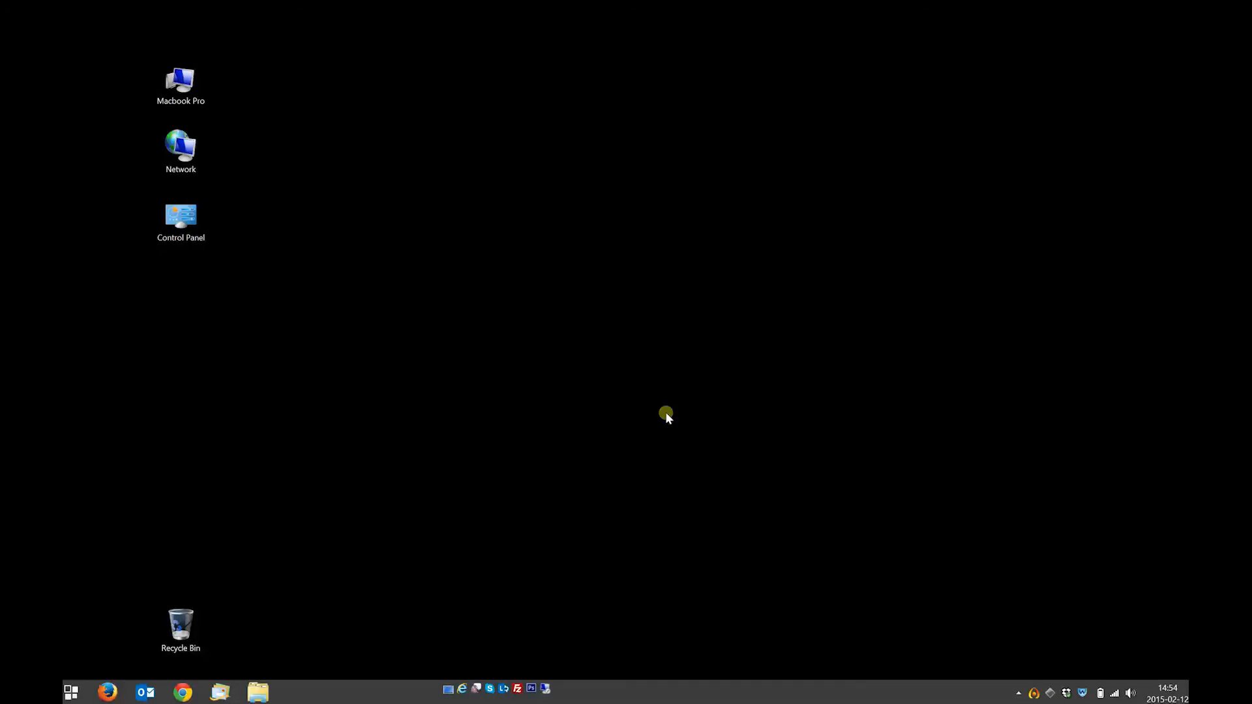
pyautogui.click(1034, 693)
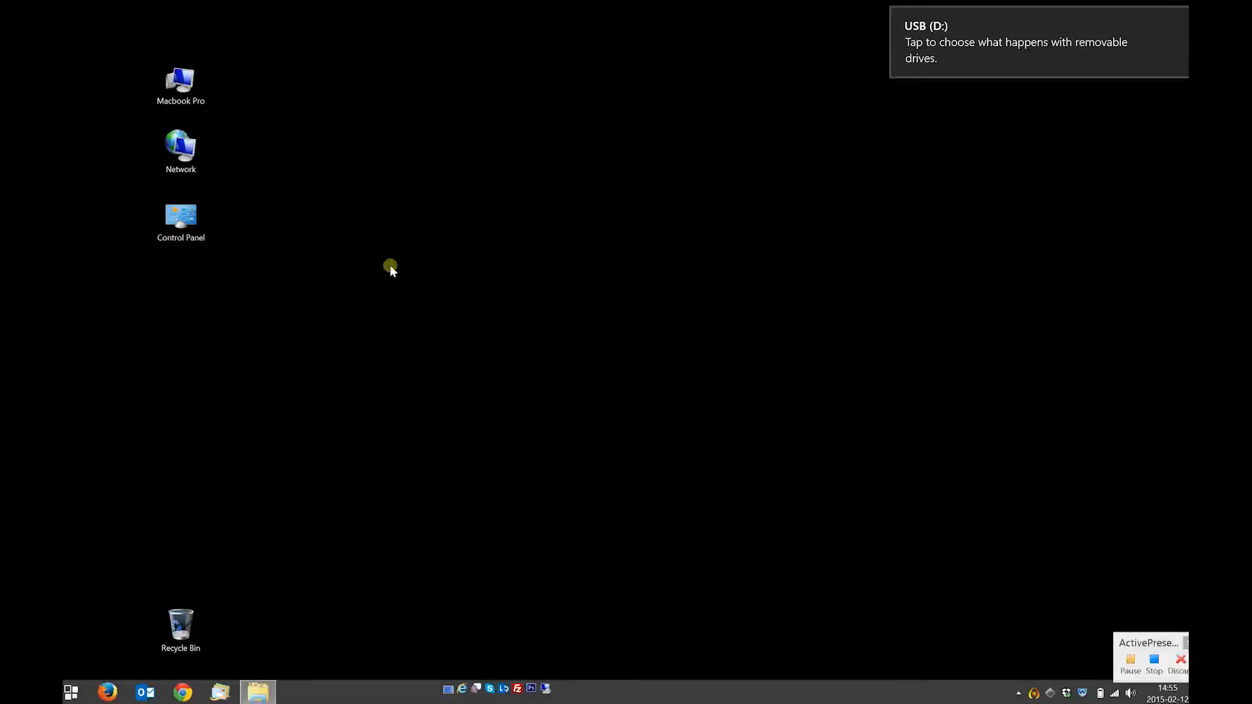
# Step: Browse to the USB (D:) drive, open Test File.docx in Word to check its text, and close the document
pyautogui.press('super+e')
pyautogui.click(618, 225)
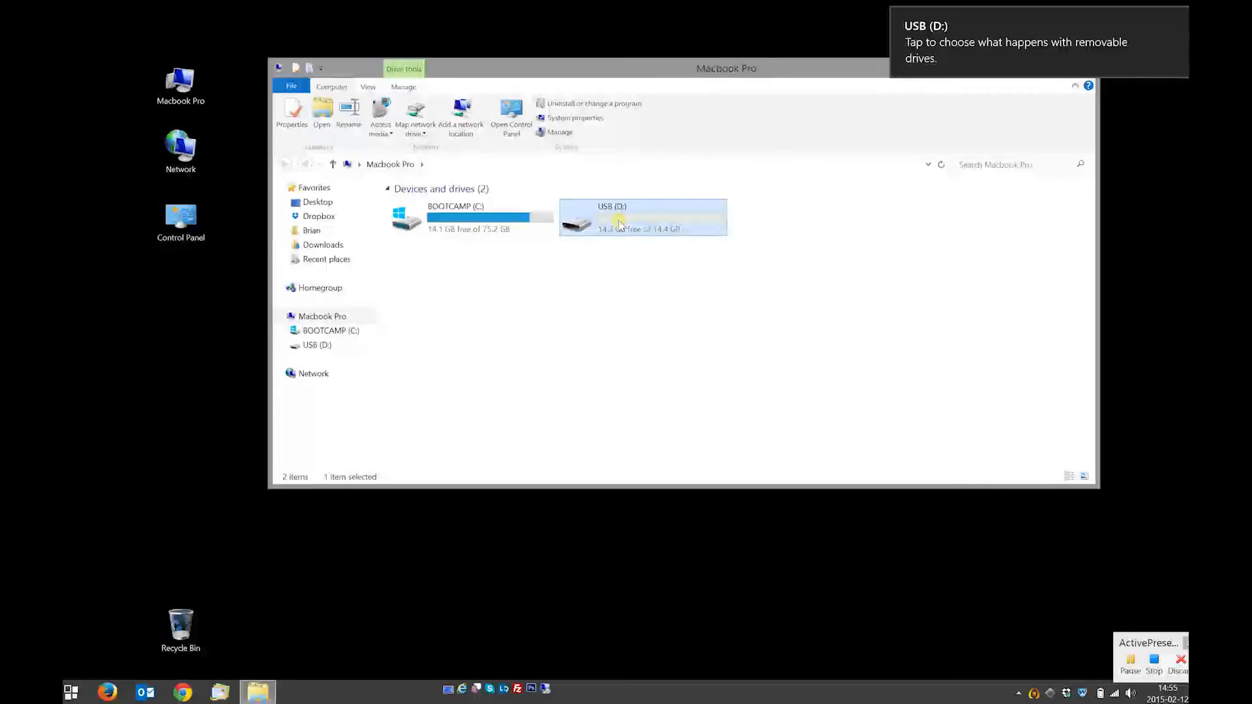
pyautogui.doubleClick(618, 225)
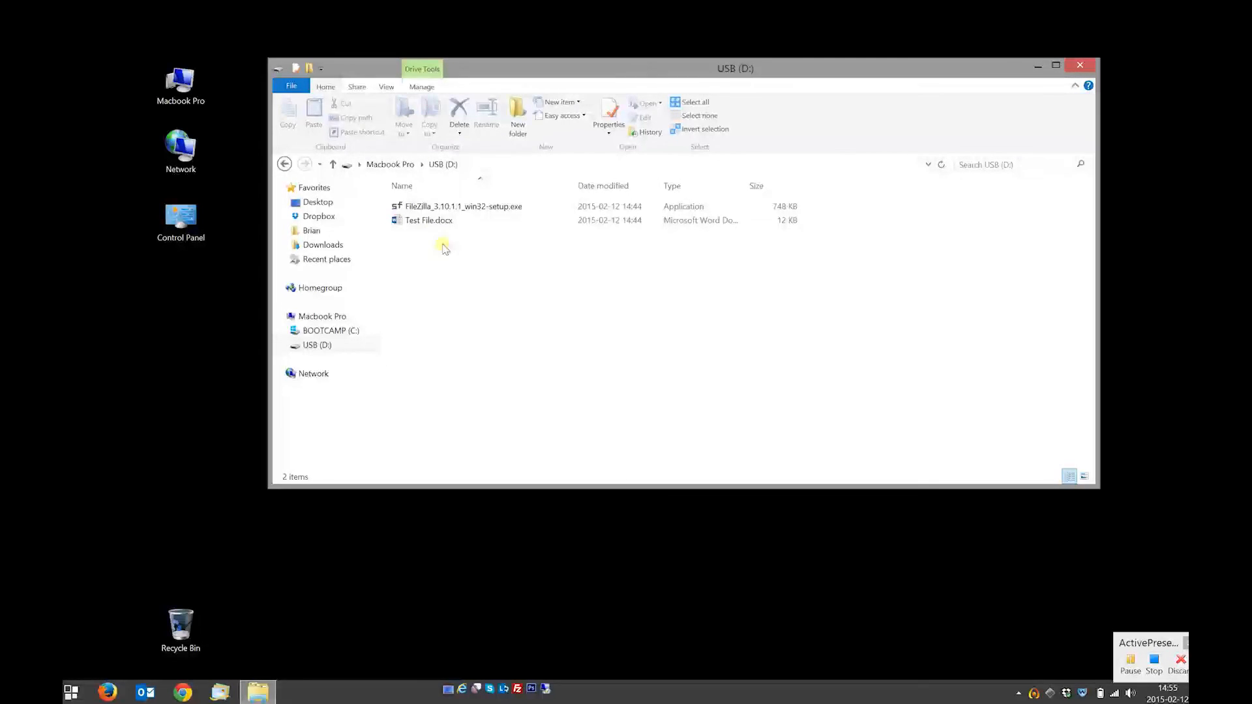
pyautogui.click(413, 222)
pyautogui.doubleClick(412, 222)
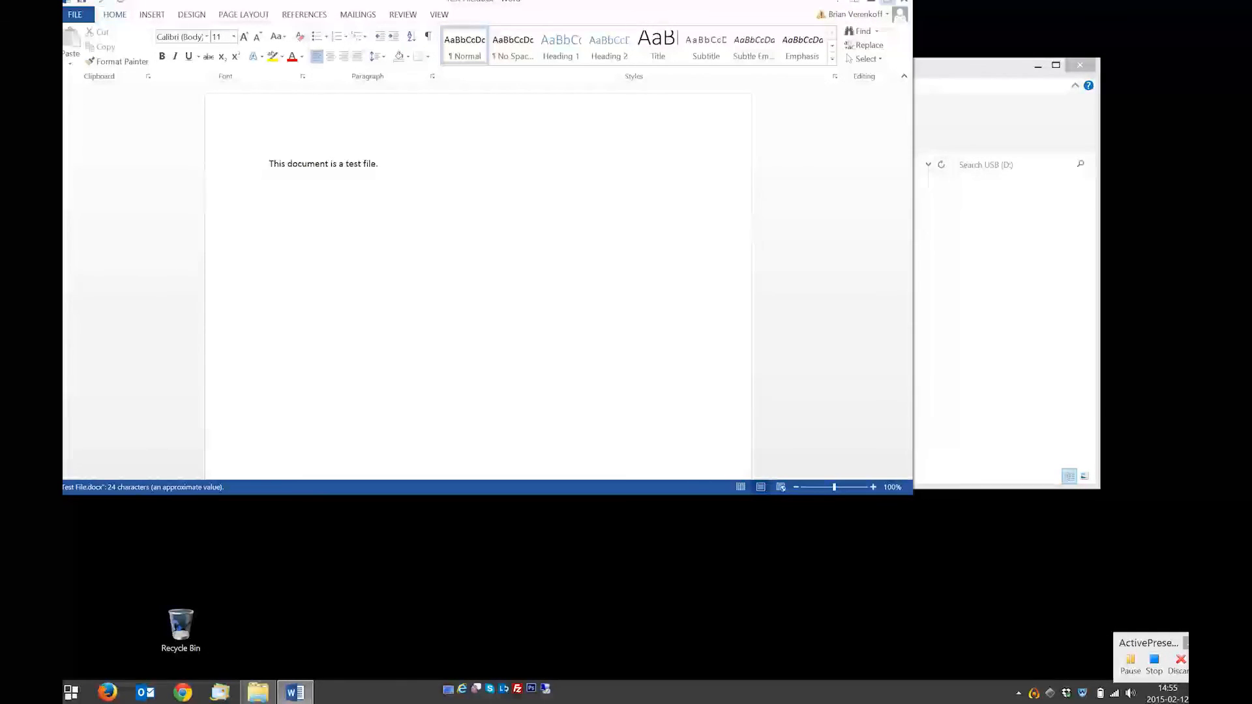
pyautogui.click(903, 2)
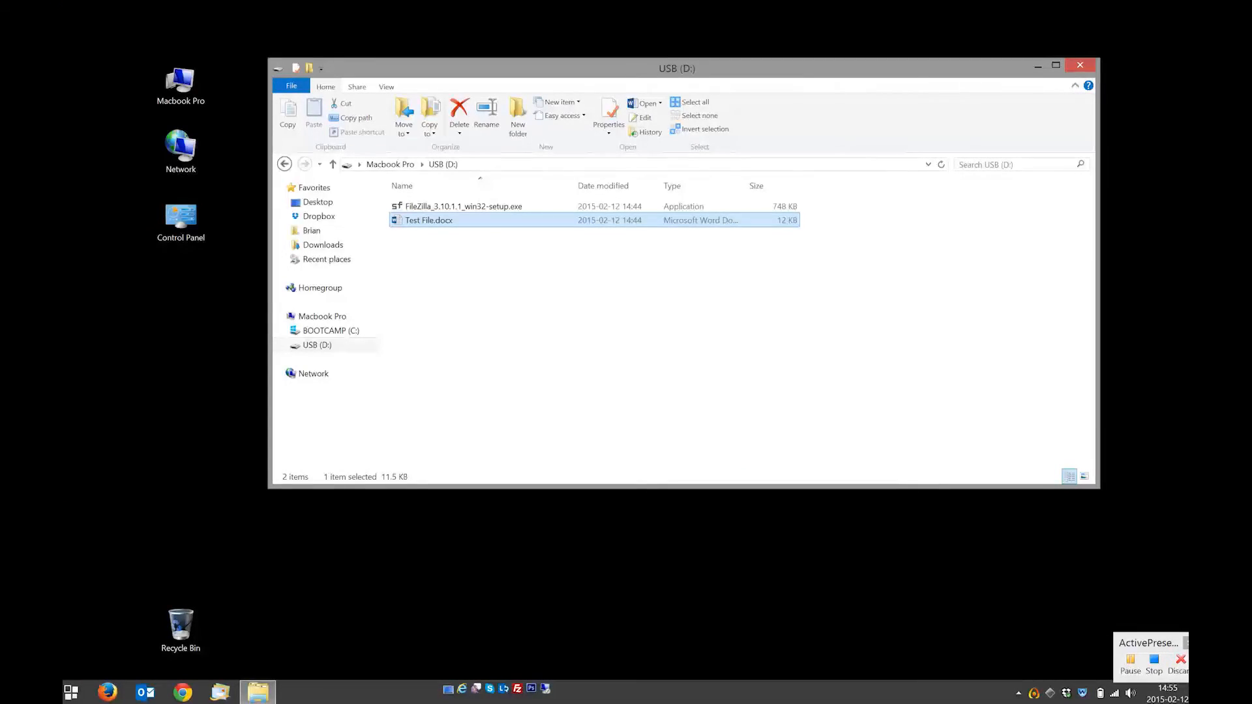
pyautogui.click(599, 298)
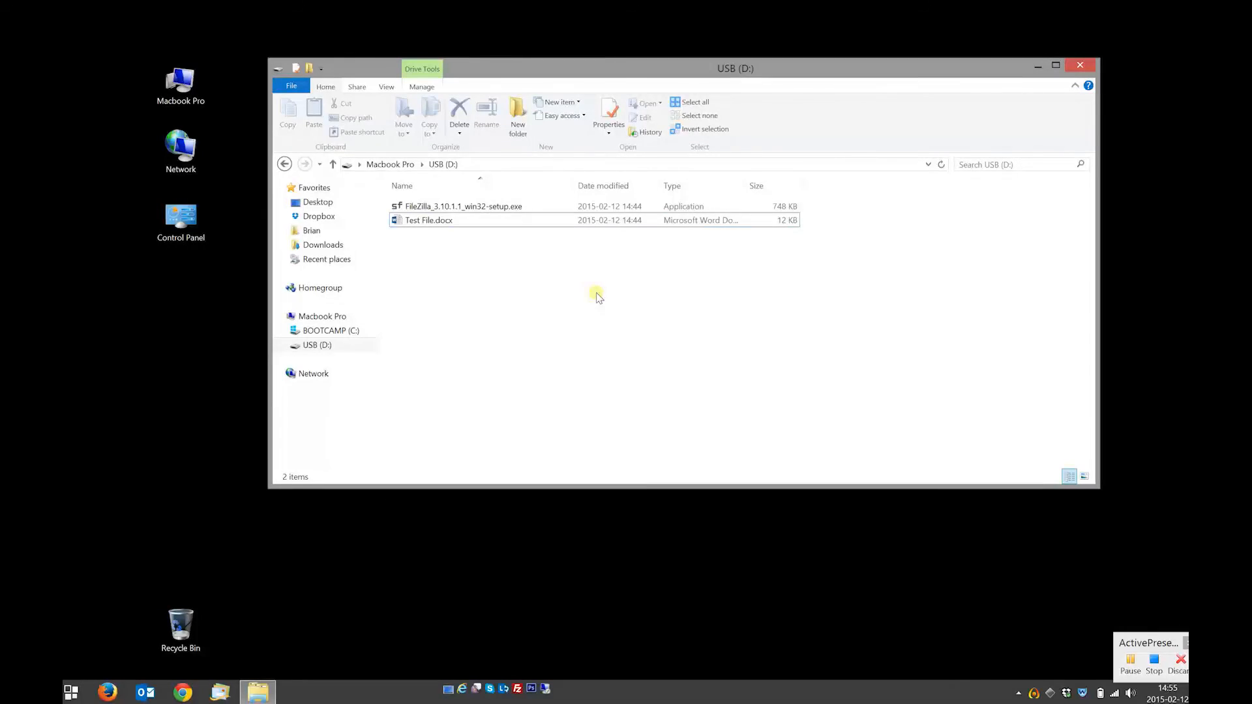
pyautogui.click(1153, 668)
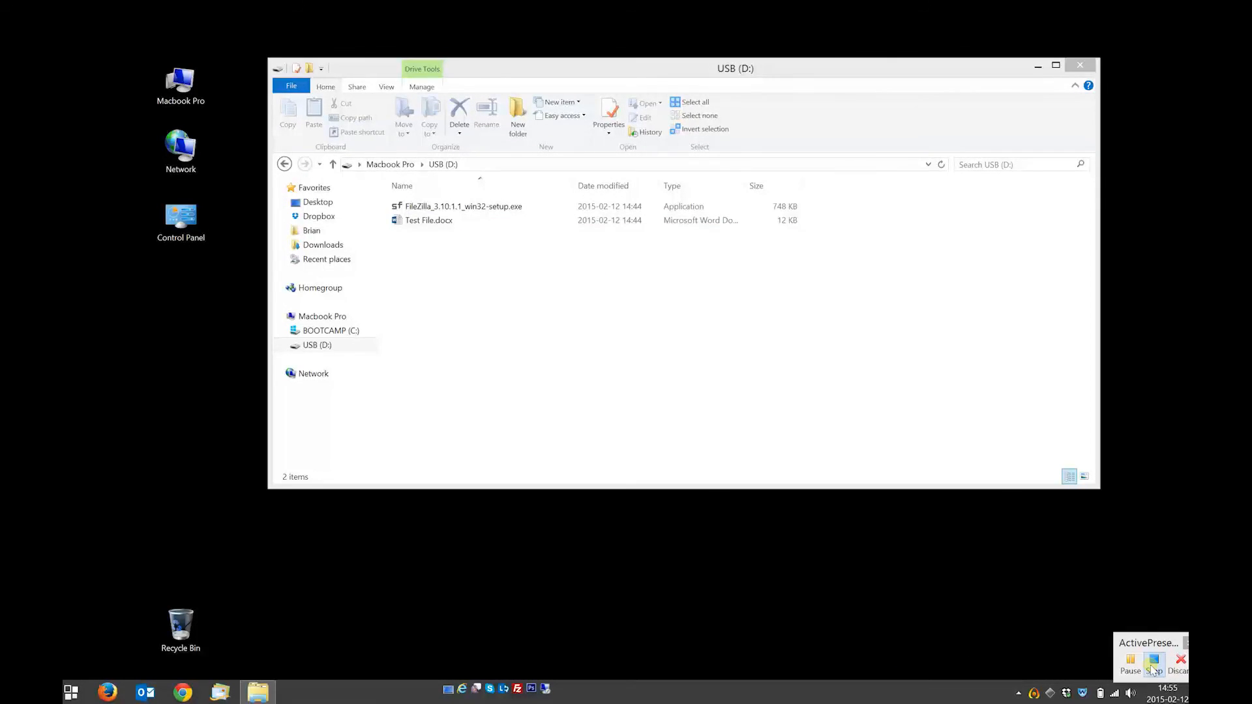